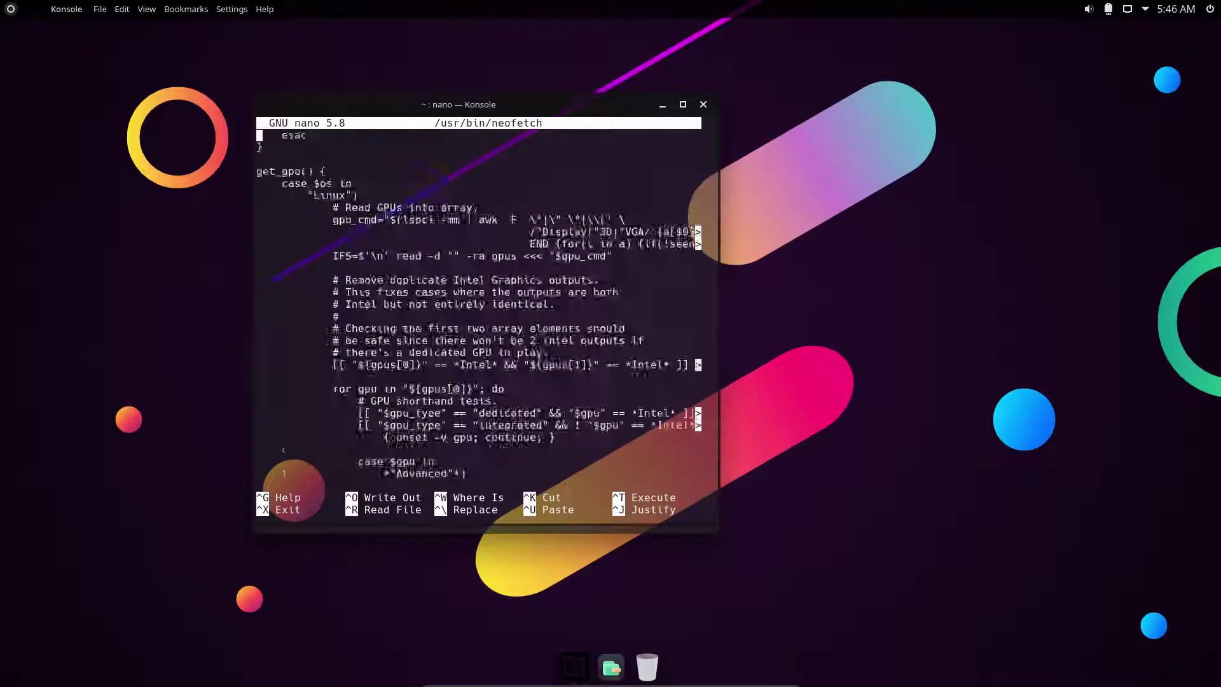
Page through the neofetch script's ASCII logos, back to the Android, Amazon and Alter art.
key("Page_Down")
key("Page_Down")
key("Page_Down")
key("Page_Down")
key("Page_Down")
key("Page_Down")
key("Page_Down")
key("Page_Down")
key("Page_Down")
key("Page_Down")
key("Page_Down")
key("Page_Down")
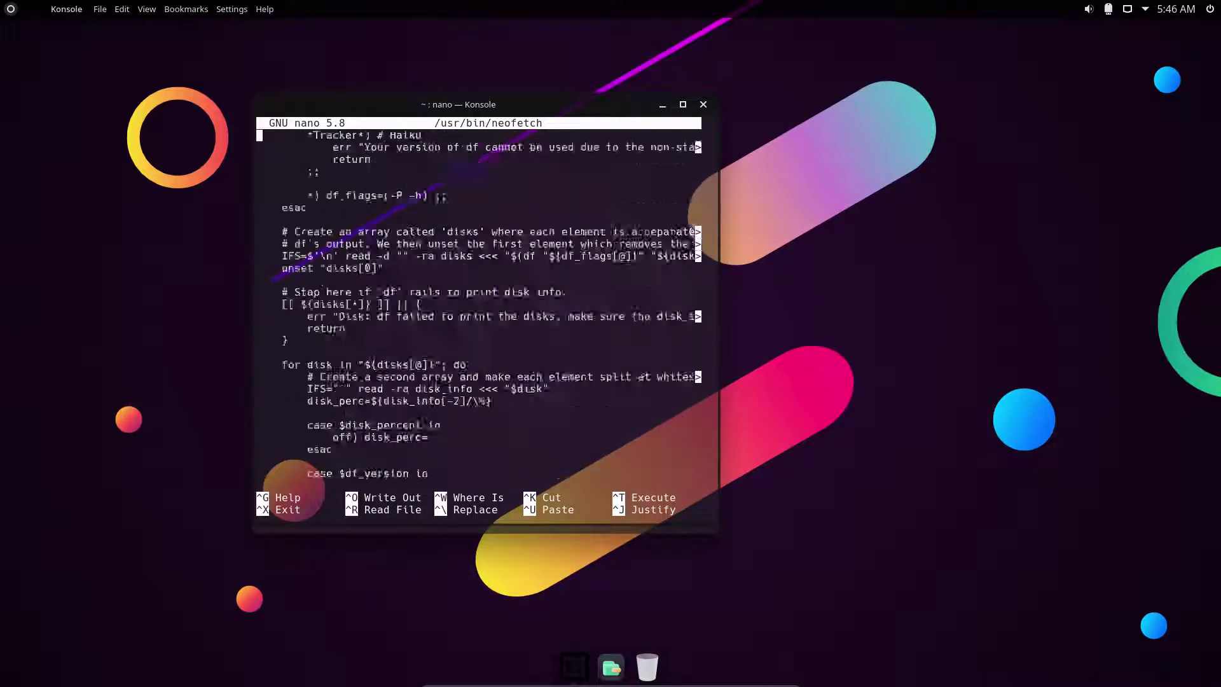
key("Page_Down")
key("Page_Down")
key("Page_Down")
key("Page_Down")
key("Page_Down")
key("Page_Down")
key("Page_Down")
key("Page_Down")
key("Page_Down")
key("Page_Down")
key("Page_Down")
key("Page_Down")
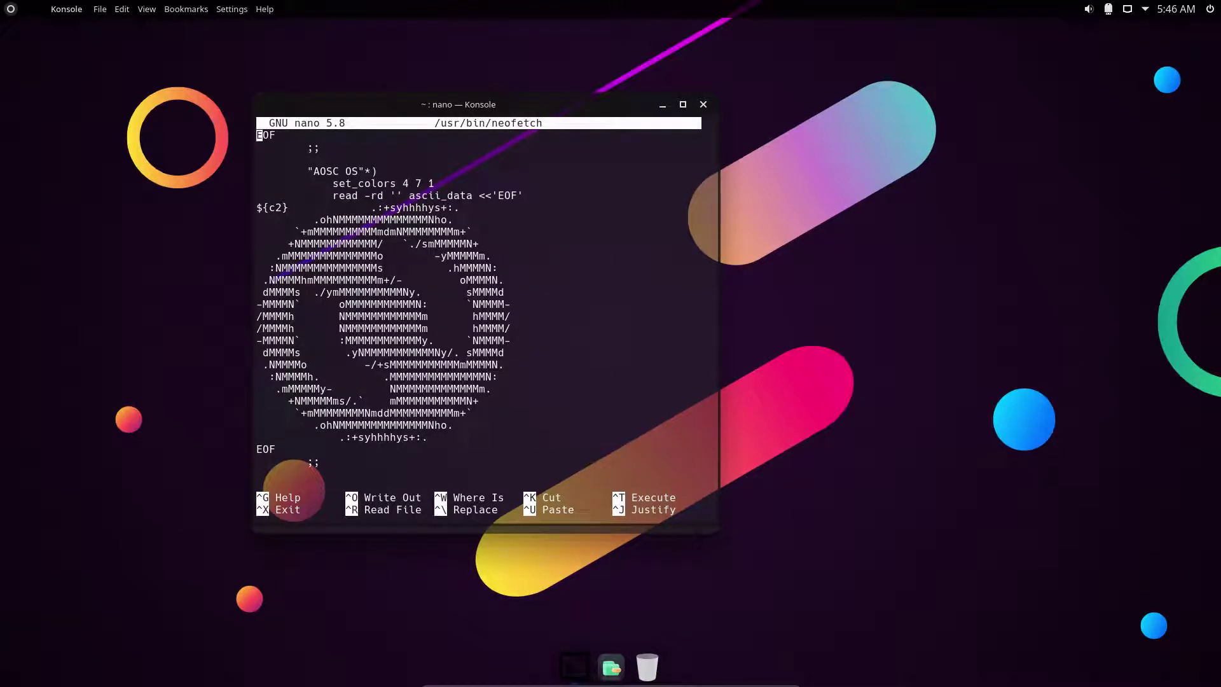
key("Page_Up")
key("Page_Up")
key("Page_Up")
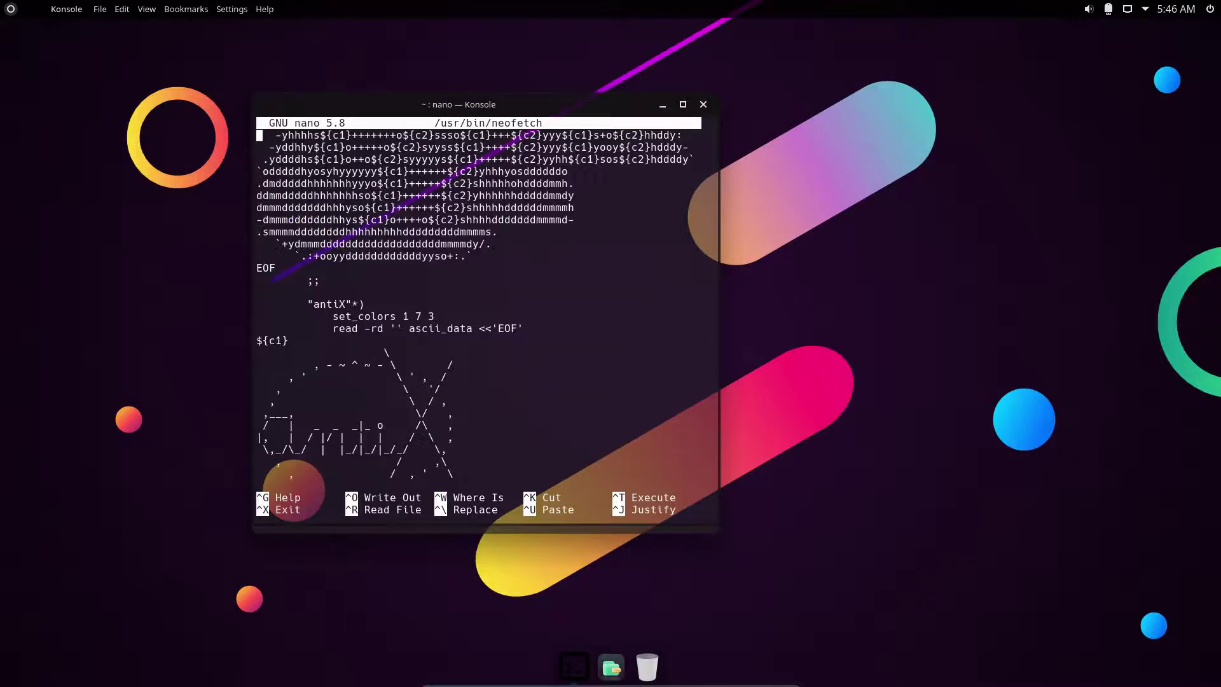
key("Page_Up")
key("Page_Down")
key("Page_Down")
key("Page_Up")
key("Page_Up")
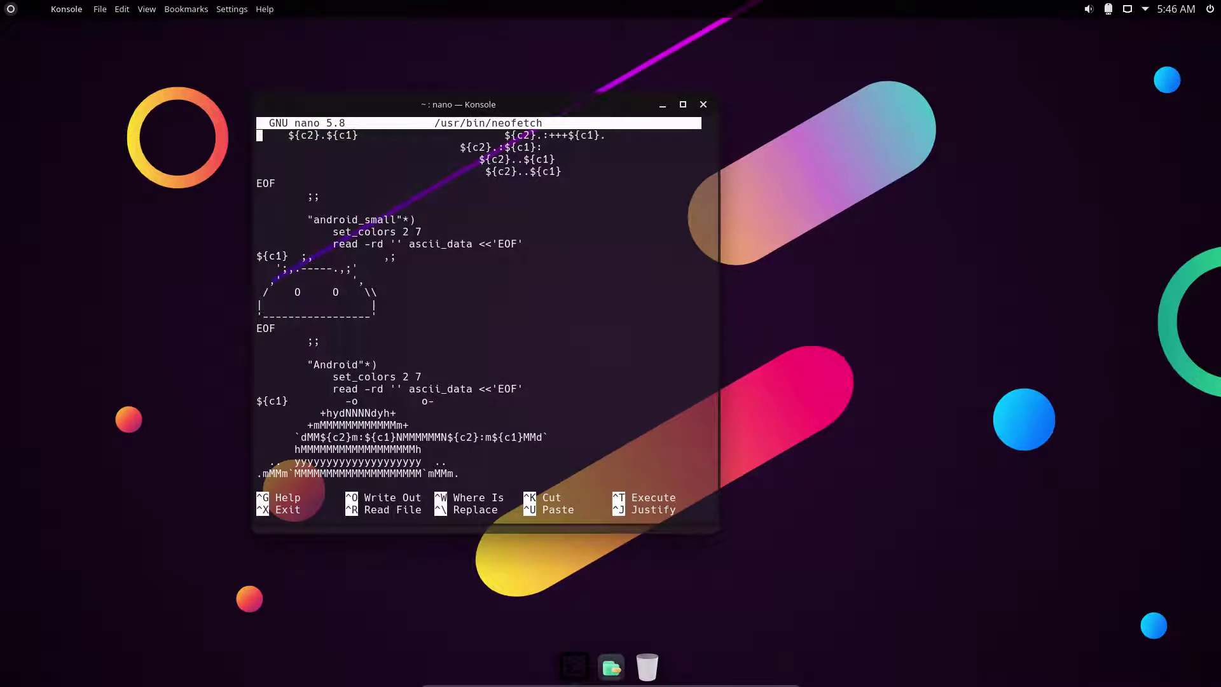
key("Page_Up")
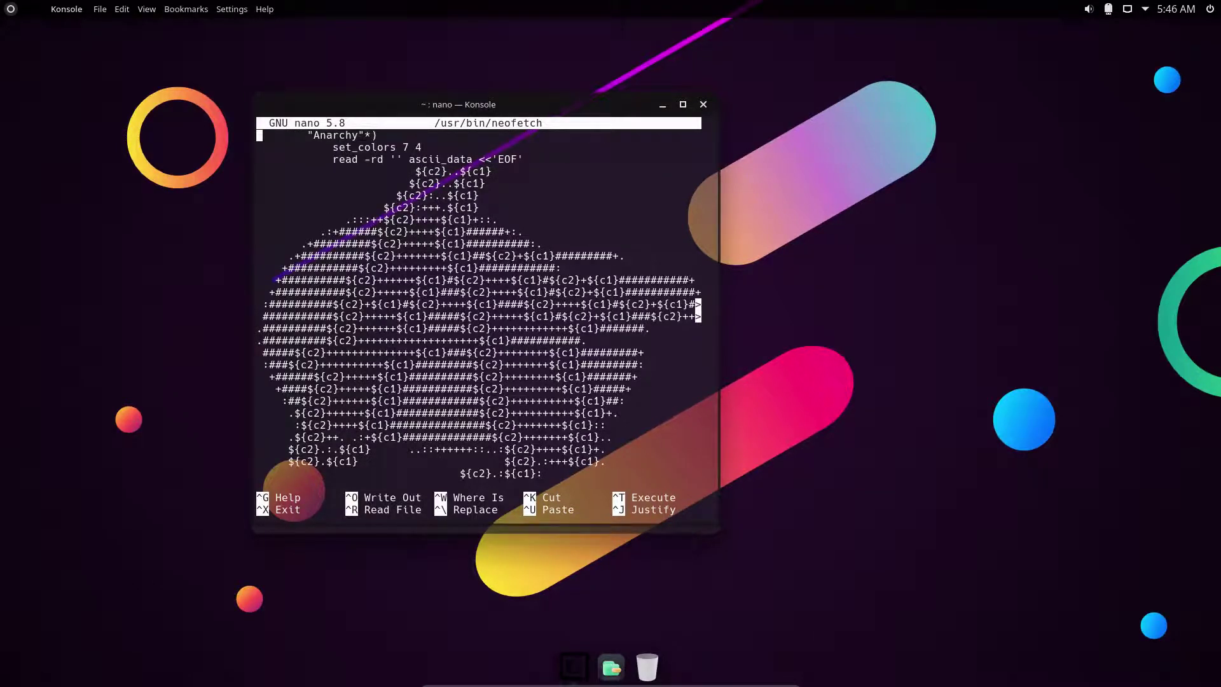
key("Page_Up")
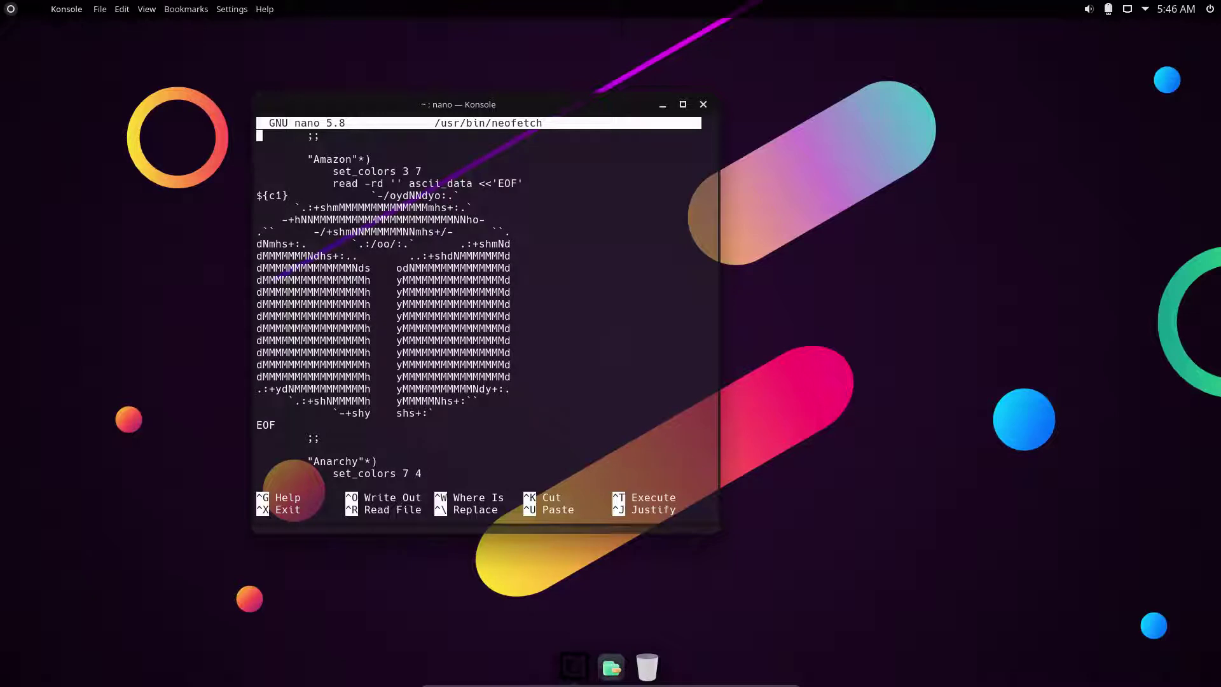
key("Page_Up")
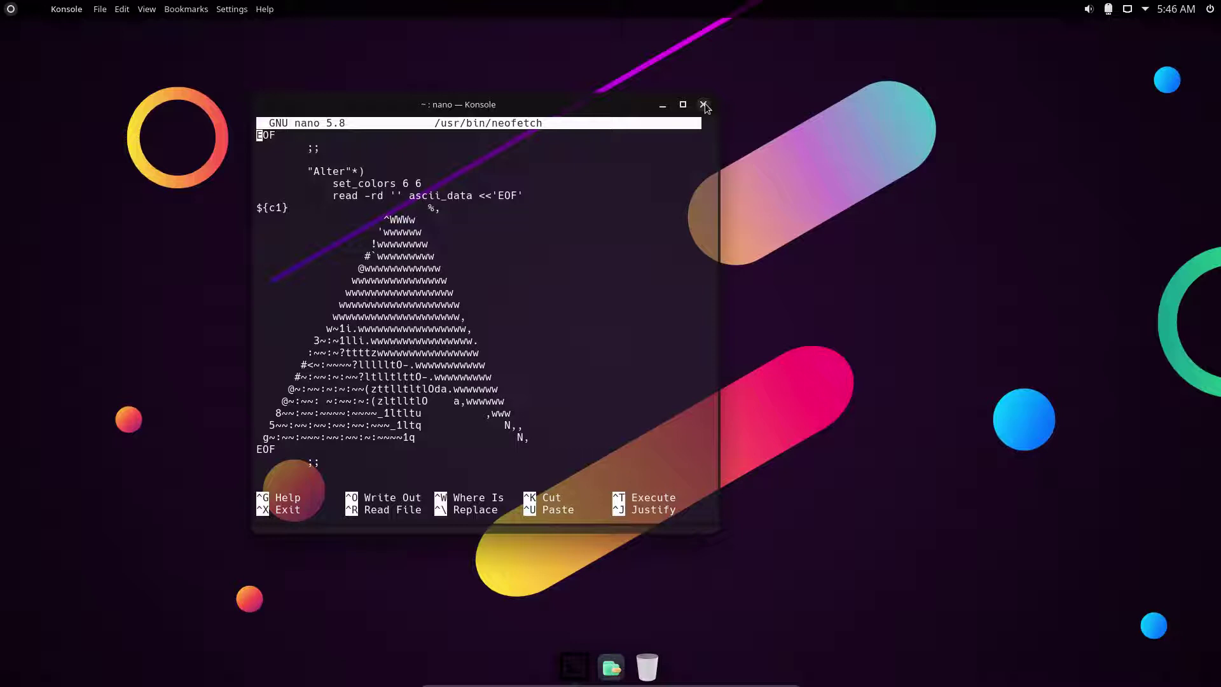
Close the Konsole window running nano, confirming Close Window after one cancelled attempt.
left_click(703, 105)
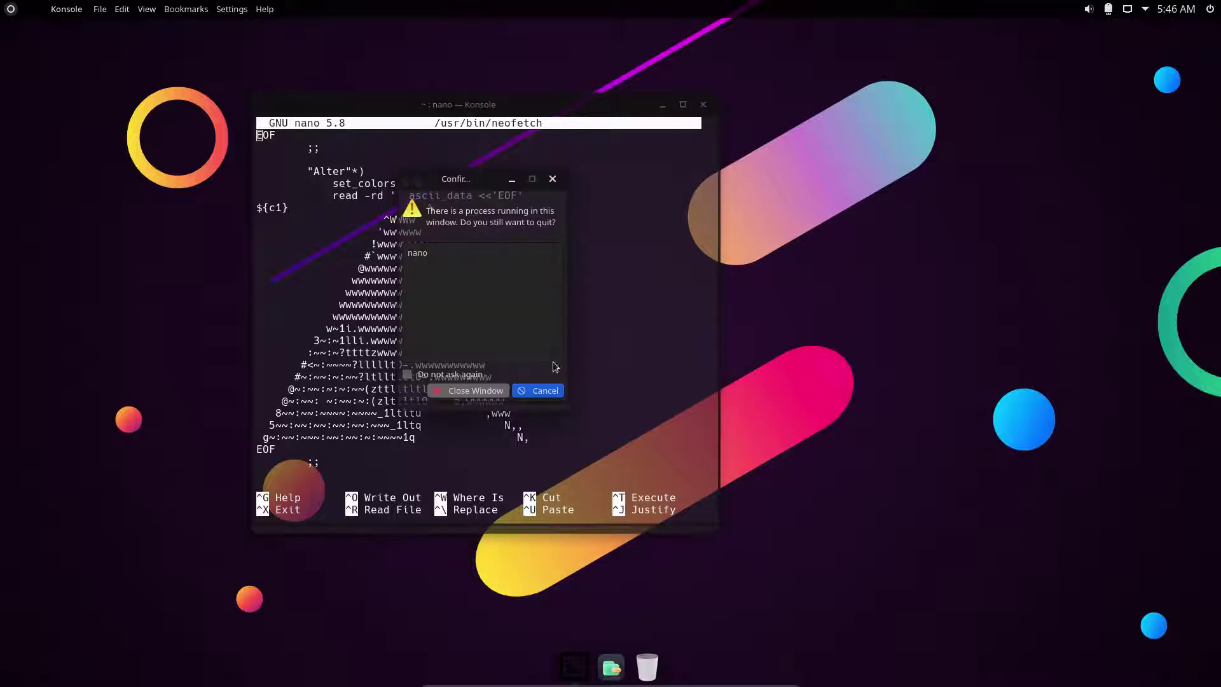
left_click(536, 390)
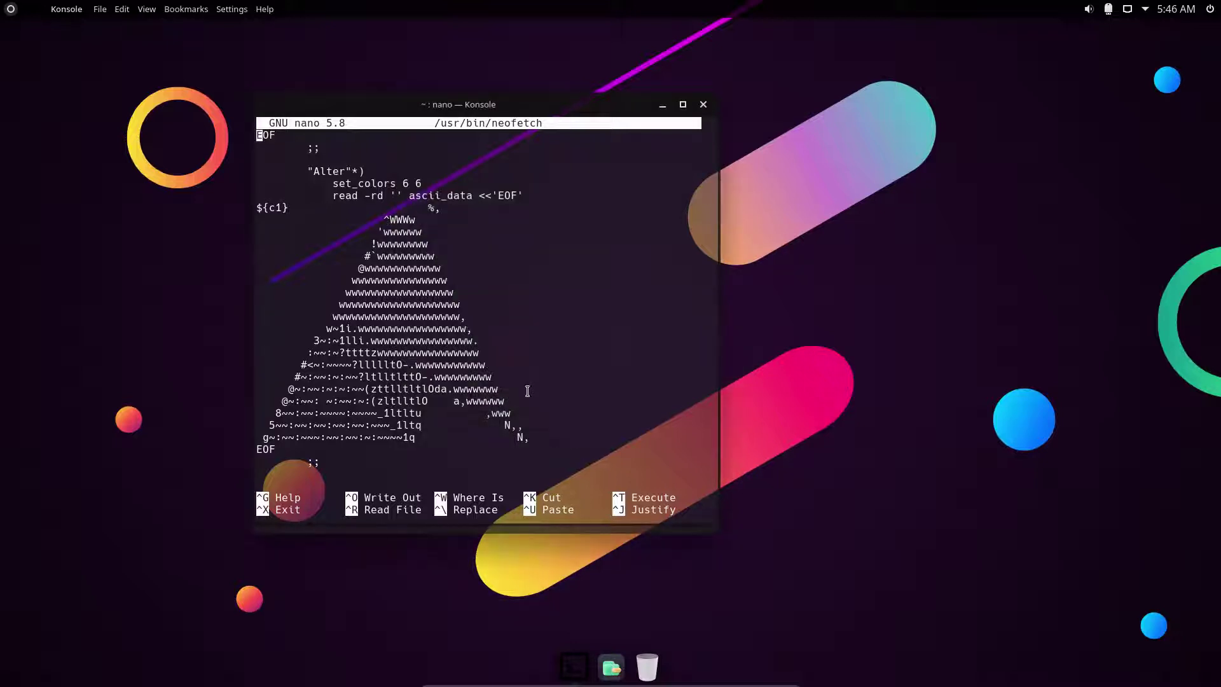
left_click(702, 108)
left_click(480, 389)
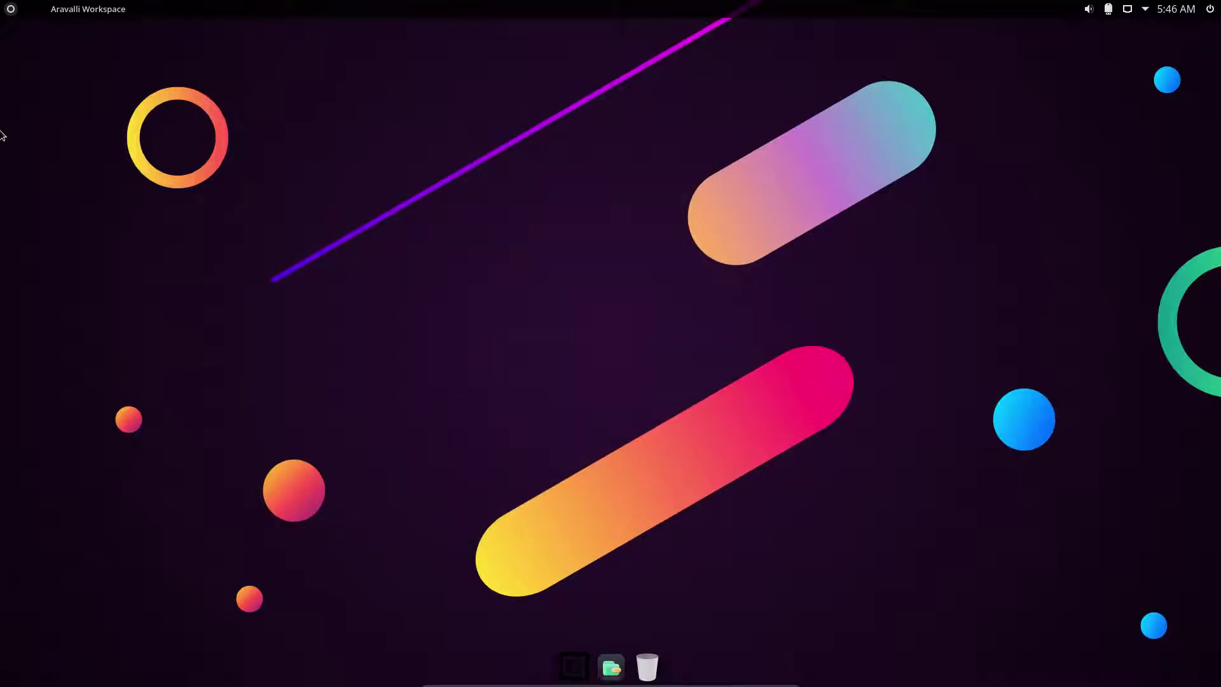
Search the application launcher for 'install' and start the Aravalli Linux 6 installer.
left_click(8, 9)
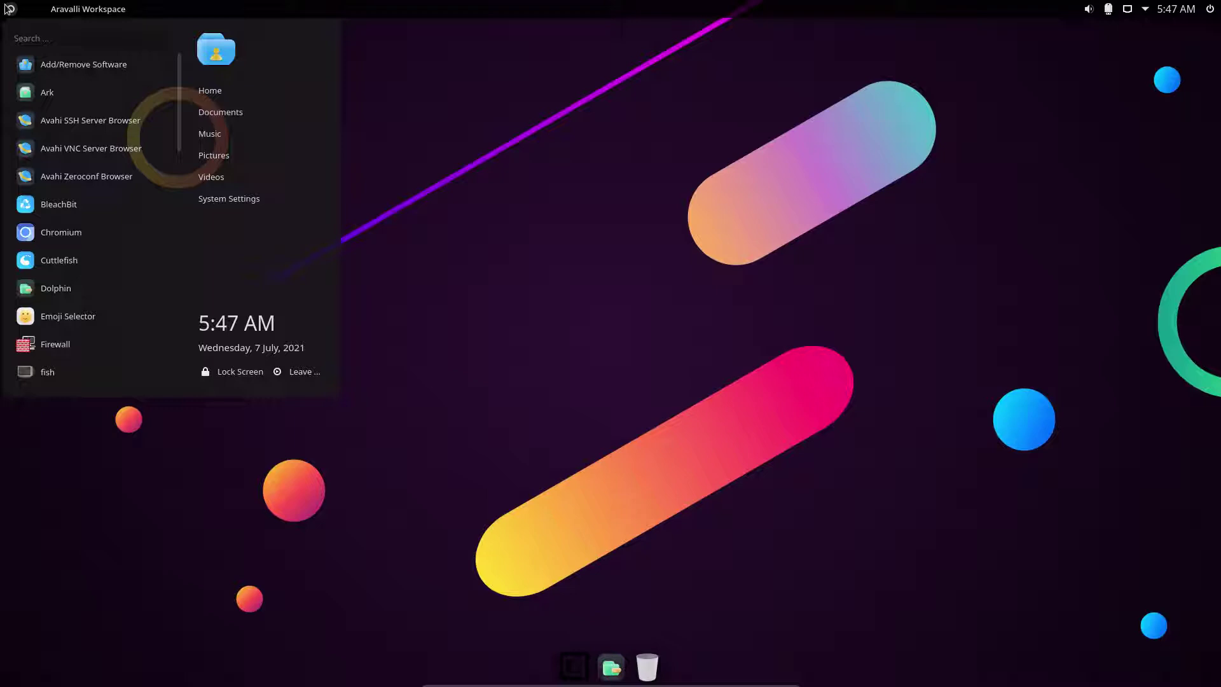
type("cal")
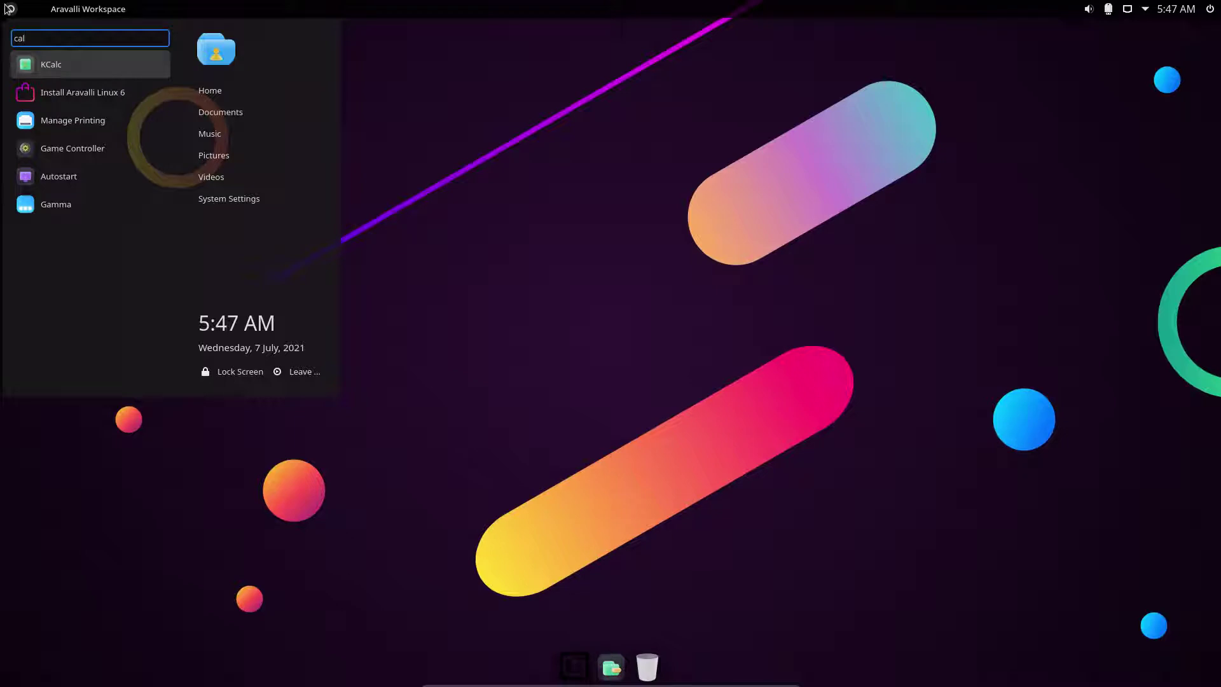
key("BackSpace")
key("BackSpace")
key("BackSpace")
type("install")
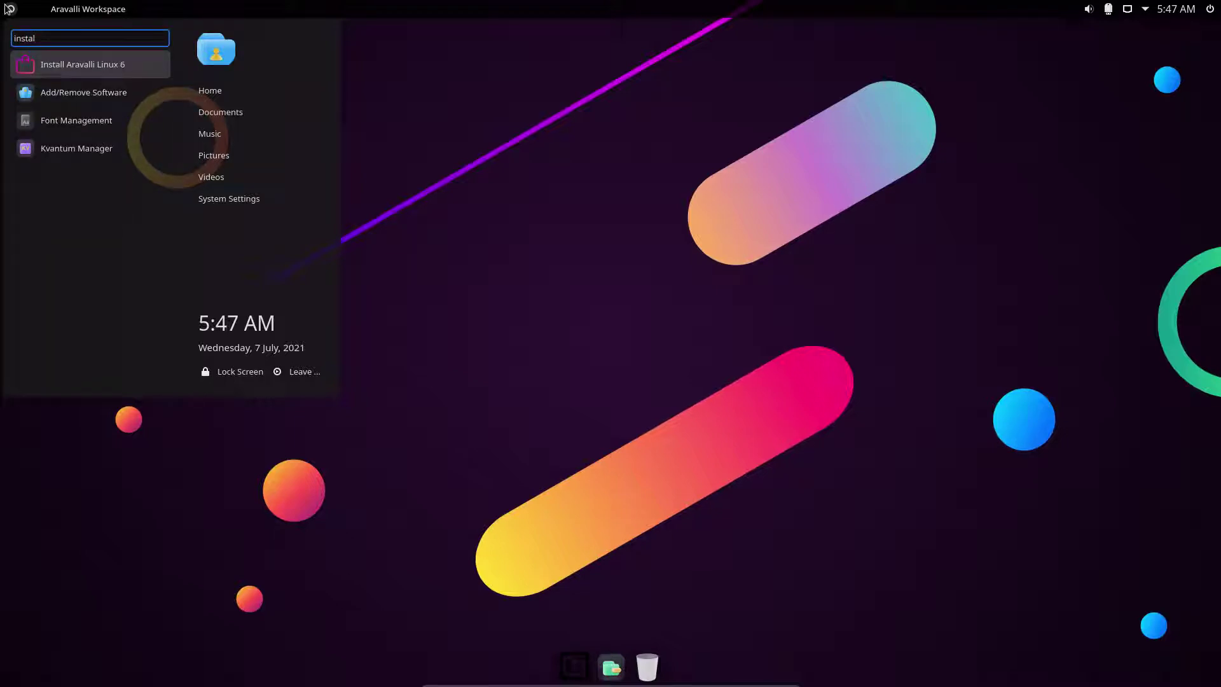
left_click(110, 63)
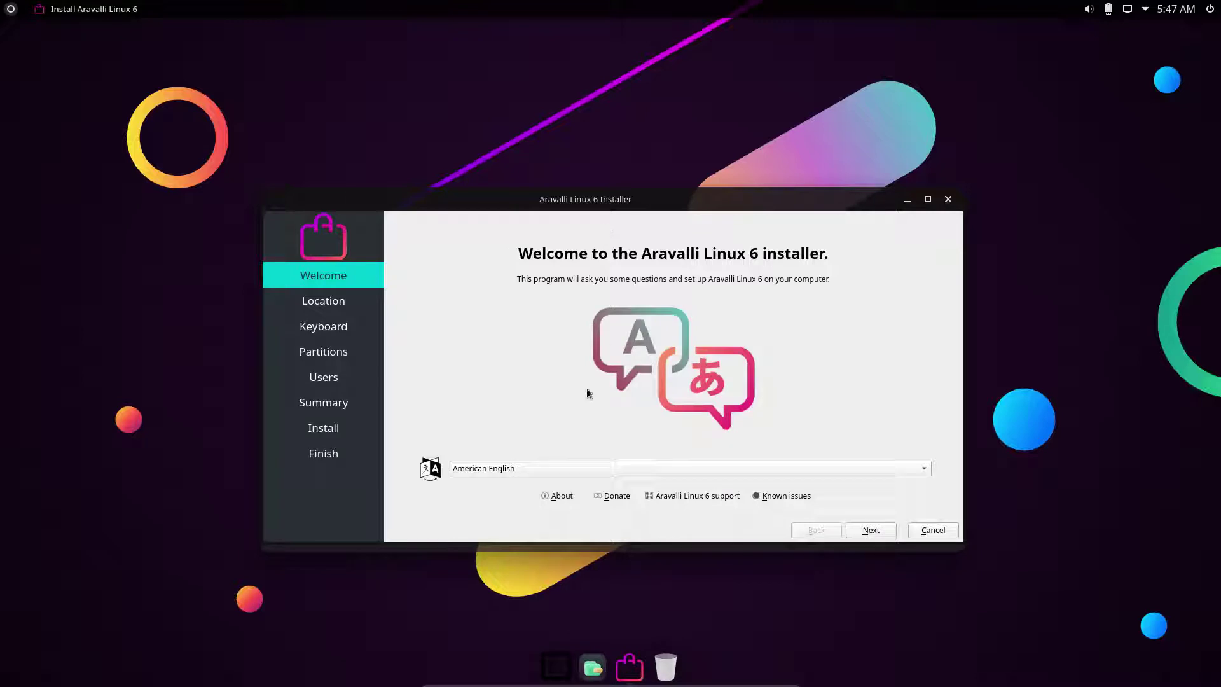
View the Calamares About details, dismiss them, and continue to the Europe/Brussels location page.
left_click(561, 496)
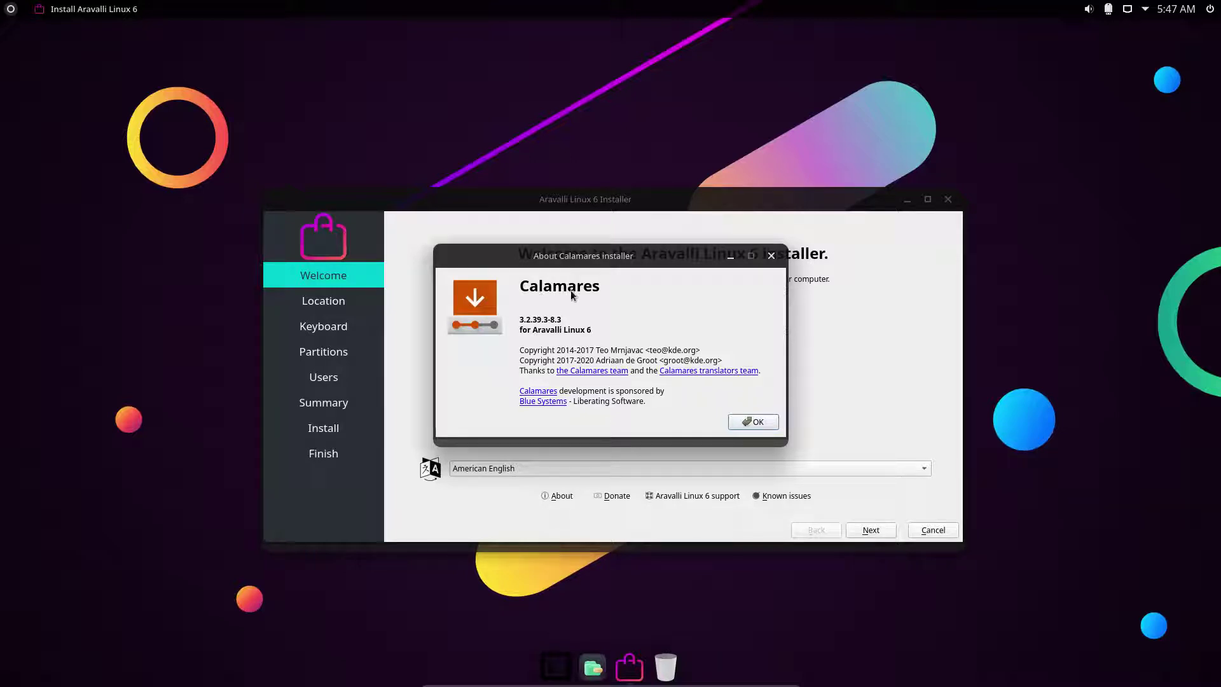
left_click(755, 422)
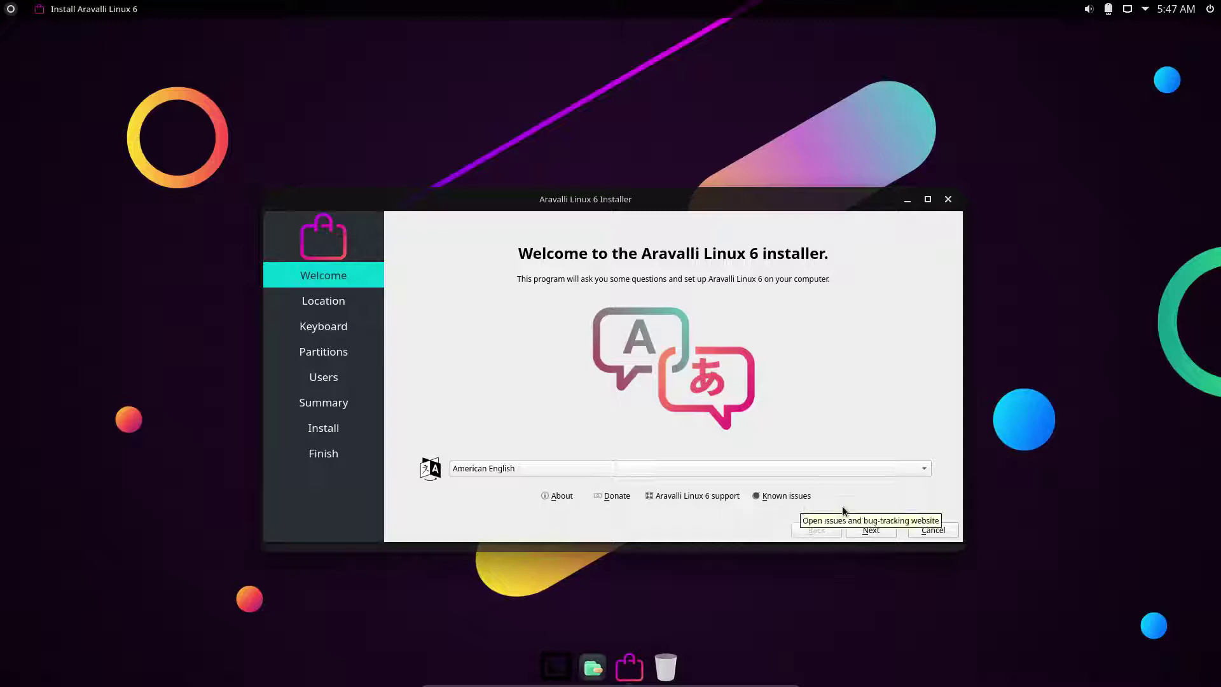
left_click(870, 530)
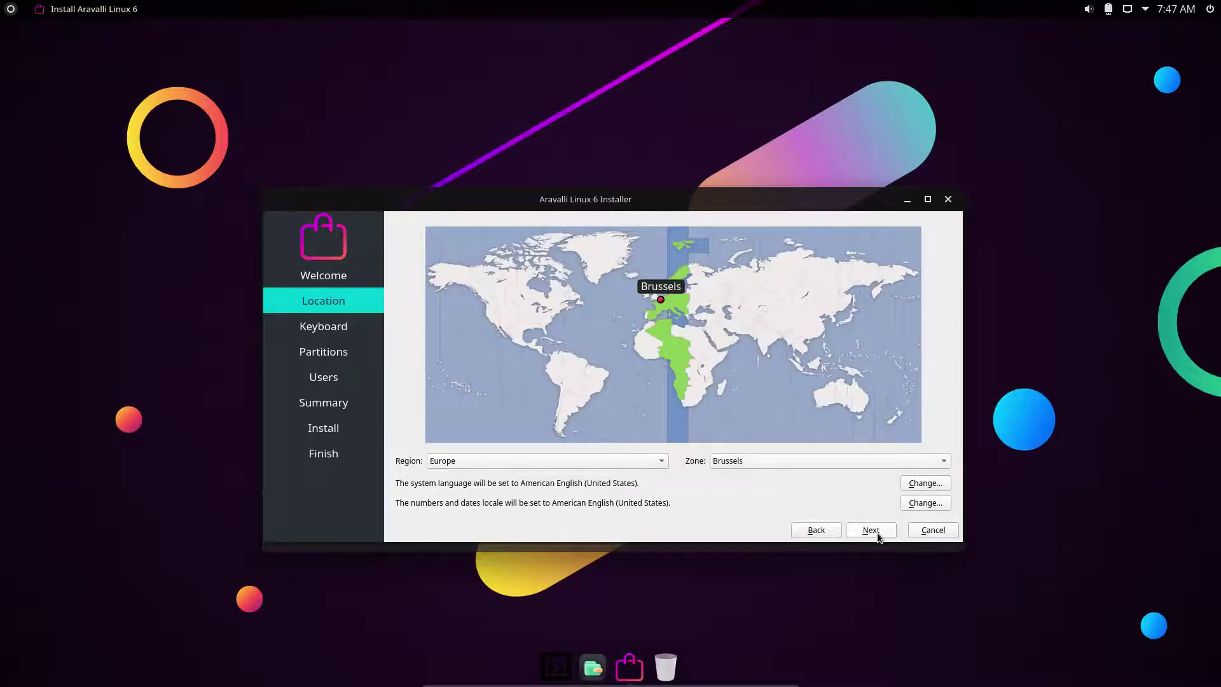
Choose the Belgian keyboard layout.
left_click(870, 530)
scroll(477, 418, "up", 6)
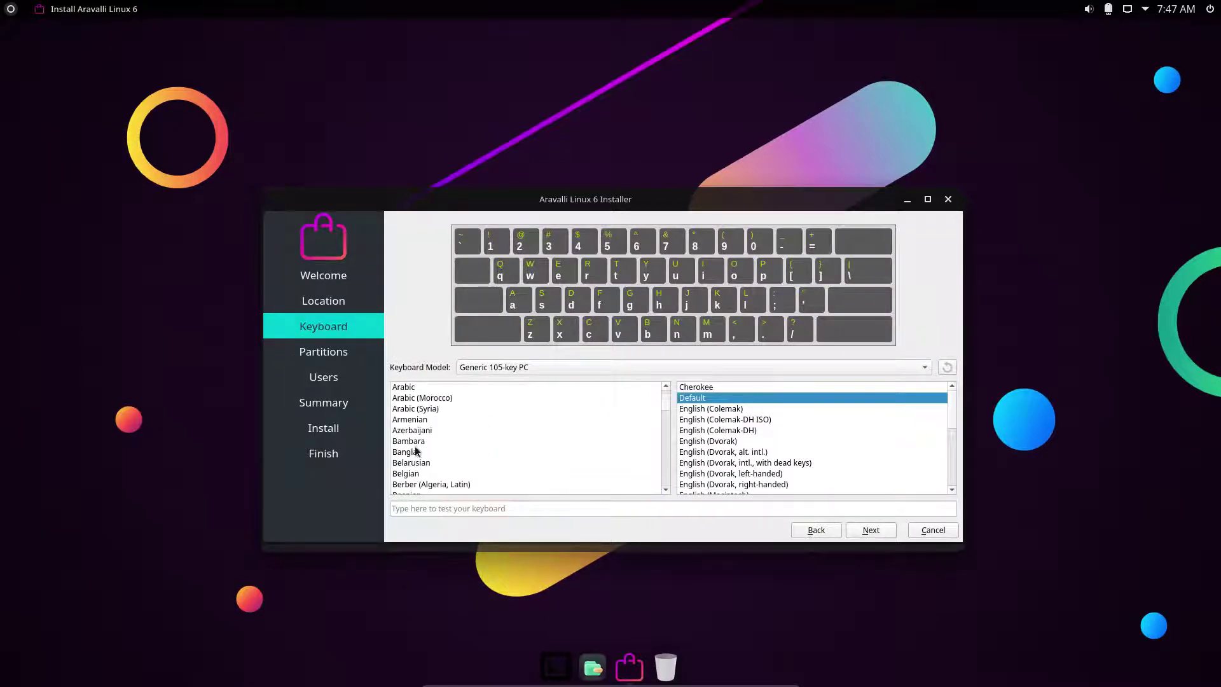
left_click(425, 473)
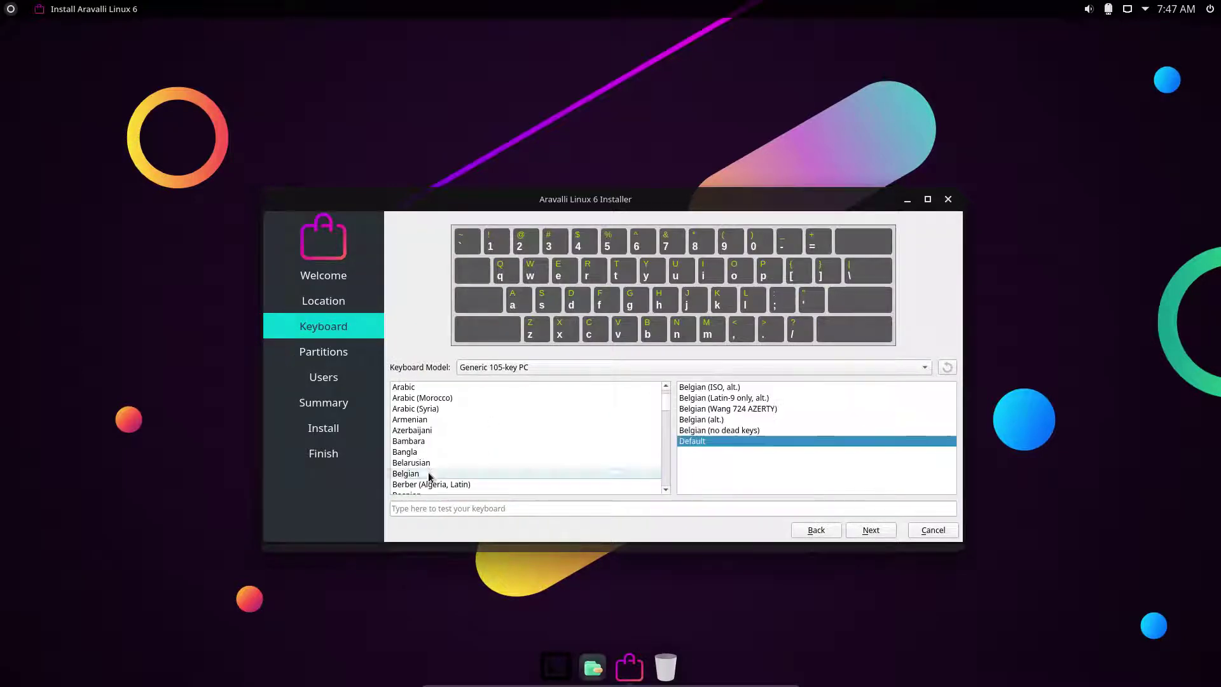
Select Erase disk with No Swap, leaving system encryption off.
left_click(871, 530)
left_click(463, 295)
left_click(521, 331)
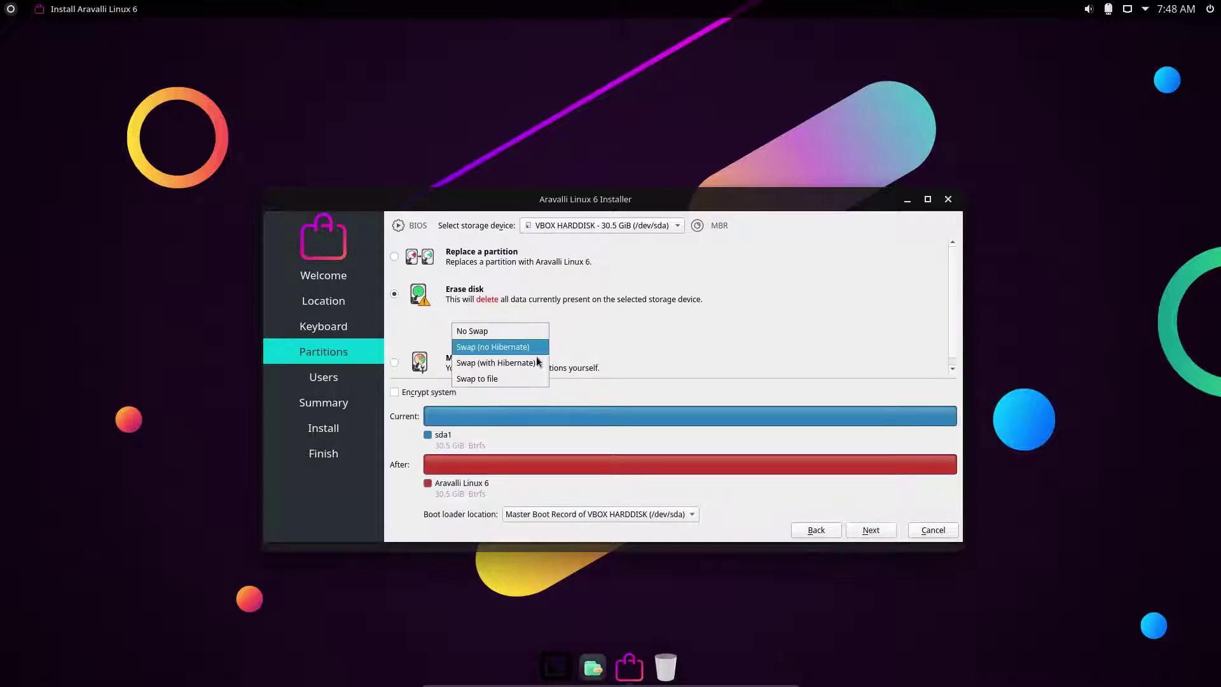
left_click(535, 334)
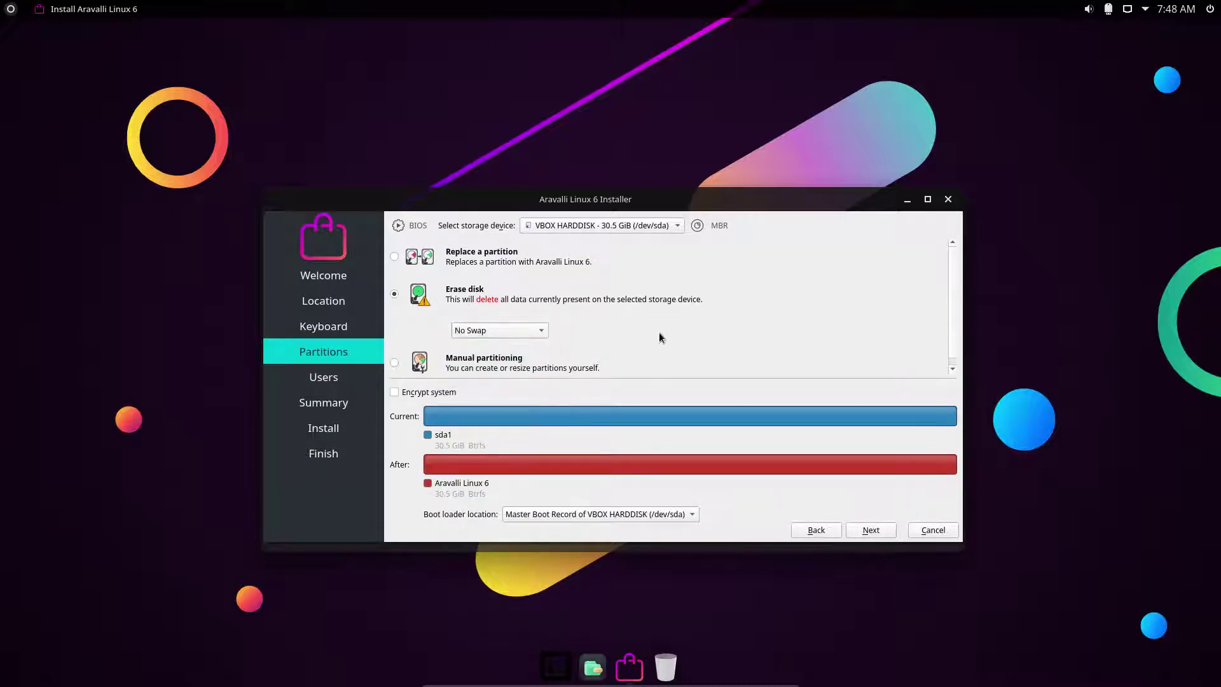
left_click(437, 396)
left_click(437, 392)
Enter the user's name and password, enable auto-login and the same administrator password, then reach the Summary.
left_click(855, 529)
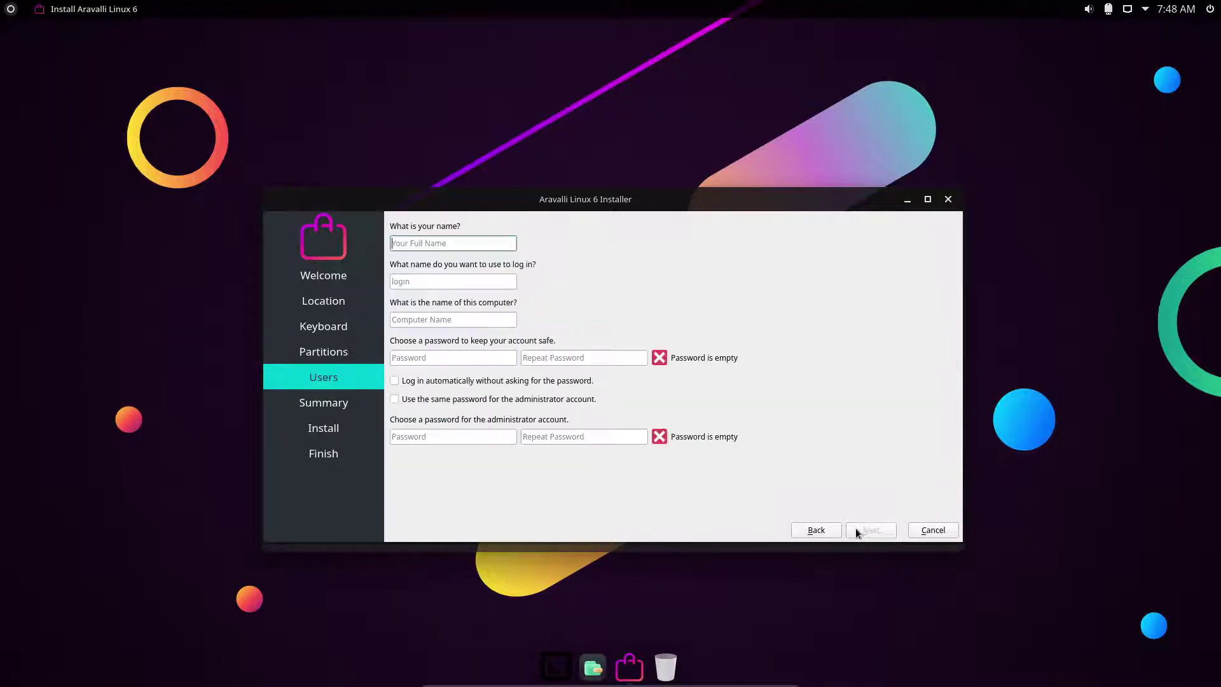
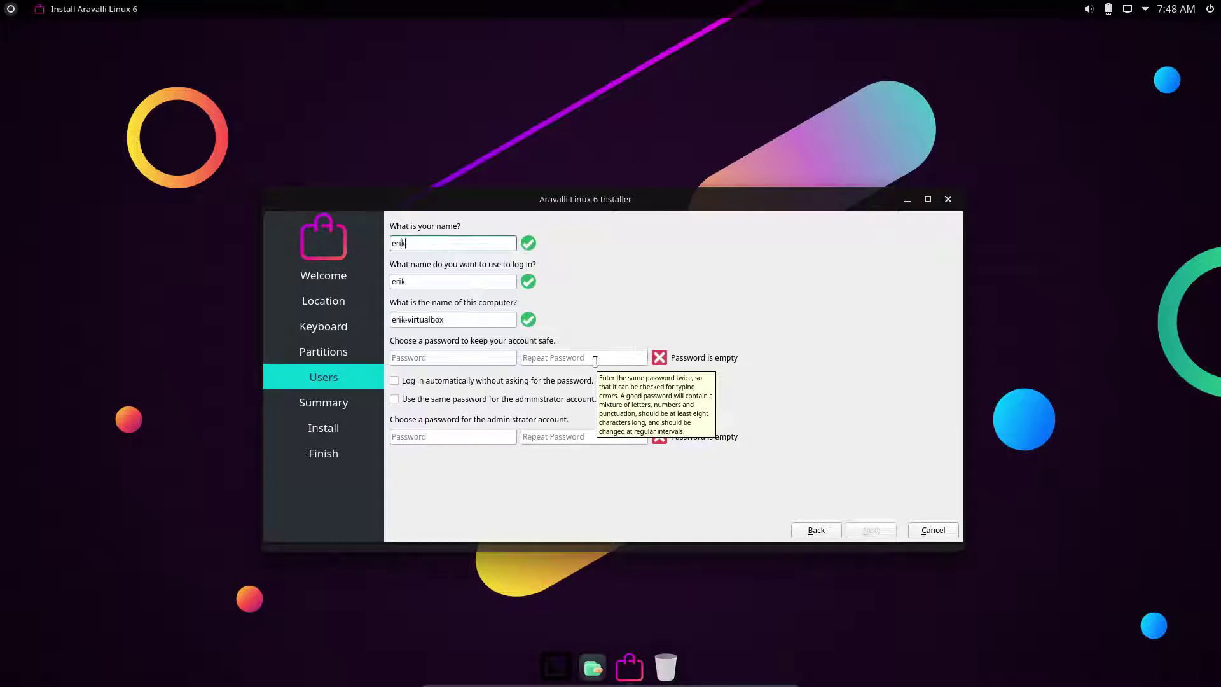
key("Tab")
key("Tab")
key("Tab")
key("Tab")
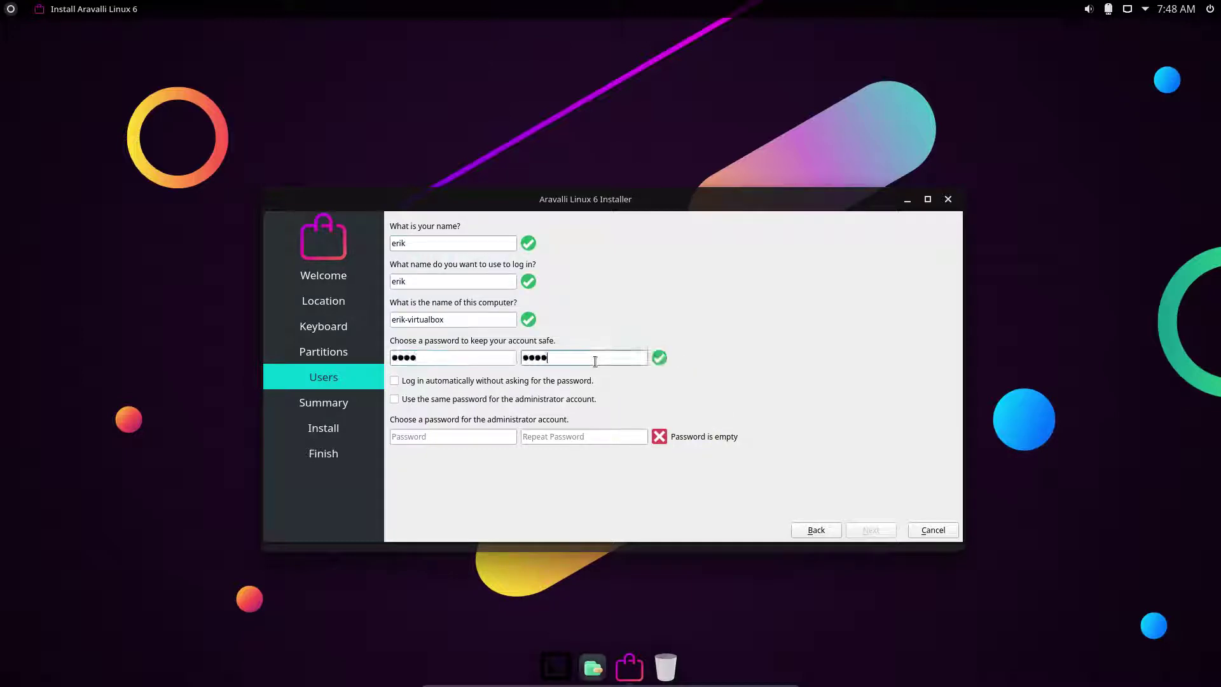
key("Tab")
key("Tab")
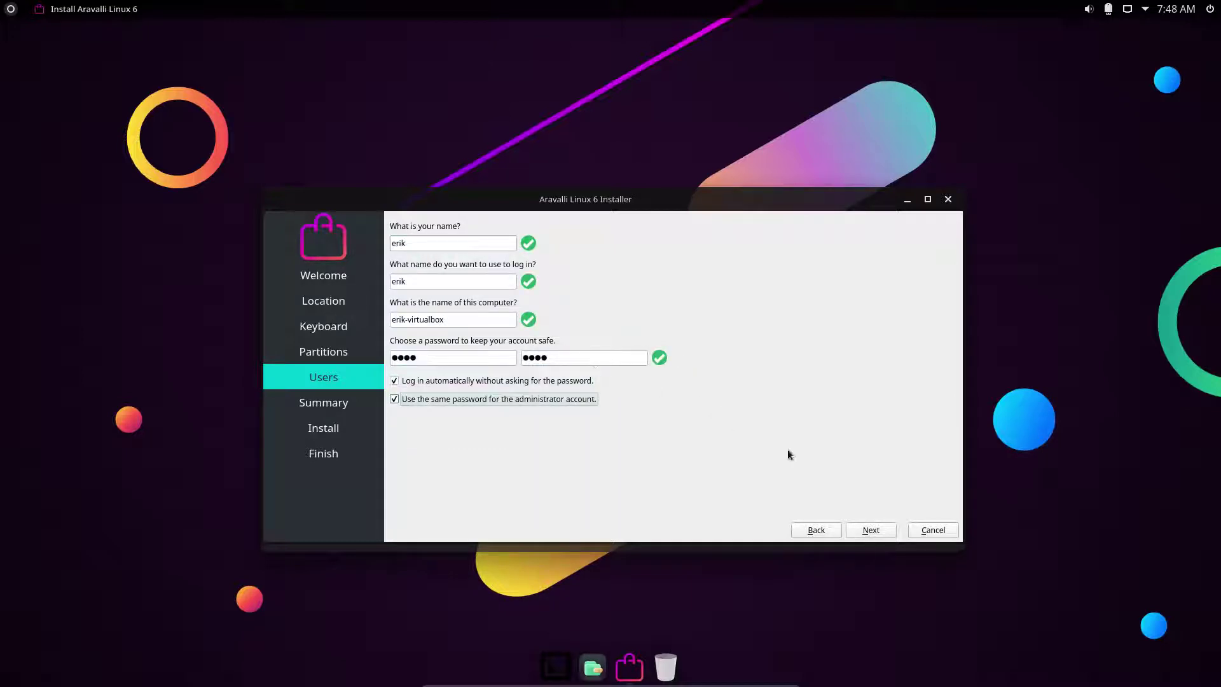
left_click(872, 528)
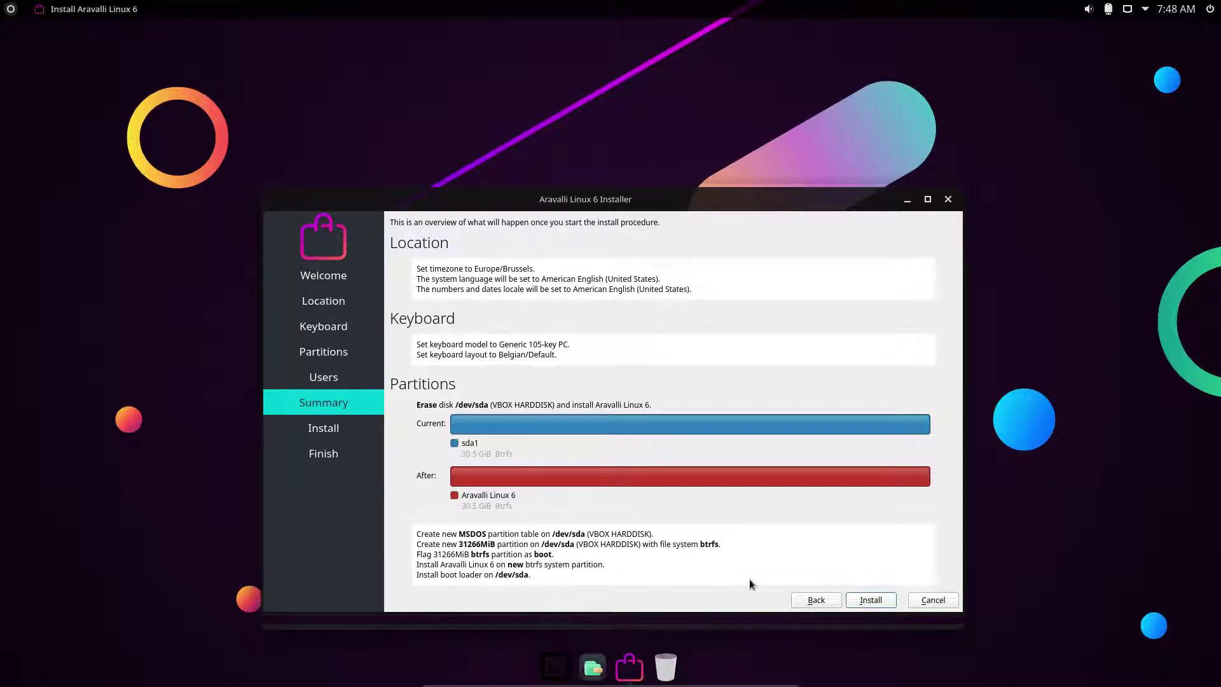
Start the installation, drag its progress window to the top right, and briefly browse the launcher.
left_click(880, 601)
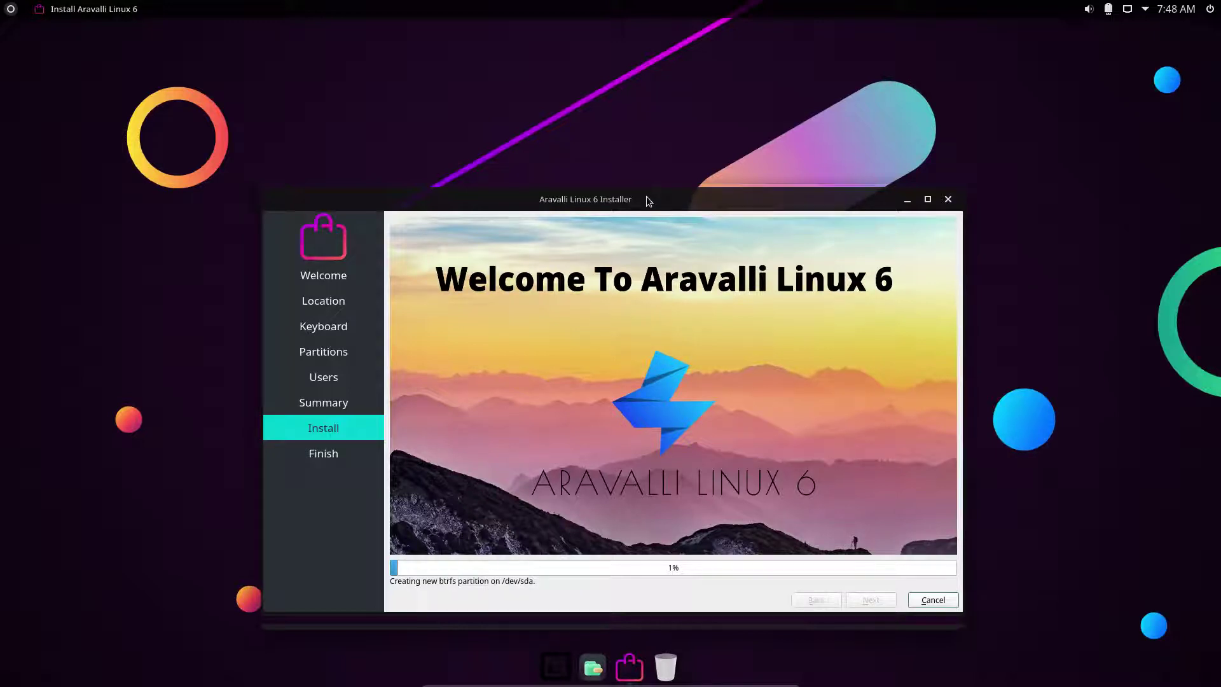
left_click_drag(646, 199, 875, 47)
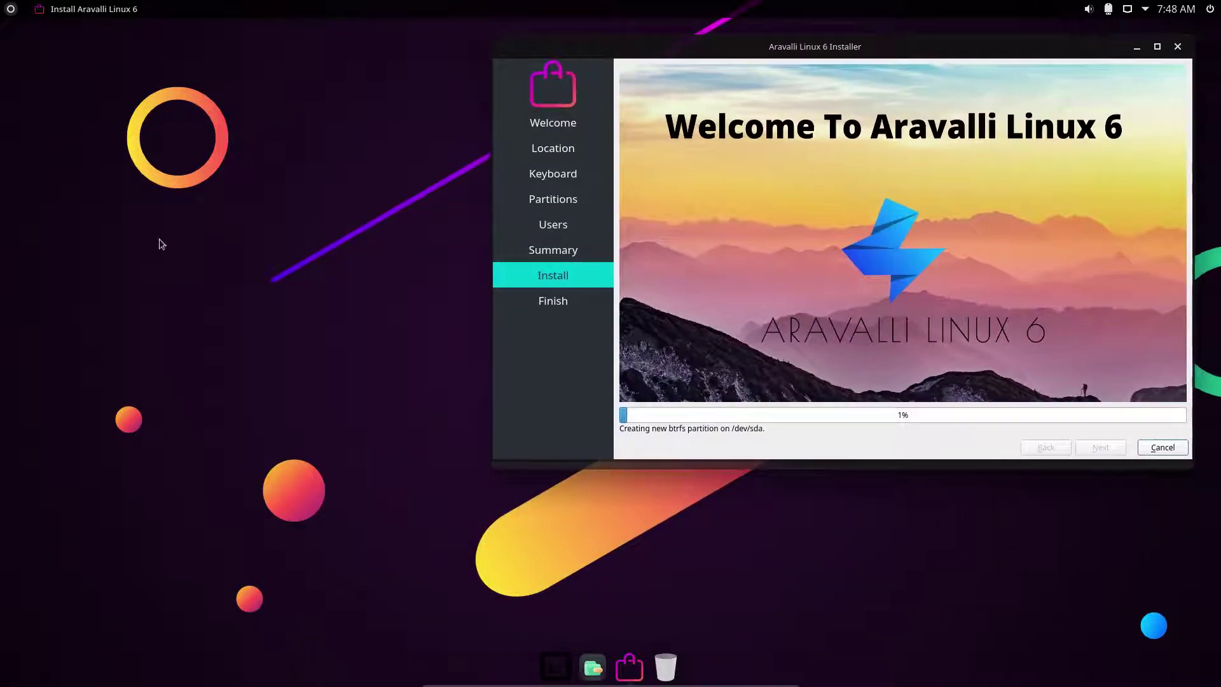
left_click(11, 10)
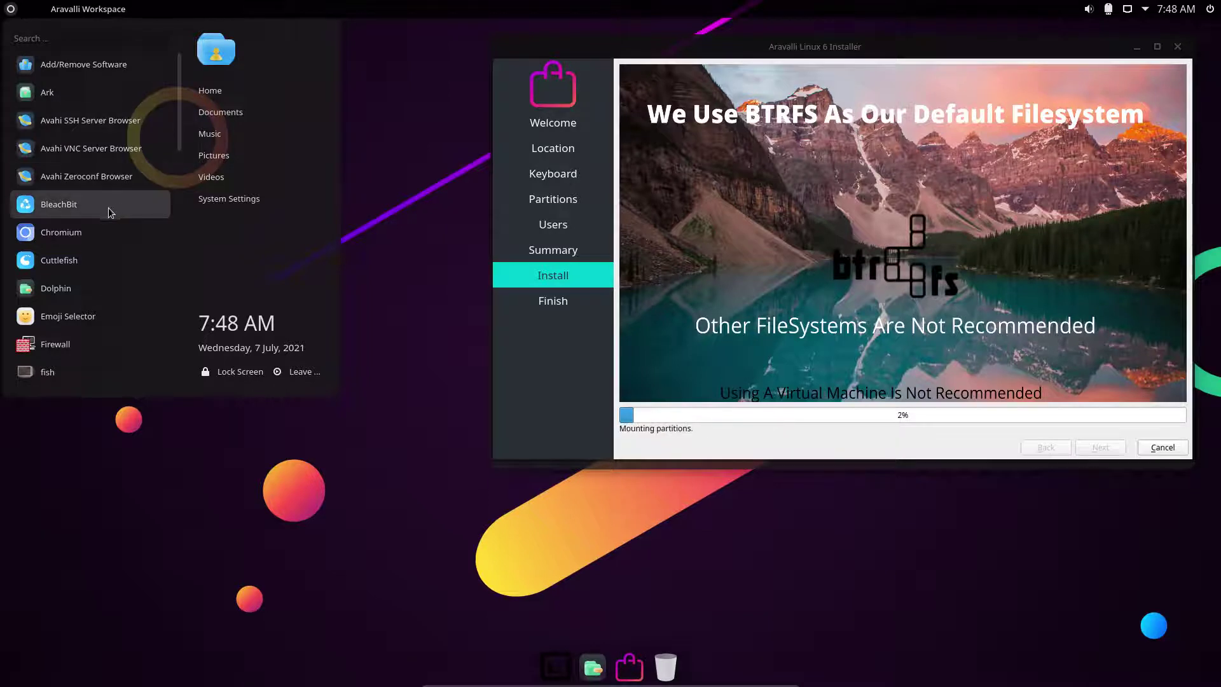
scroll(90, 204, "down", 5)
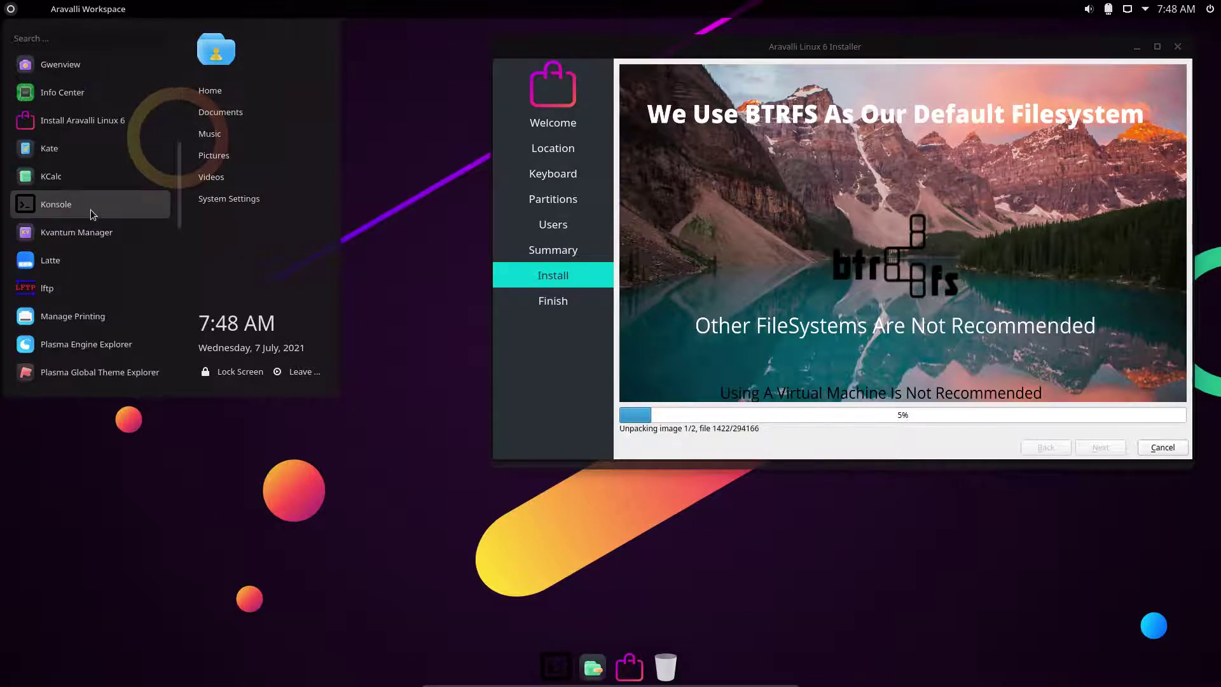
scroll(79, 168, "up", 5)
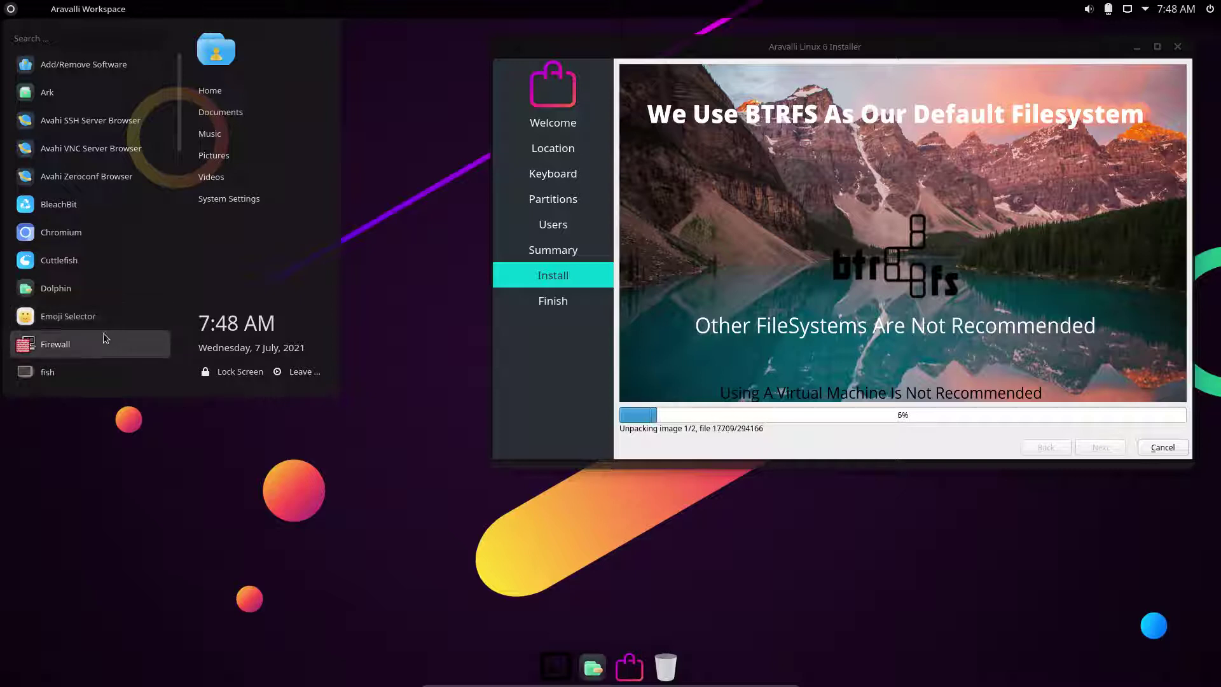
scroll(82, 365, "down", 5)
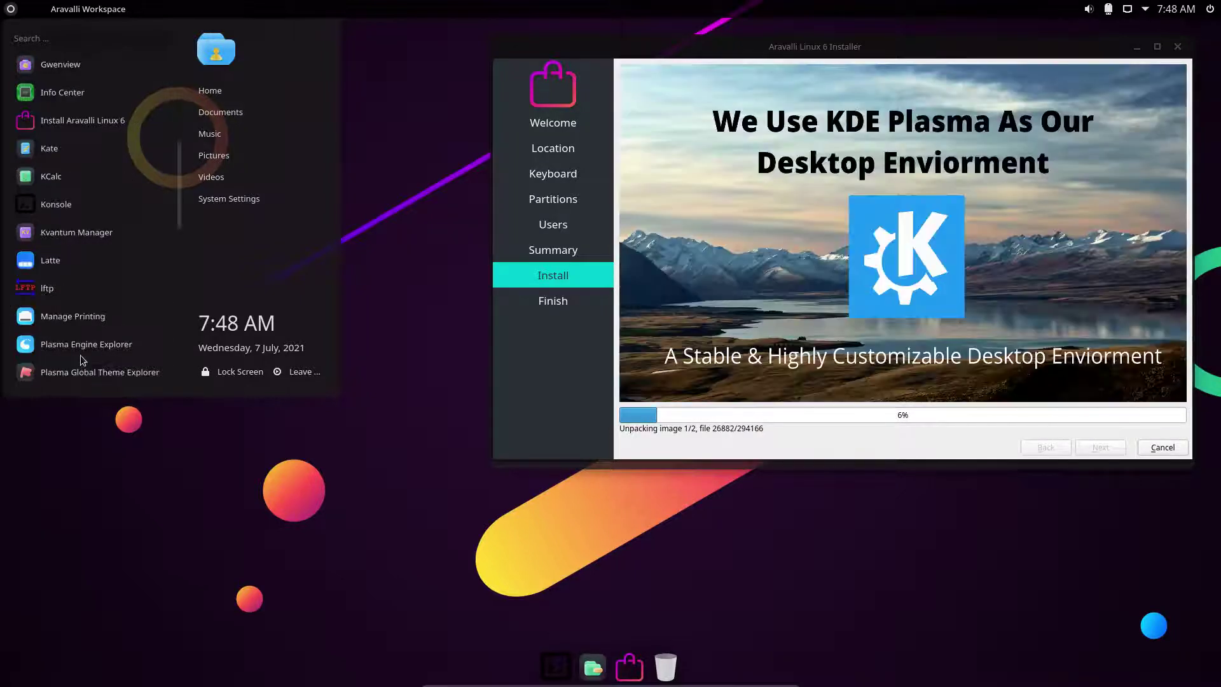
left_click(93, 265)
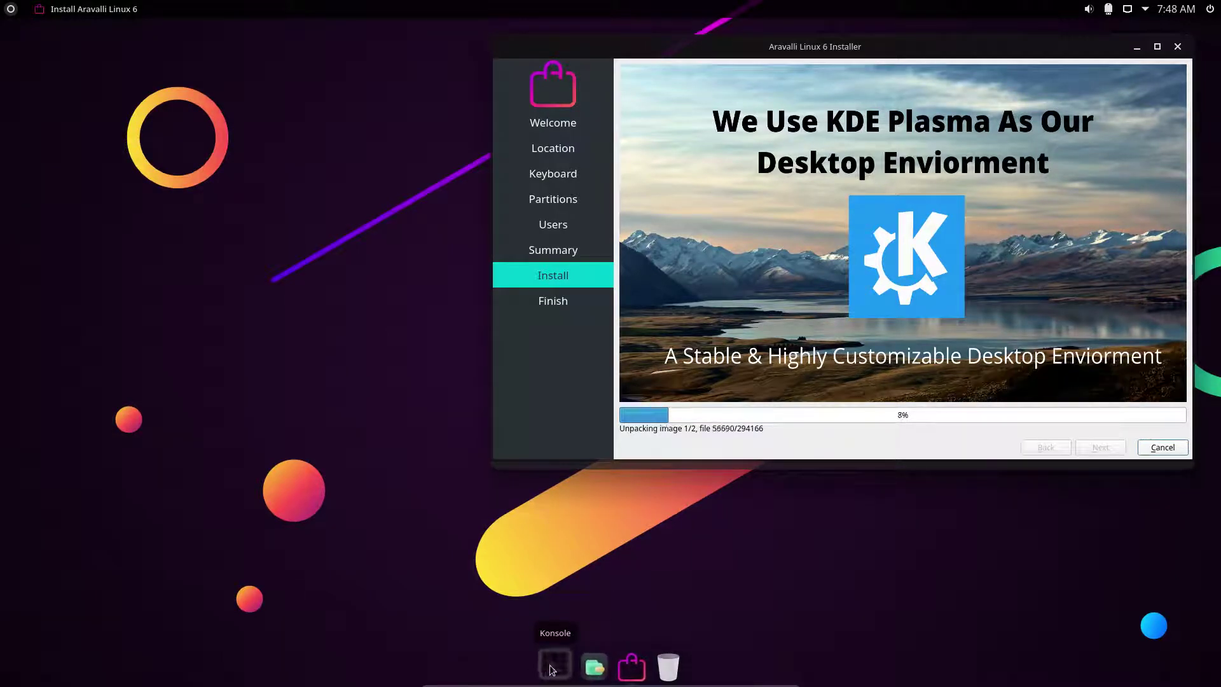
Raise Latte Dock's Zoom On Hover to 70 % in its Appearance settings and close them.
right_click(550, 668)
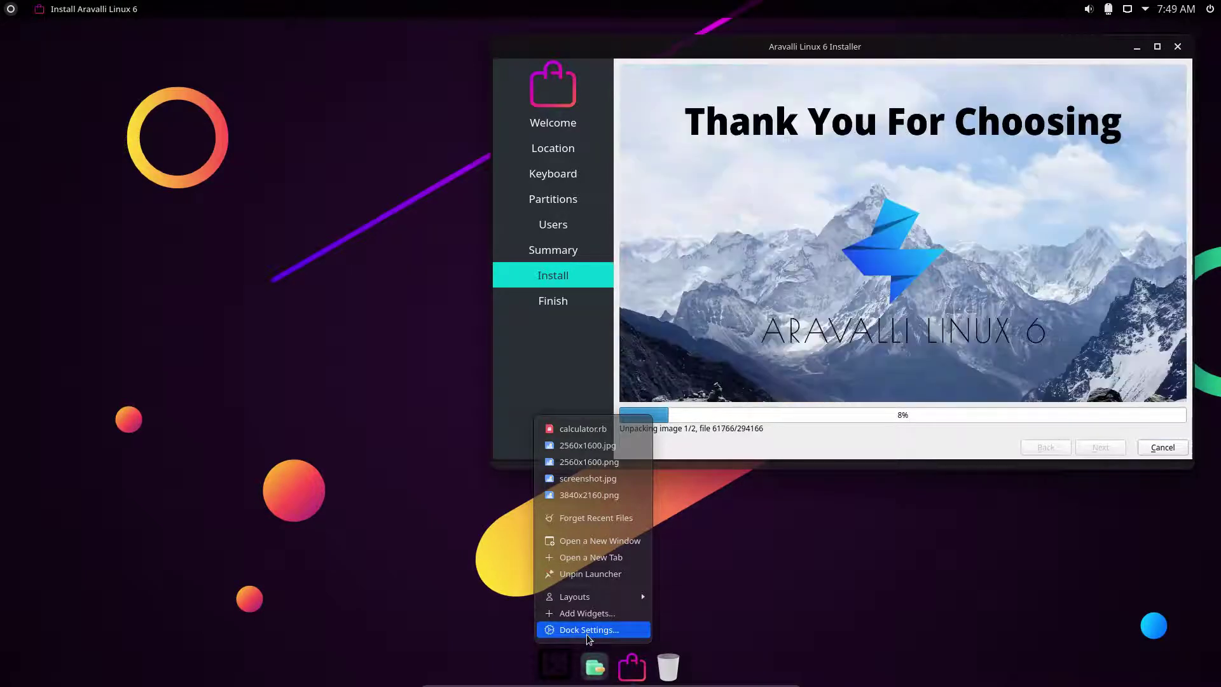
left_click(587, 634)
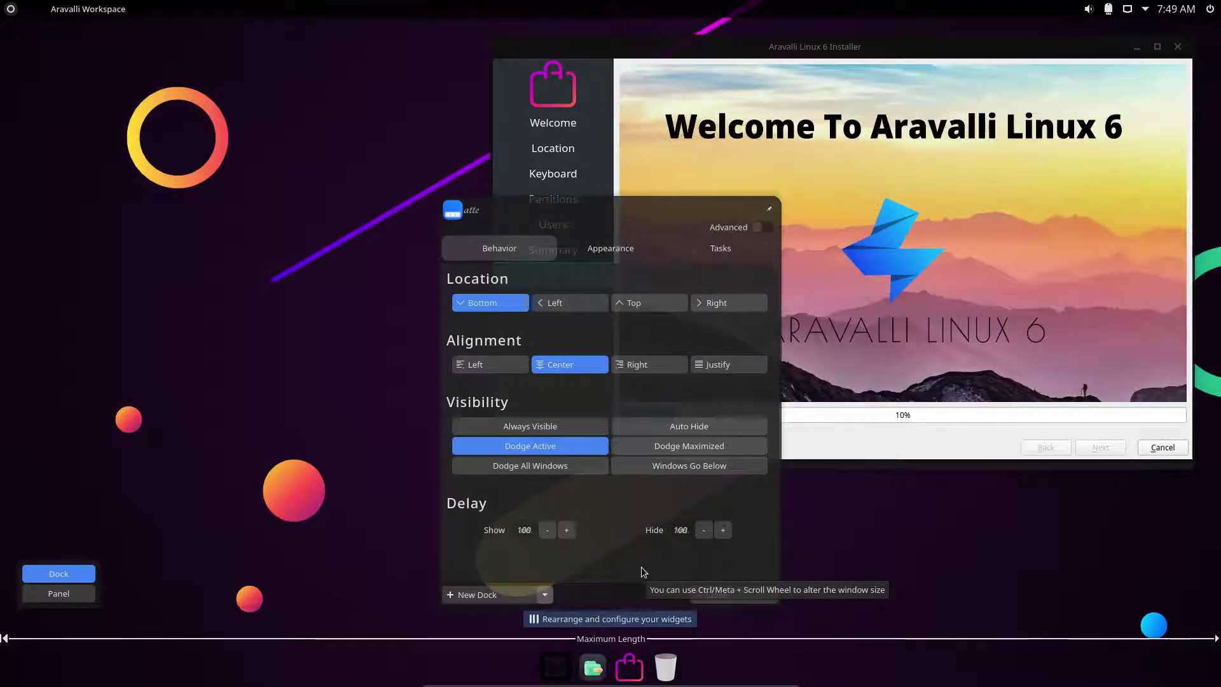
left_click(603, 249)
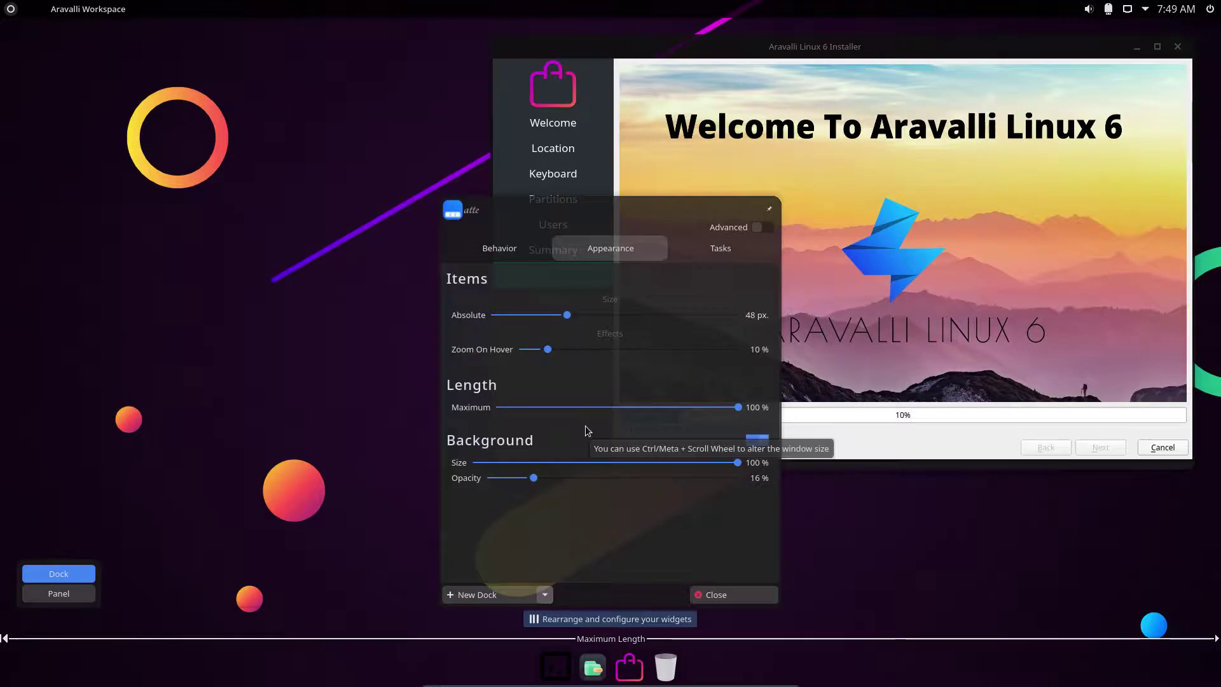
left_click_drag(547, 349, 677, 377)
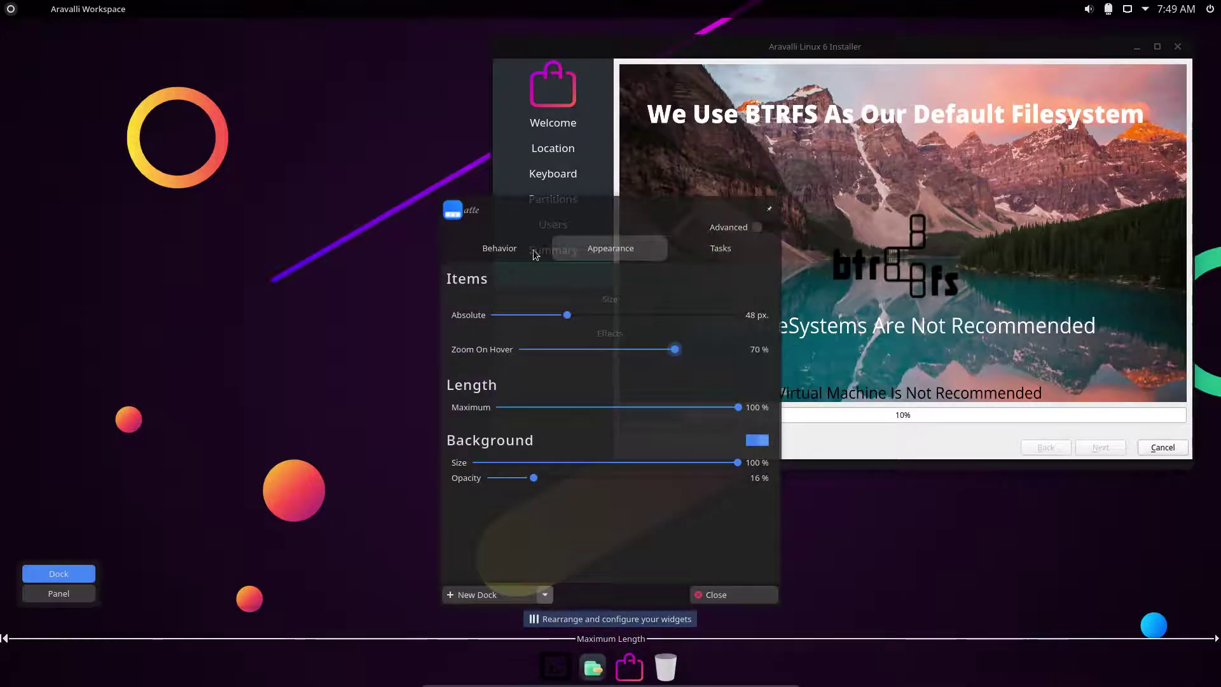
left_click(712, 598)
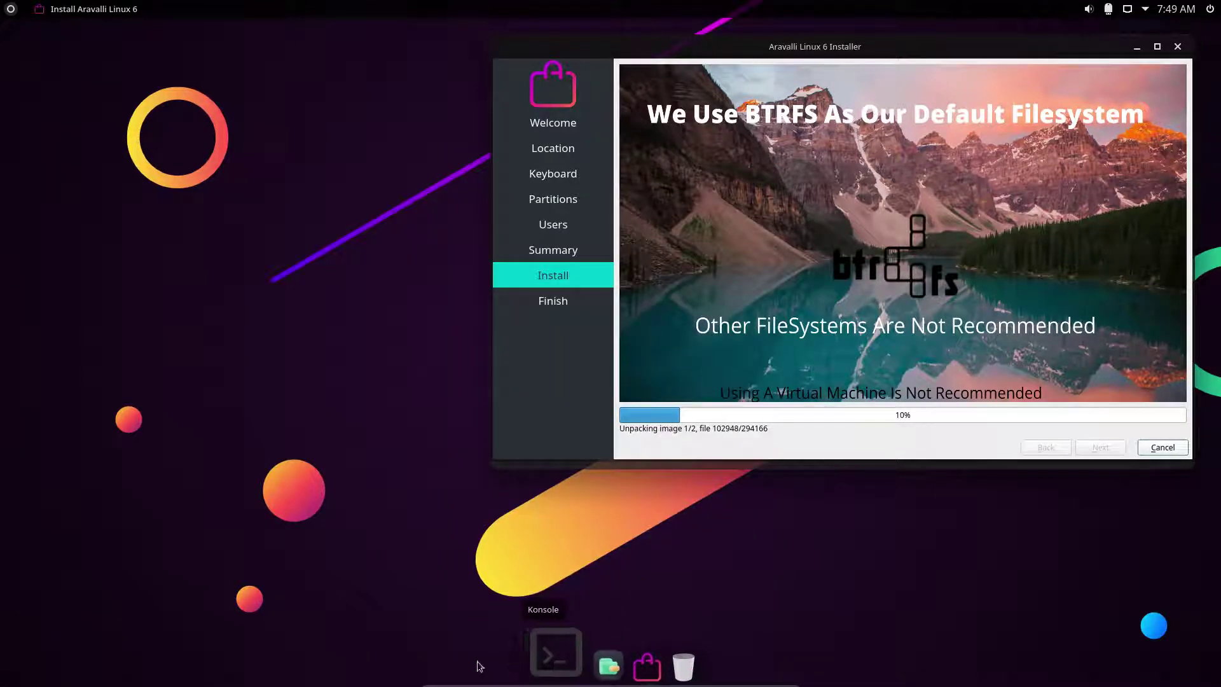
Open the application launcher and scroll through the installed apps list.
left_click(5, 9)
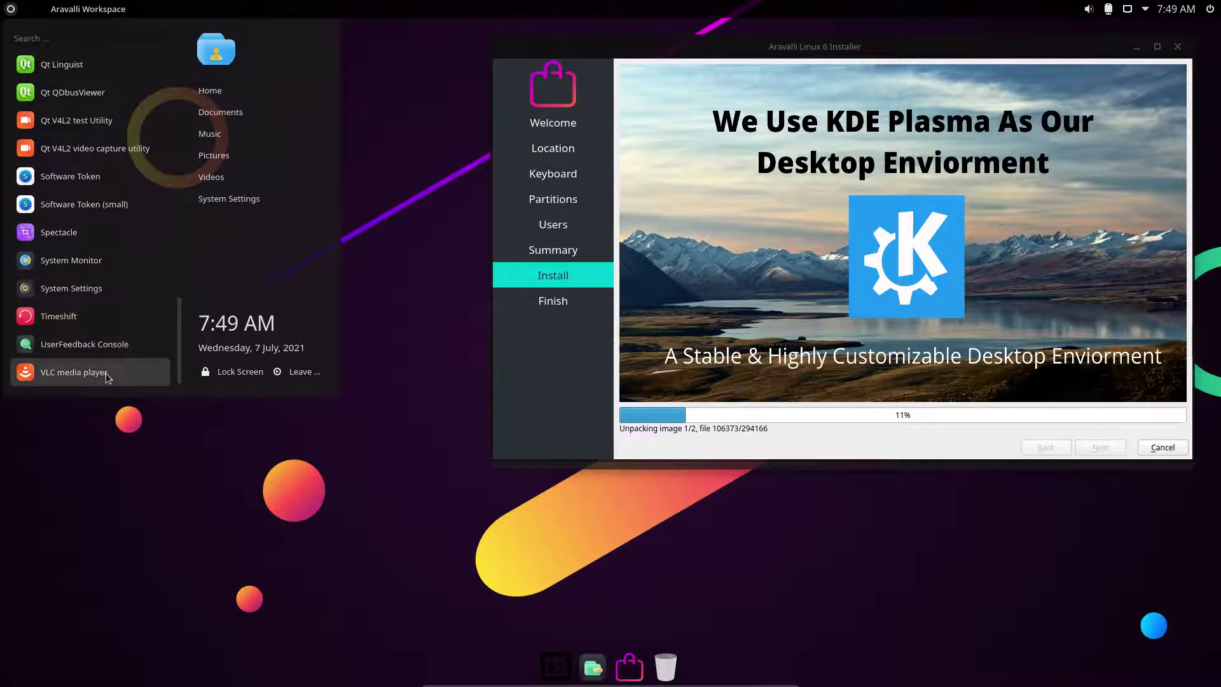
scroll(106, 373, "up", 3)
scroll(103, 338, "up", 5)
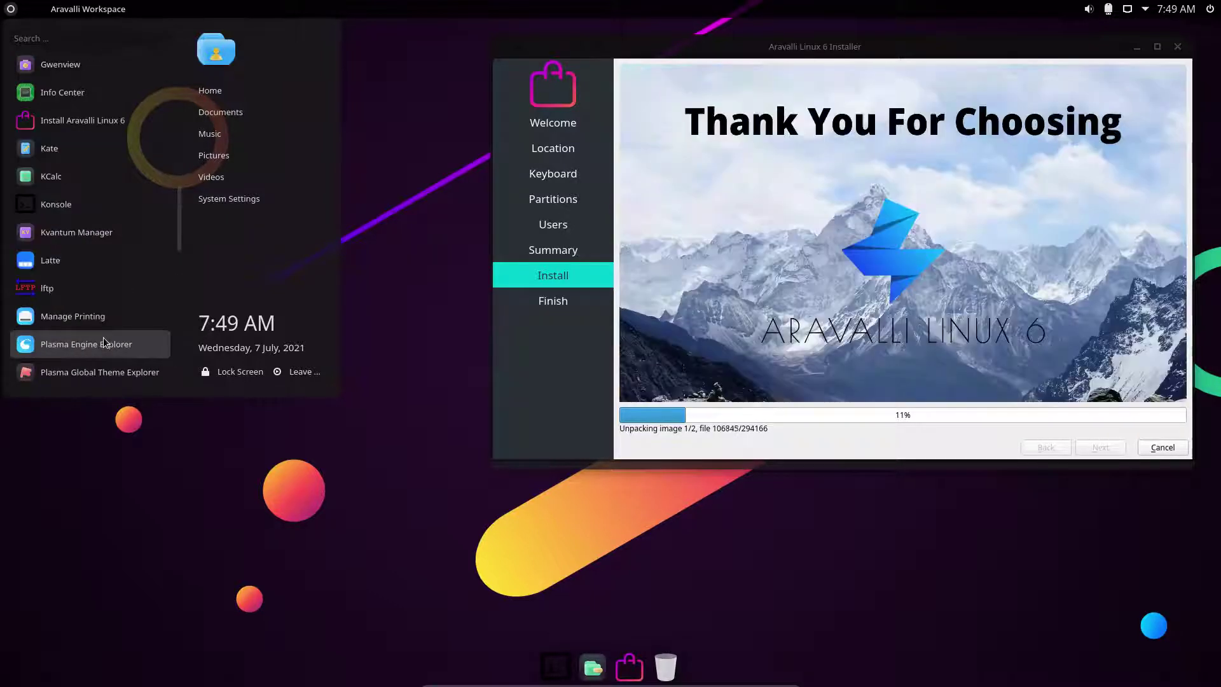
scroll(105, 334, "up", 5)
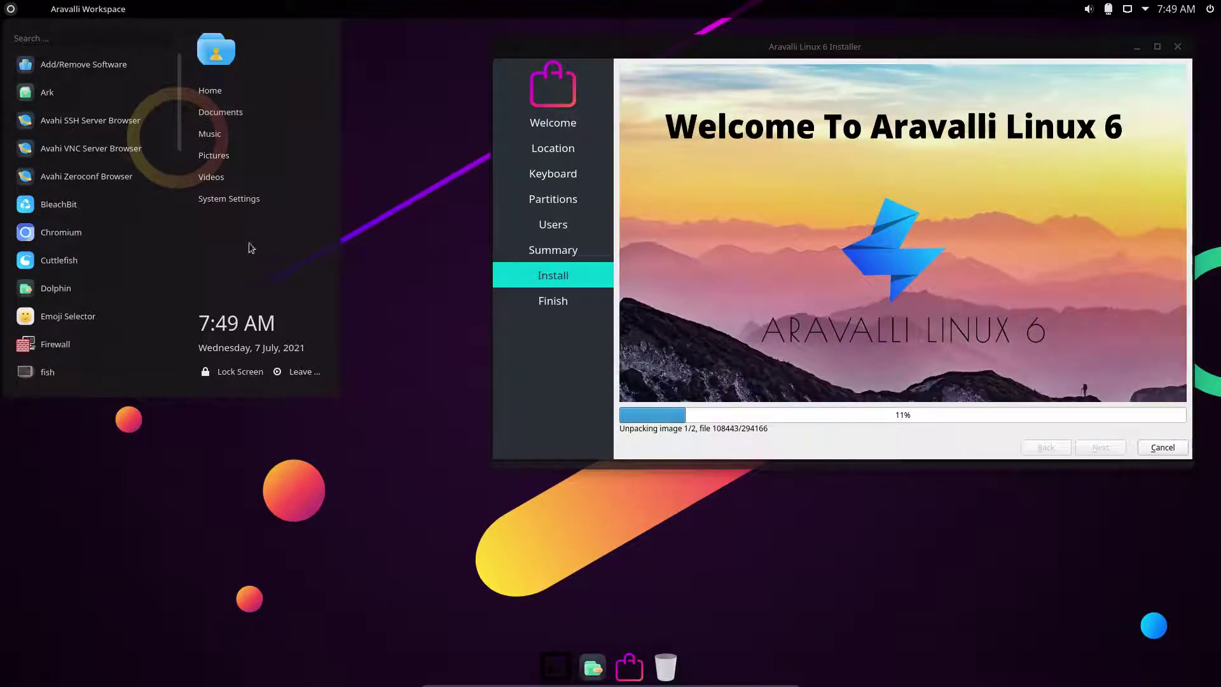
Swap the app launcher for the Menu 11 widget and open it.
right_click(11, 9)
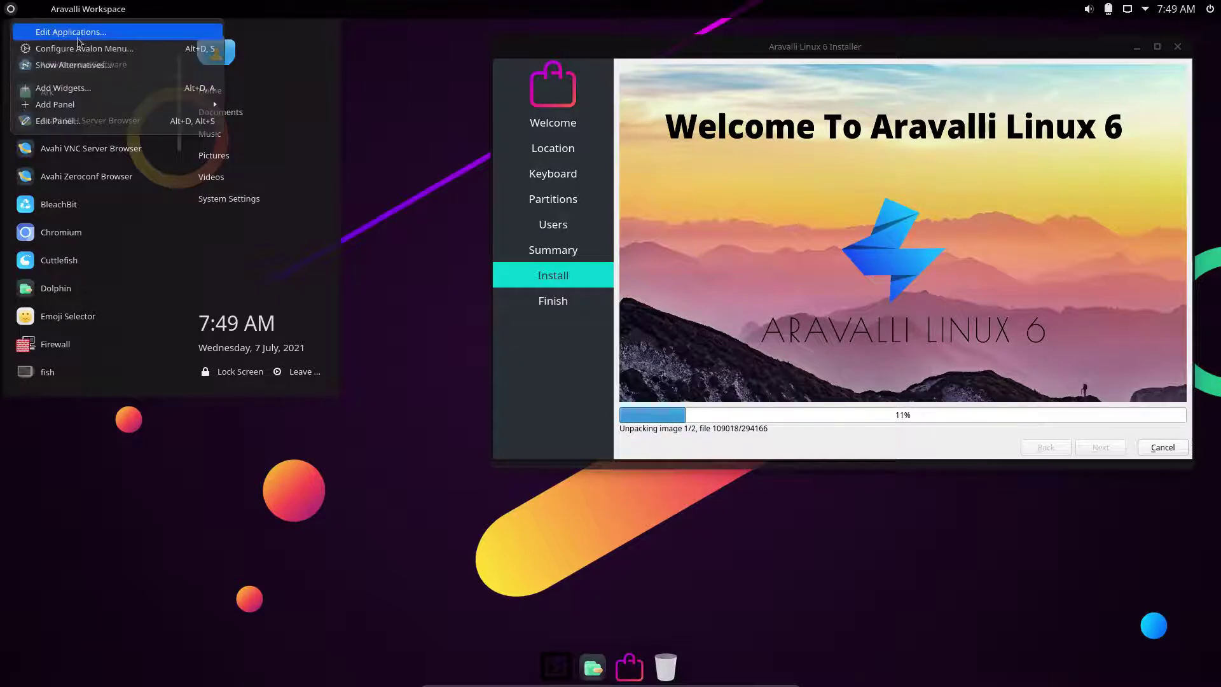
left_click(150, 72)
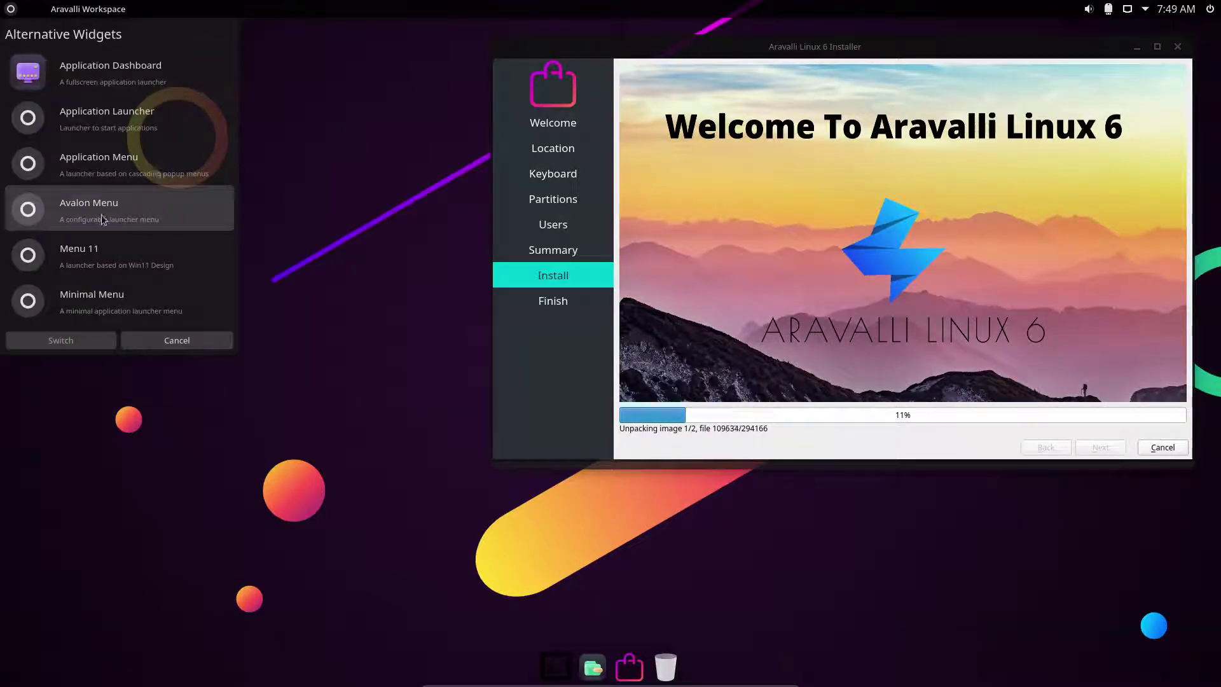
left_click(108, 254)
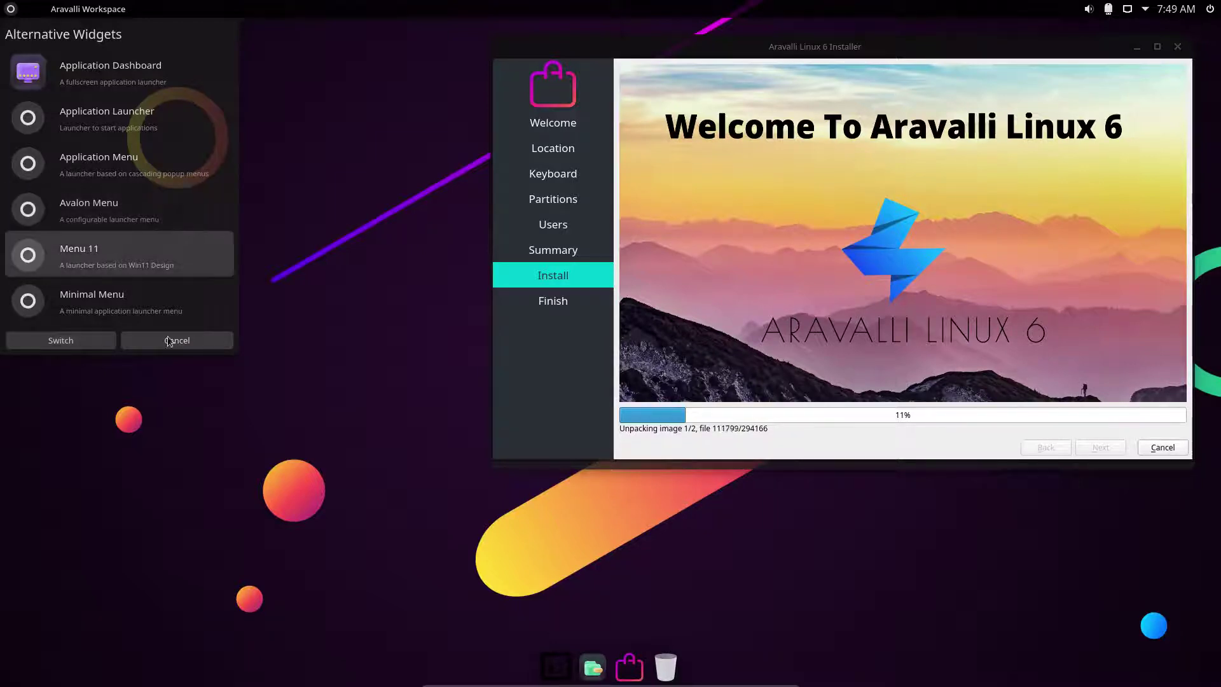
left_click(90, 348)
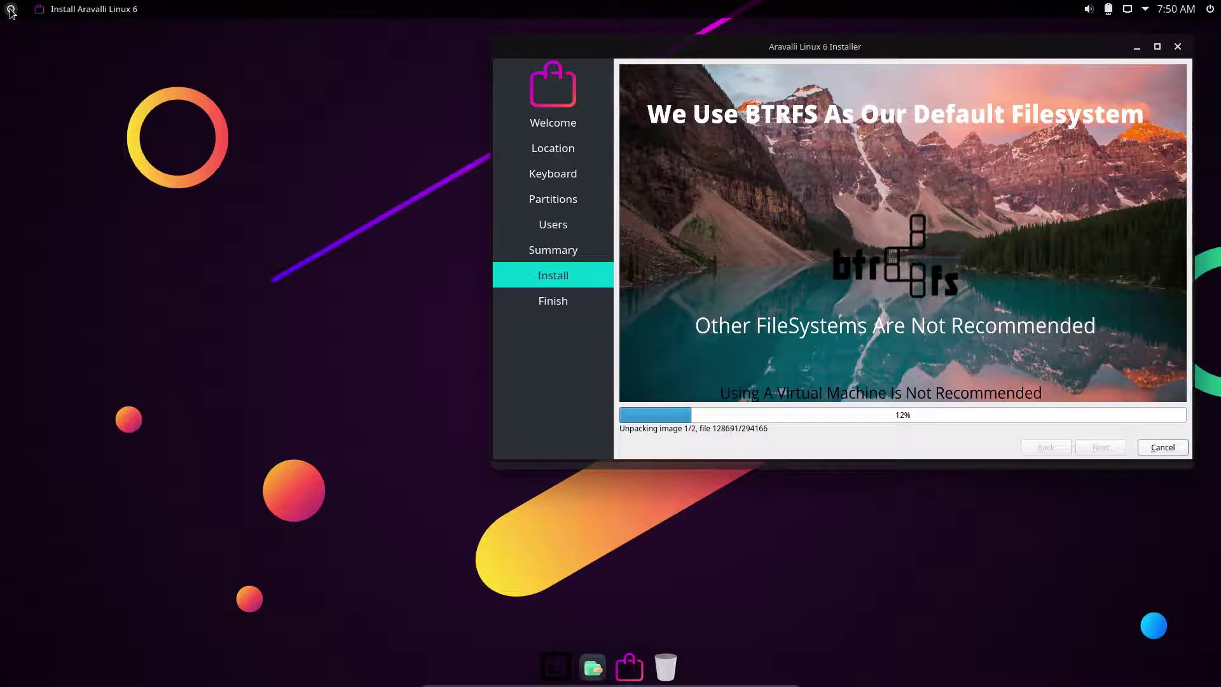
left_click(11, 9)
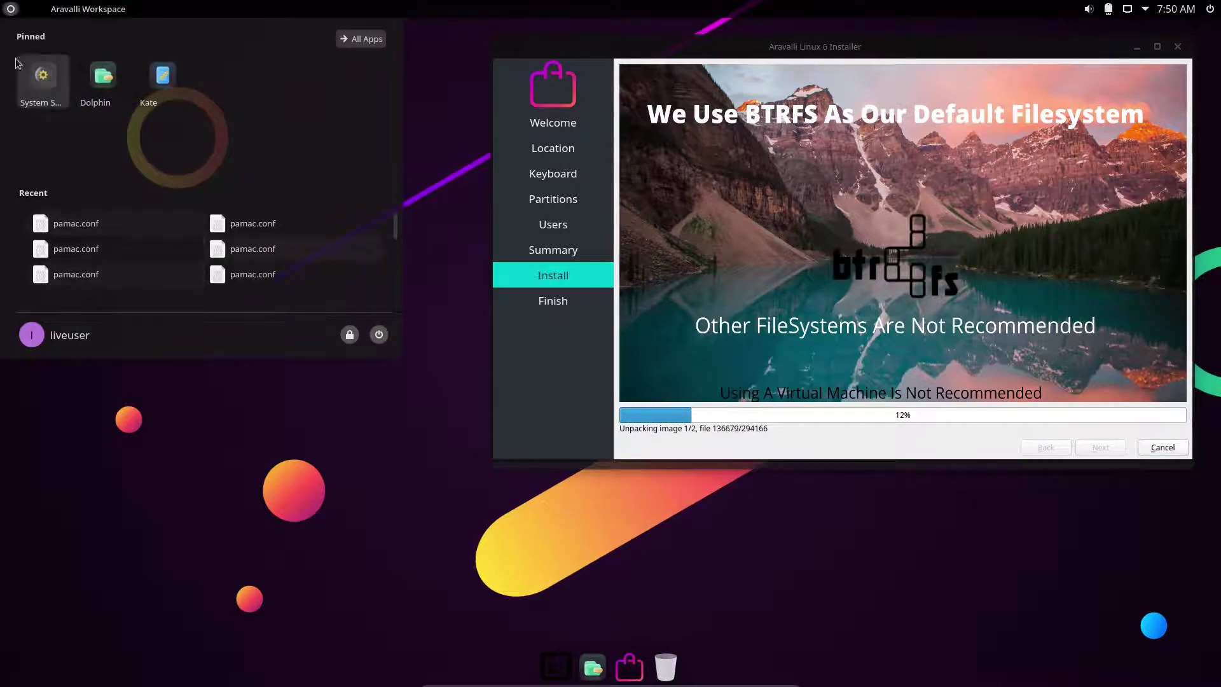
Swap the launcher for Minimal Menu and scroll through its applications grid.
right_click(10, 9)
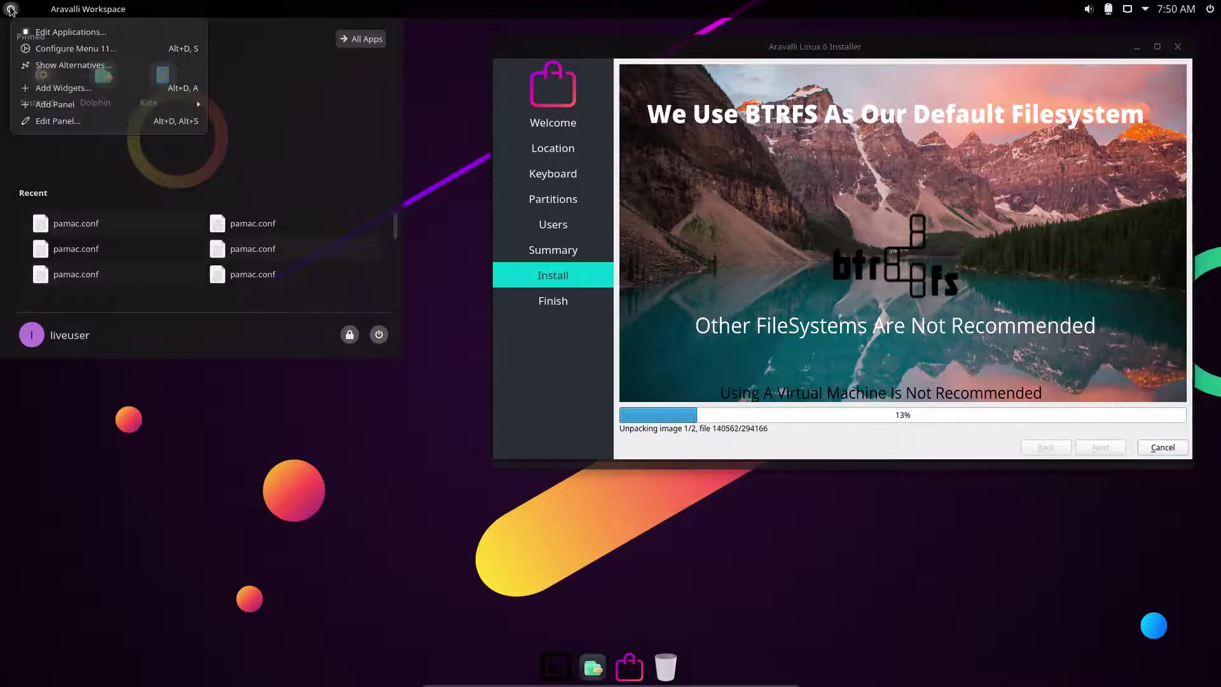
left_click(76, 67)
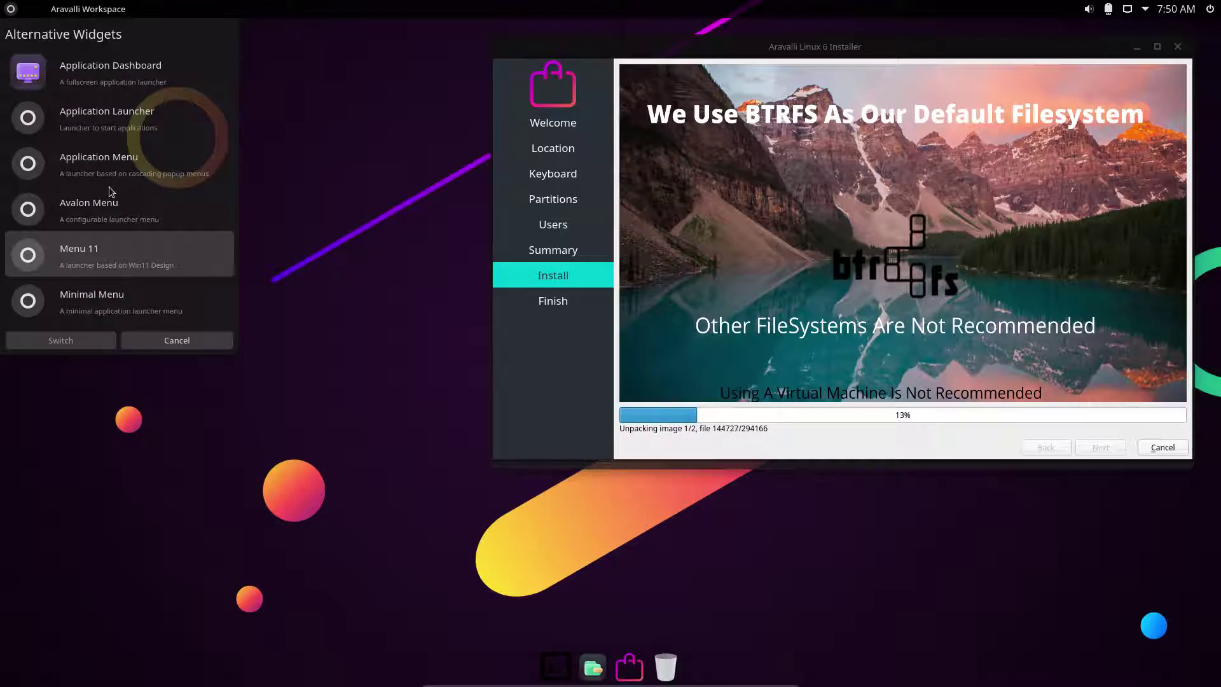
left_click(108, 294)
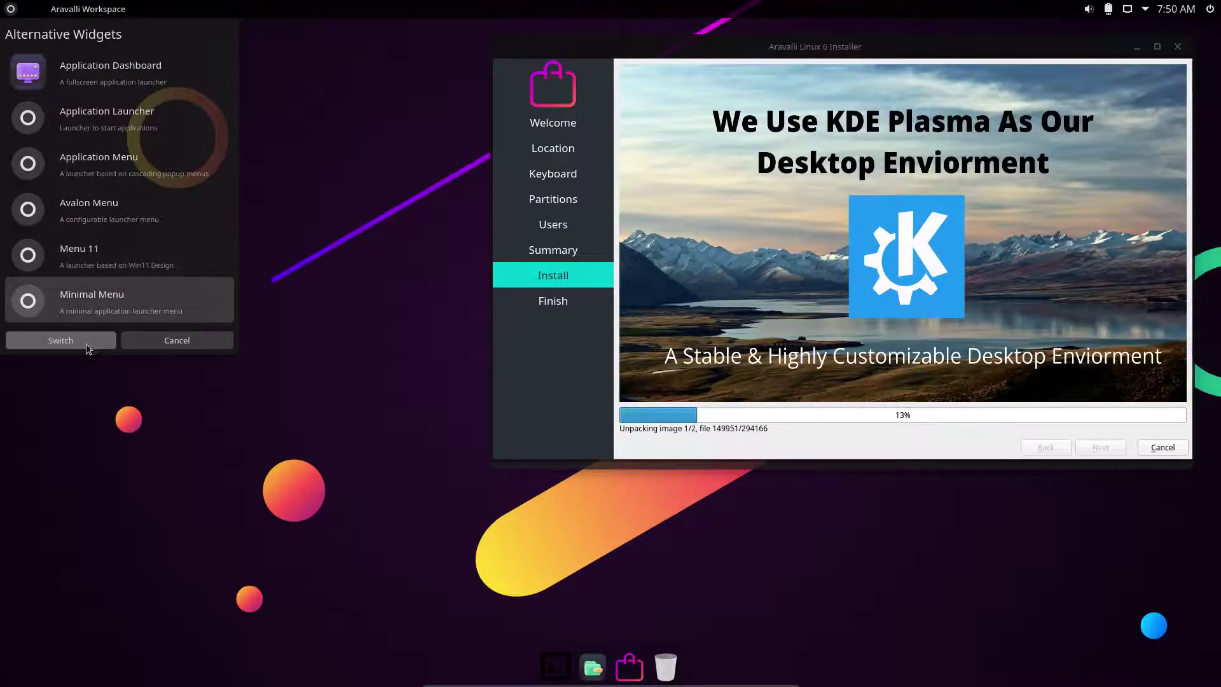
left_click(84, 343)
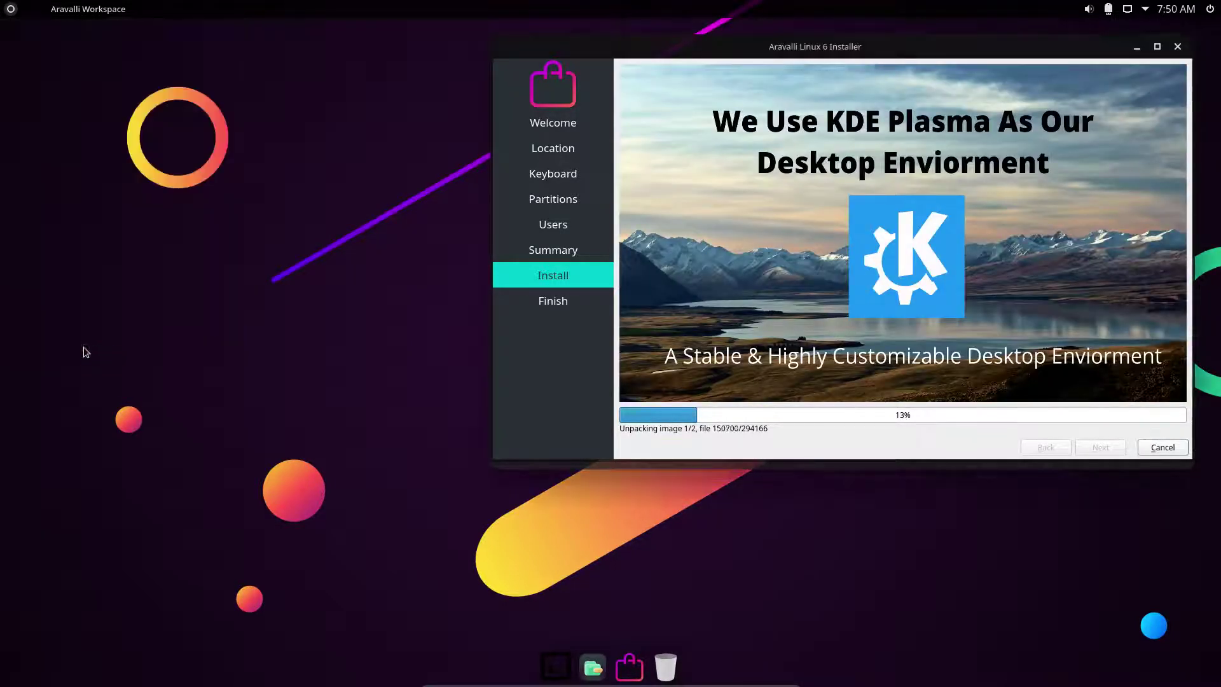
left_click(11, 9)
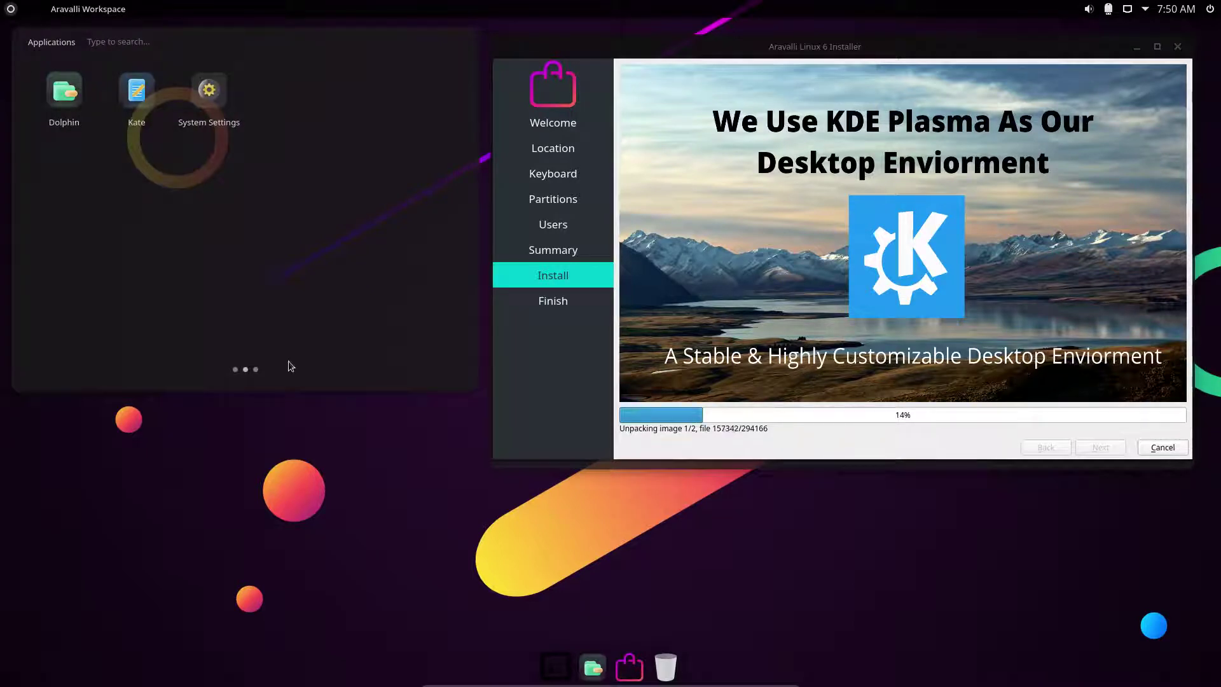
scroll(297, 307, "down", 1)
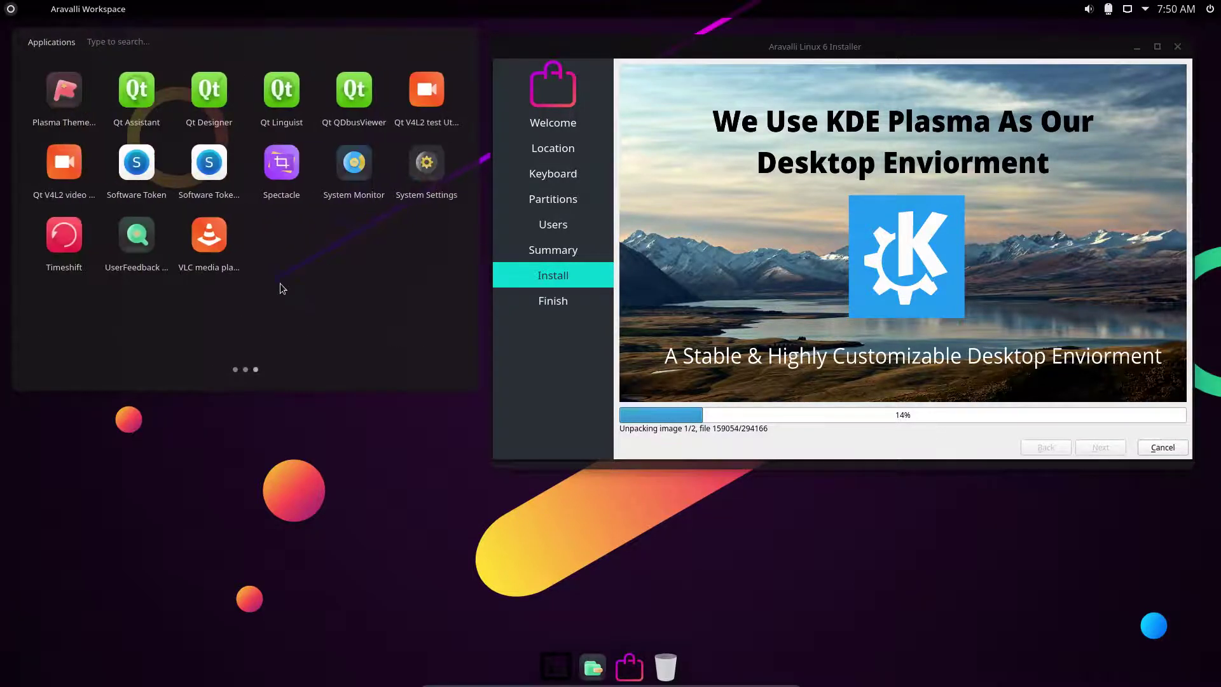
scroll(282, 288, "up", 2)
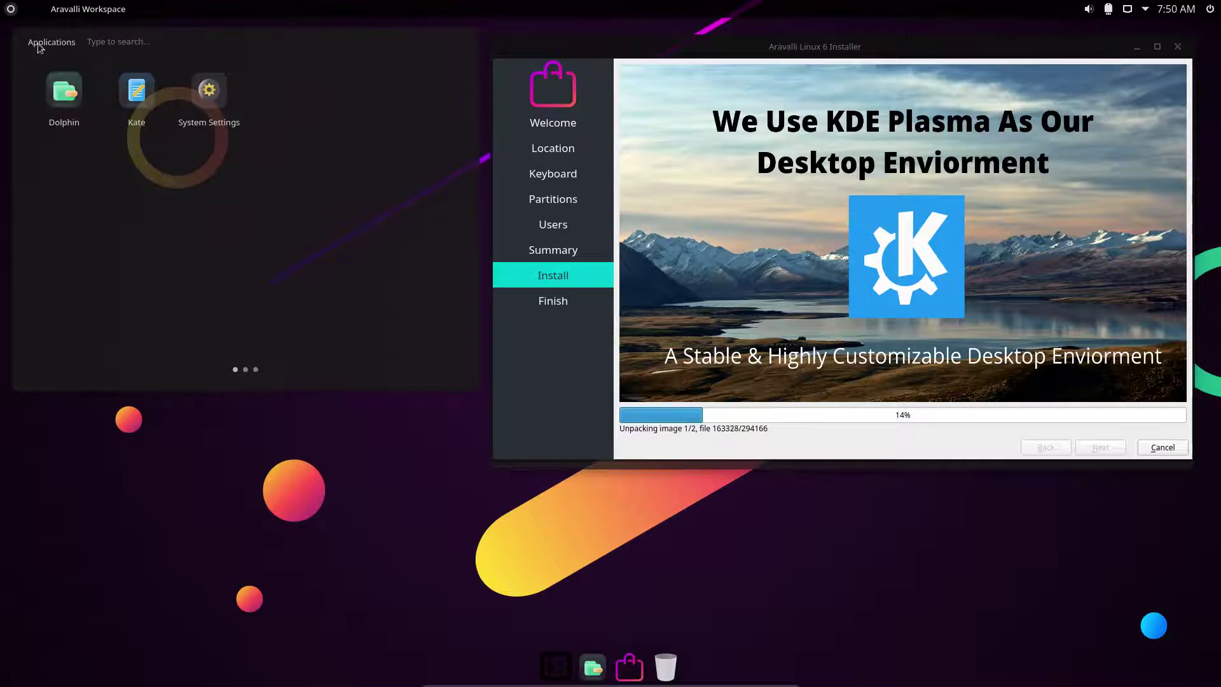
Switch the launcher widget to Application Dashboard.
right_click(11, 12)
left_click(63, 63)
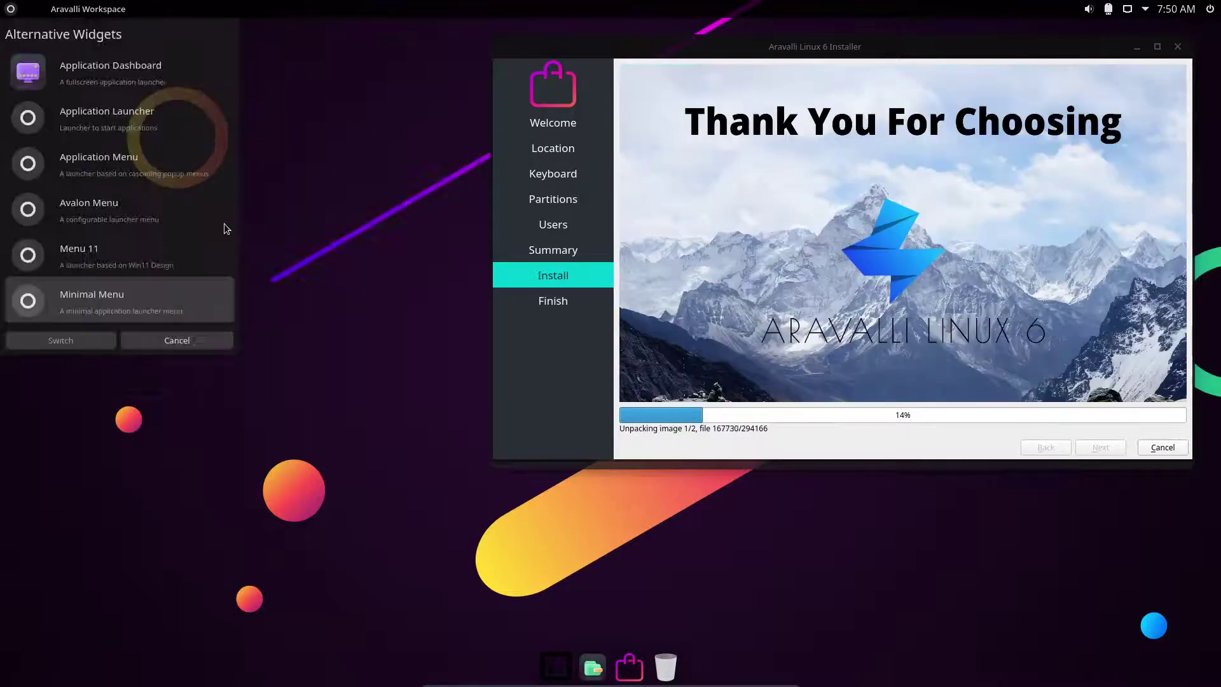
left_click(92, 74)
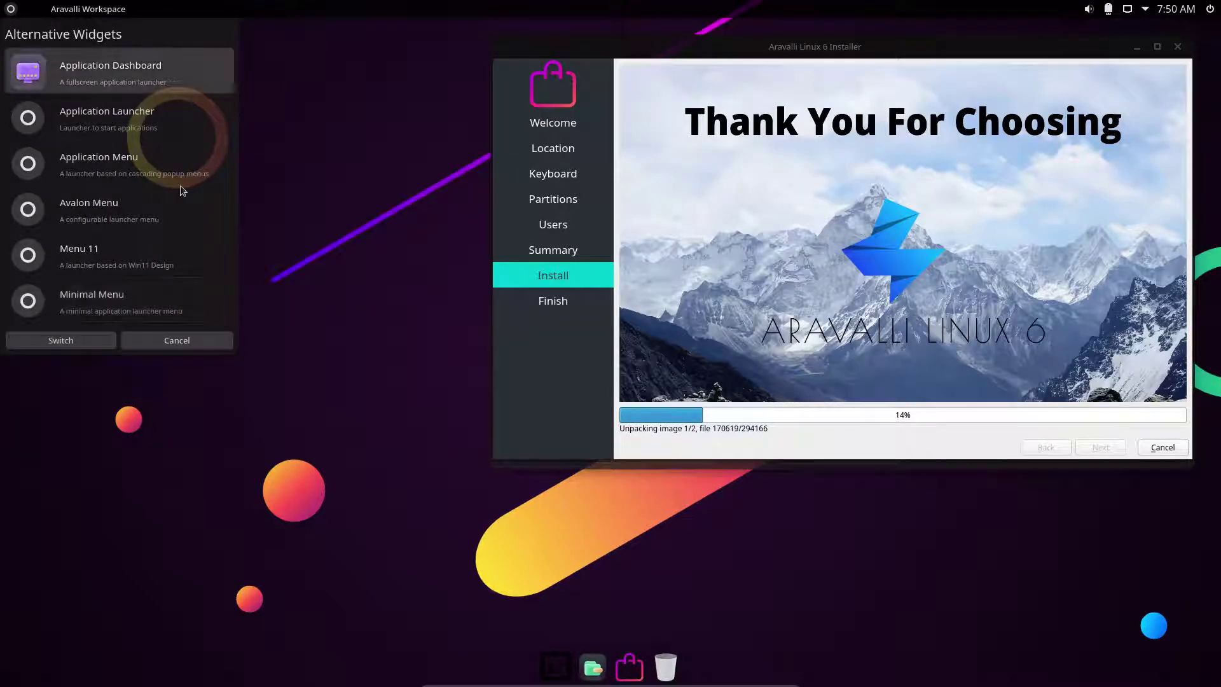
left_click(89, 340)
Browse the dashboard's All Applications, Development, Graphics, Internet, Multimedia, Settings and System categories.
left_click(11, 13)
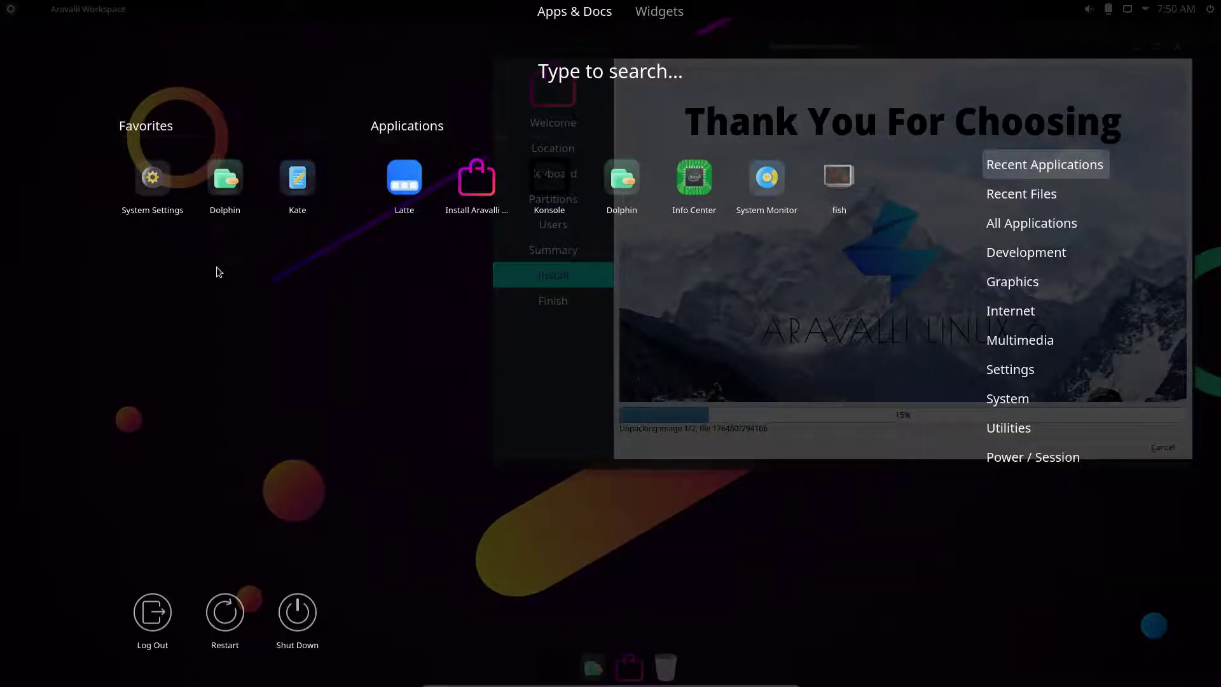
mouse_move(1035, 214)
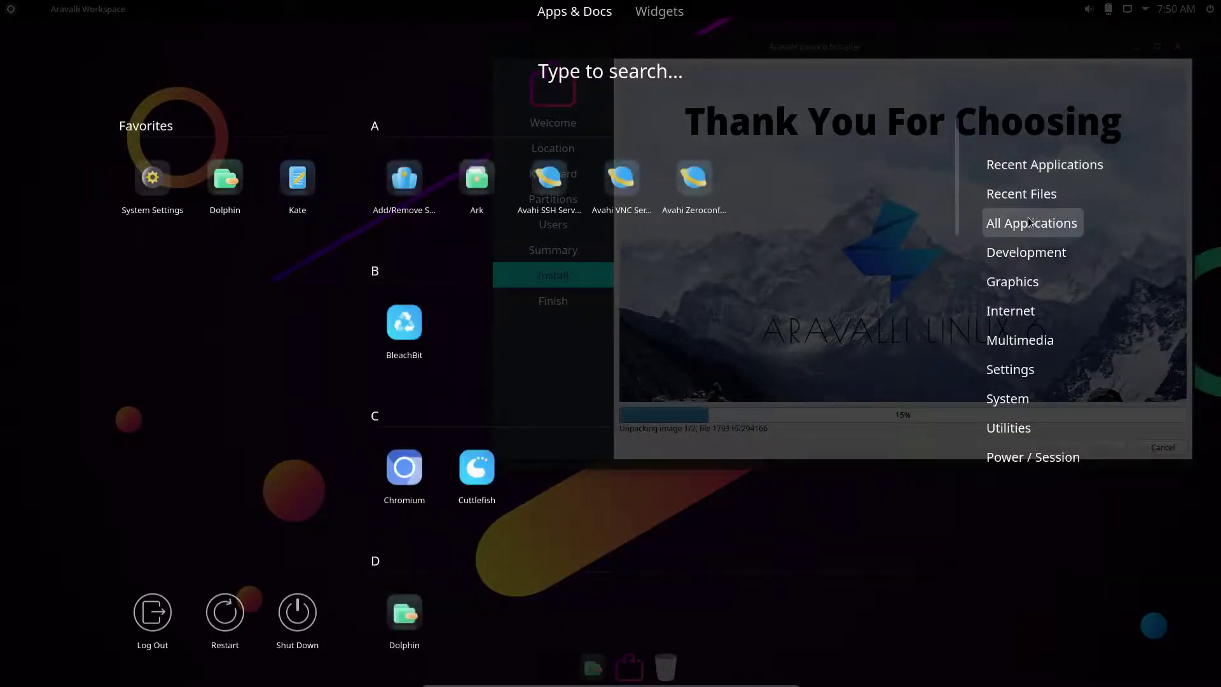
mouse_move(1024, 257)
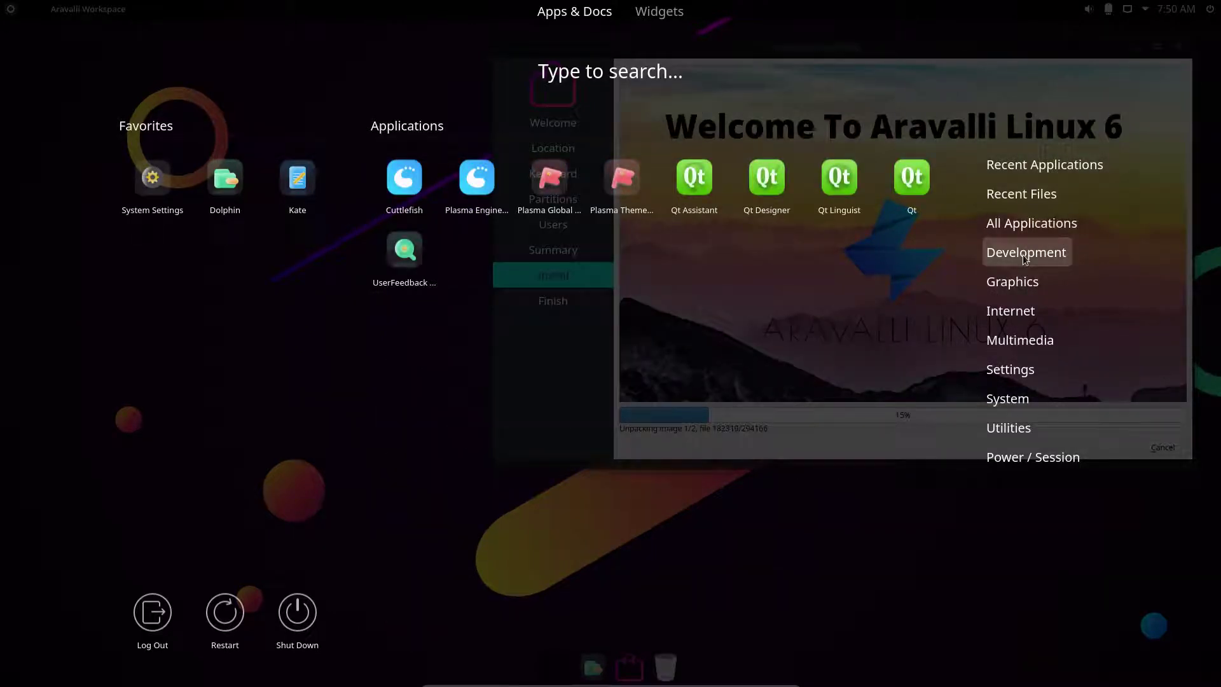
mouse_move(1018, 284)
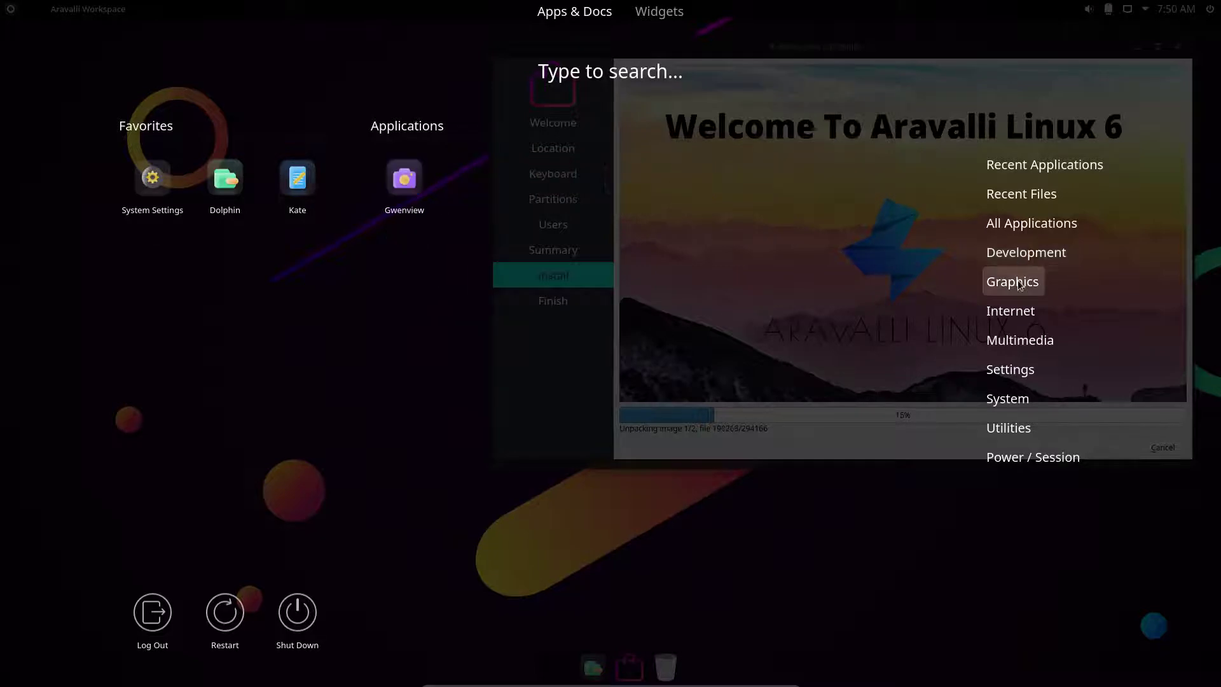
mouse_move(1024, 316)
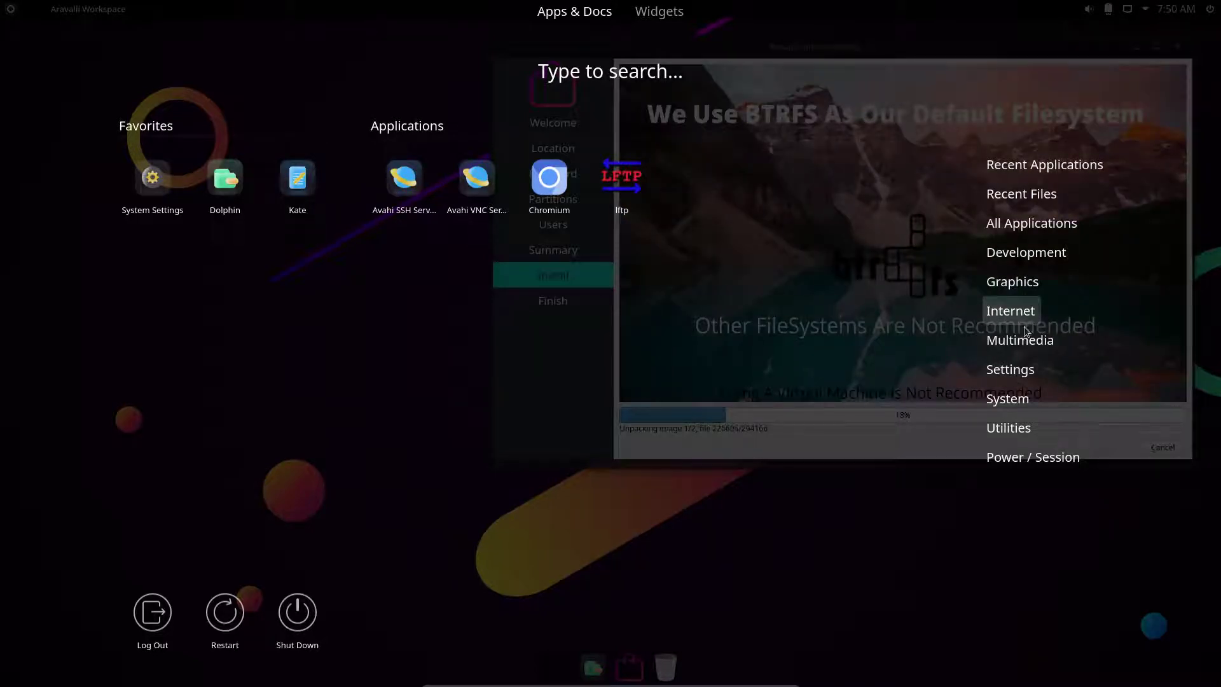
mouse_move(1024, 344)
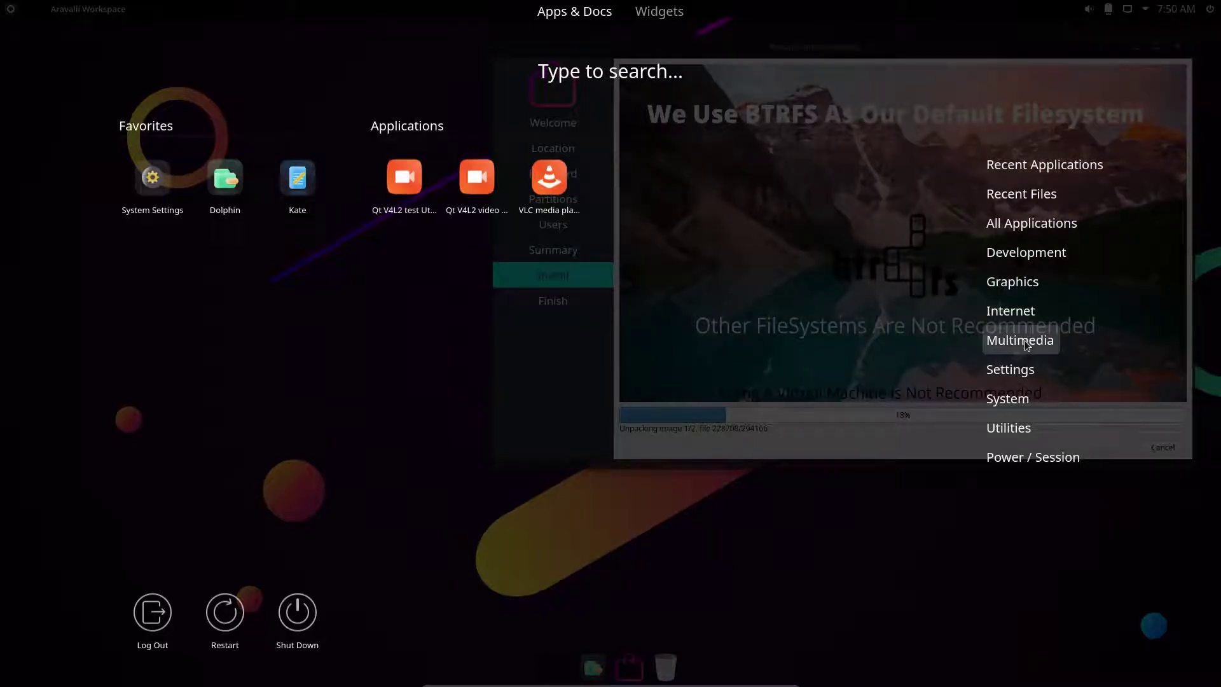
mouse_move(1023, 368)
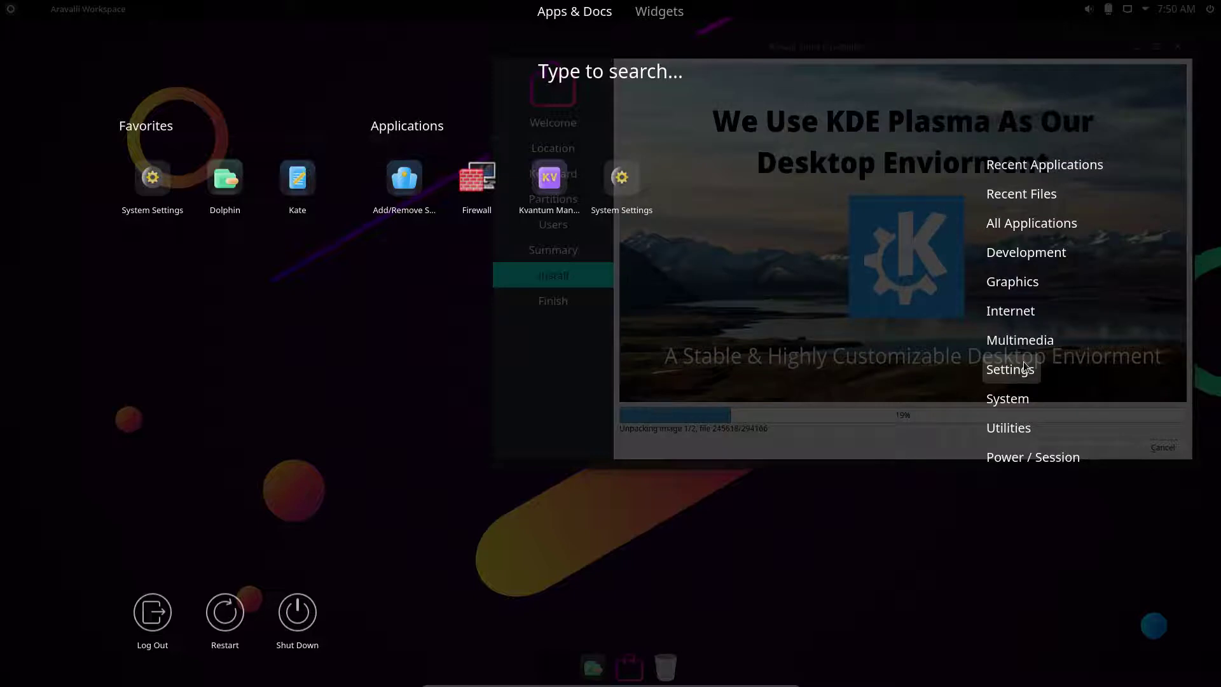
mouse_move(1016, 402)
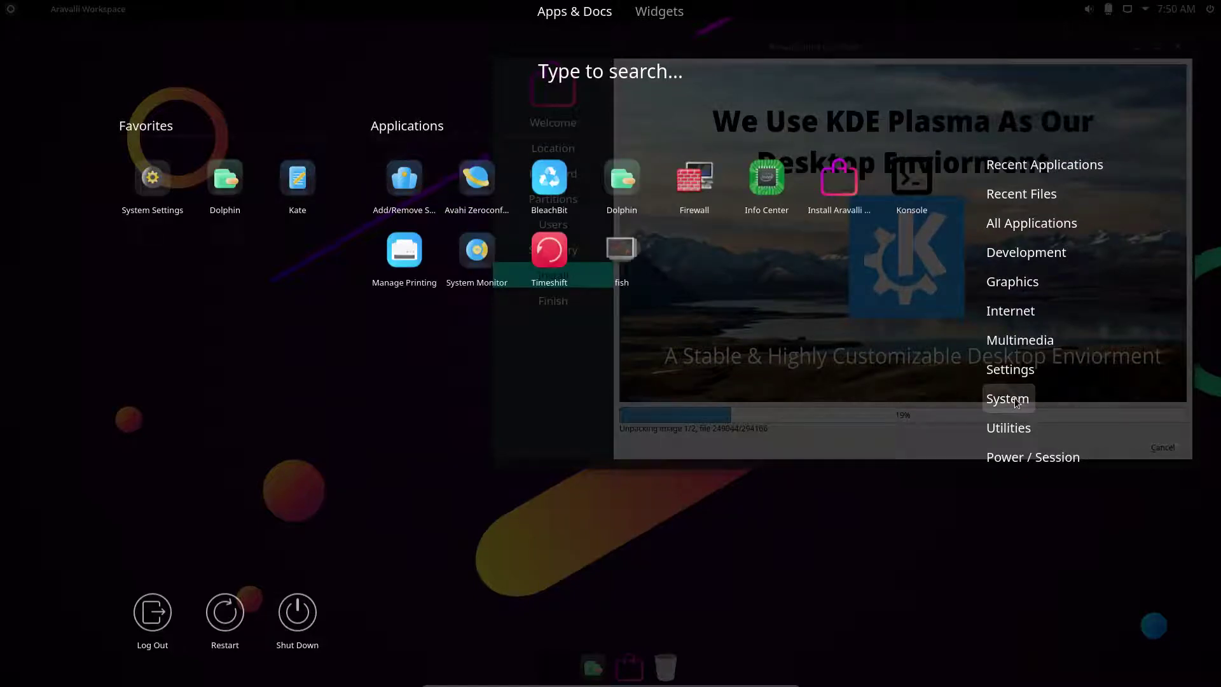
In Konsole, list qt5 package completions for 'sudo pacman -R qt5-', then cancel and close Konsole.
left_click(473, 551)
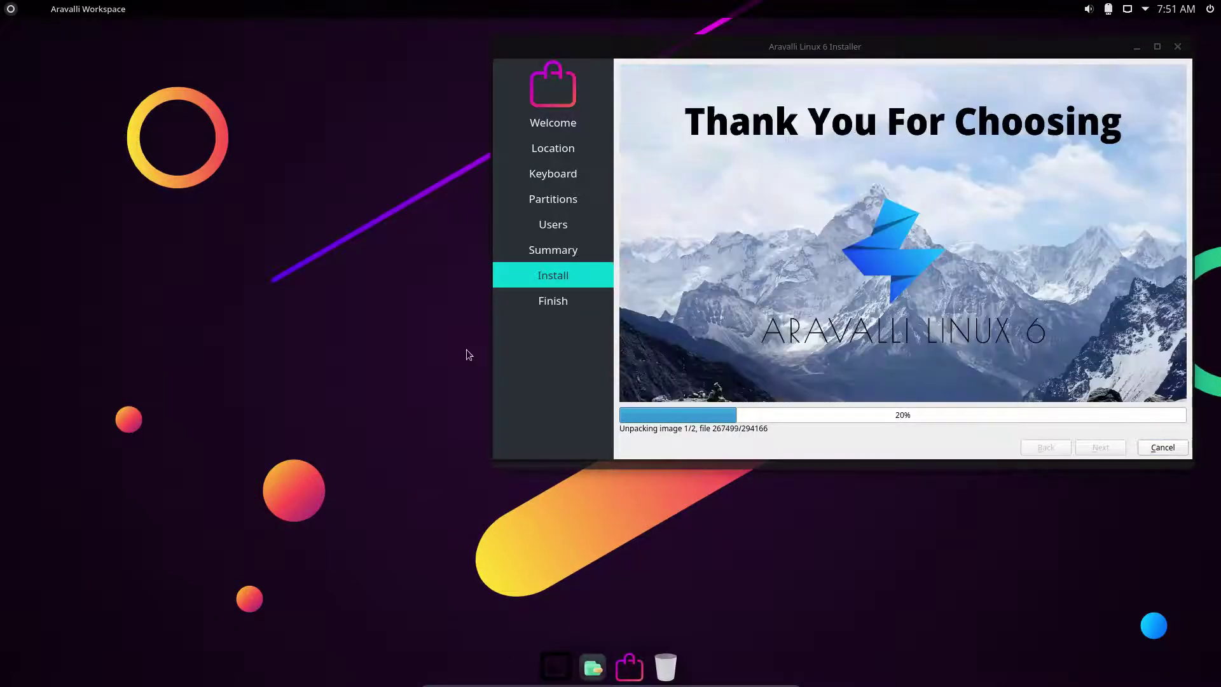
left_click(559, 663)
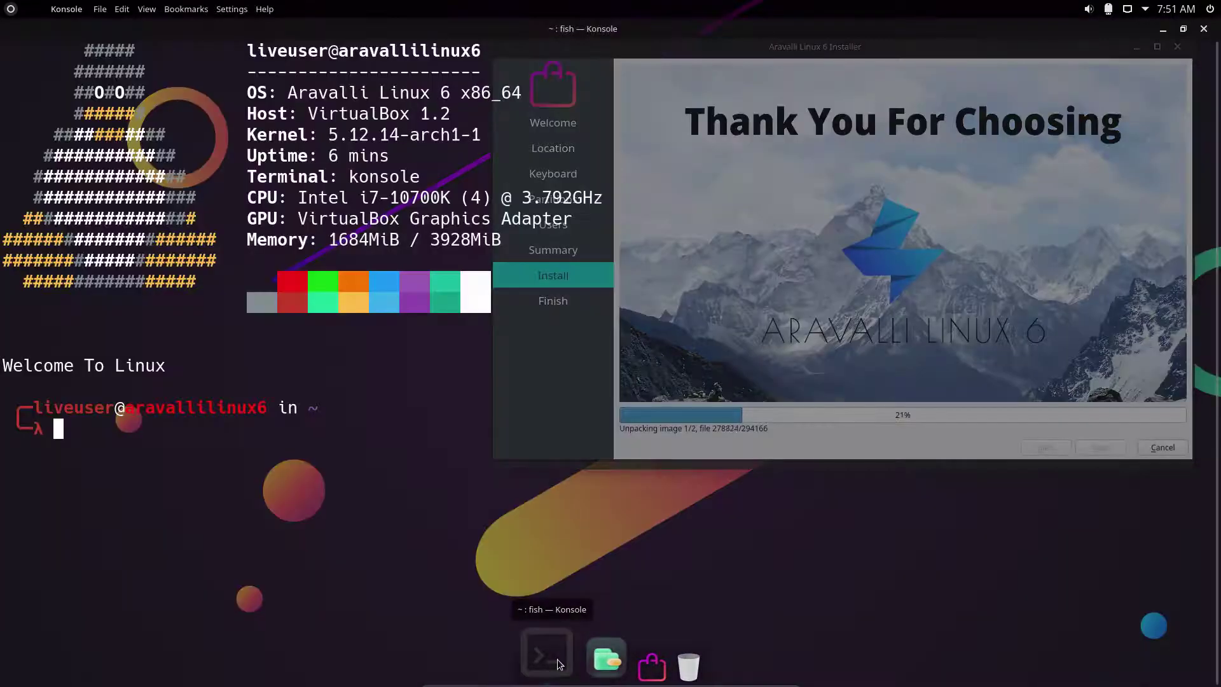
type("sud")
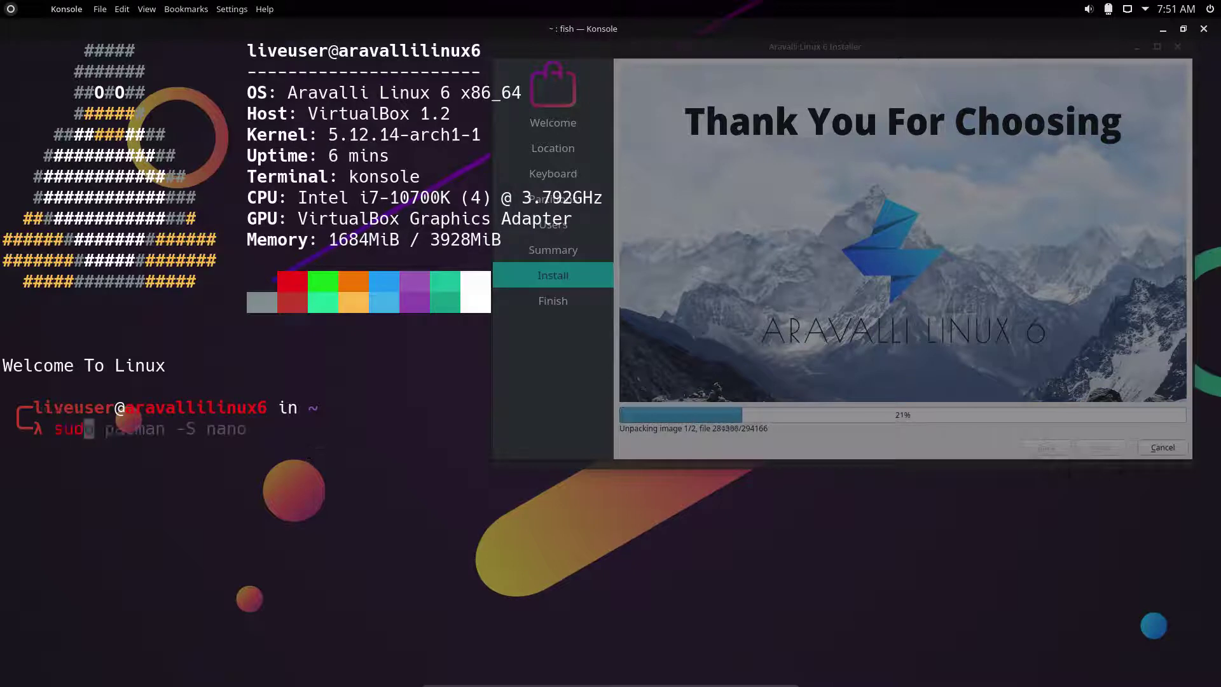
type("o pacman -R")
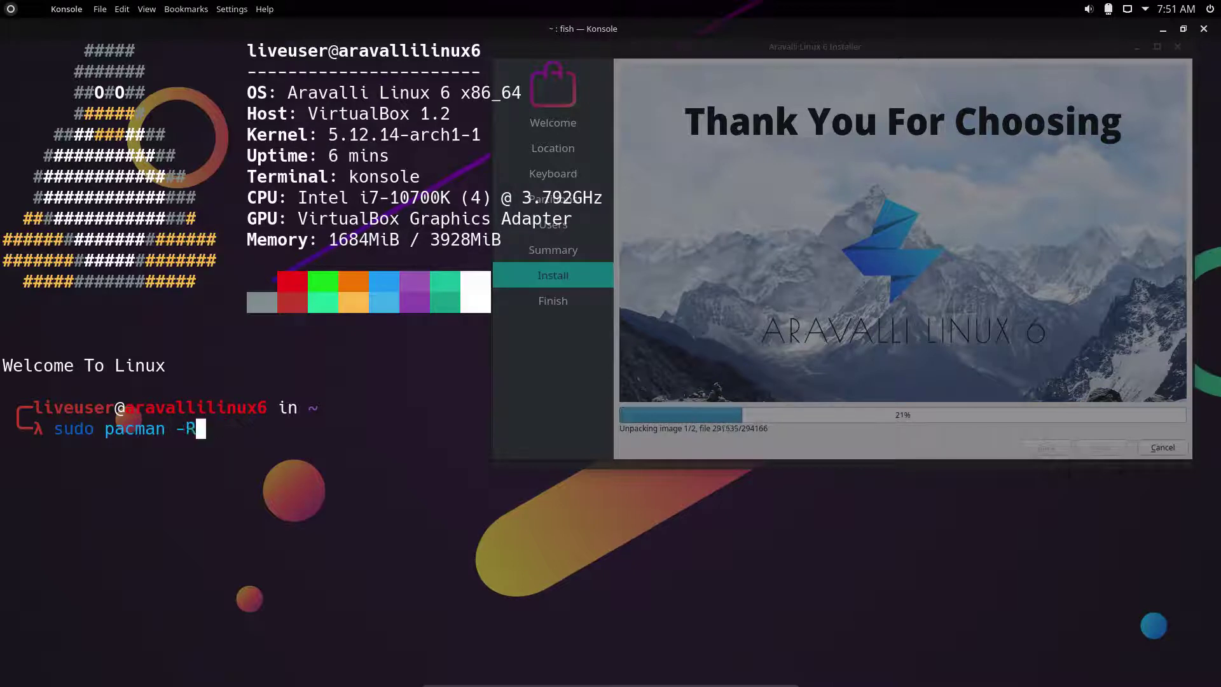
type(" qt5-")
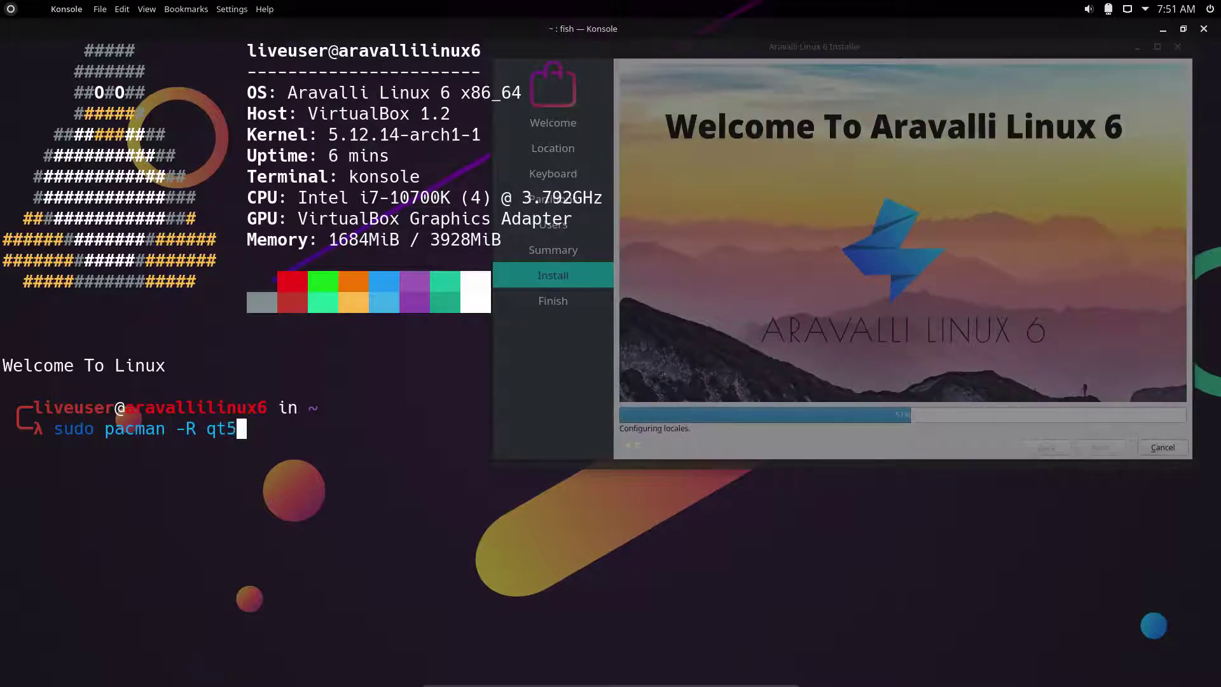
key("Tab")
key("BackSpace")
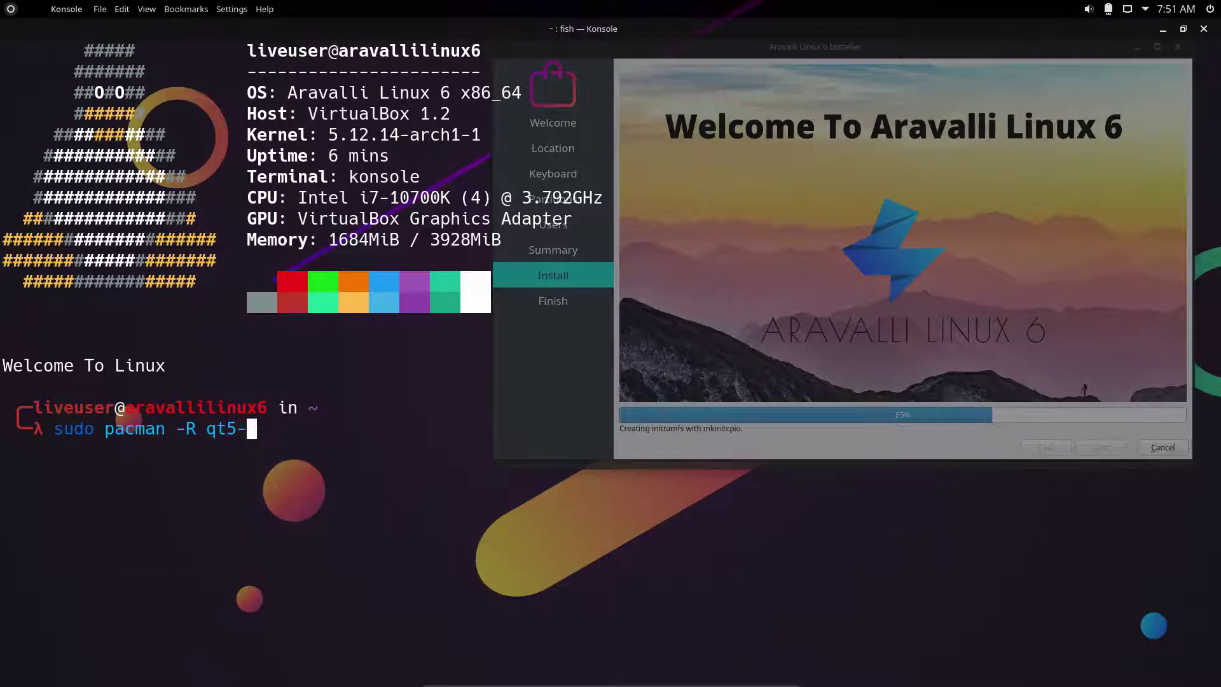
type("c")
key("Tab")
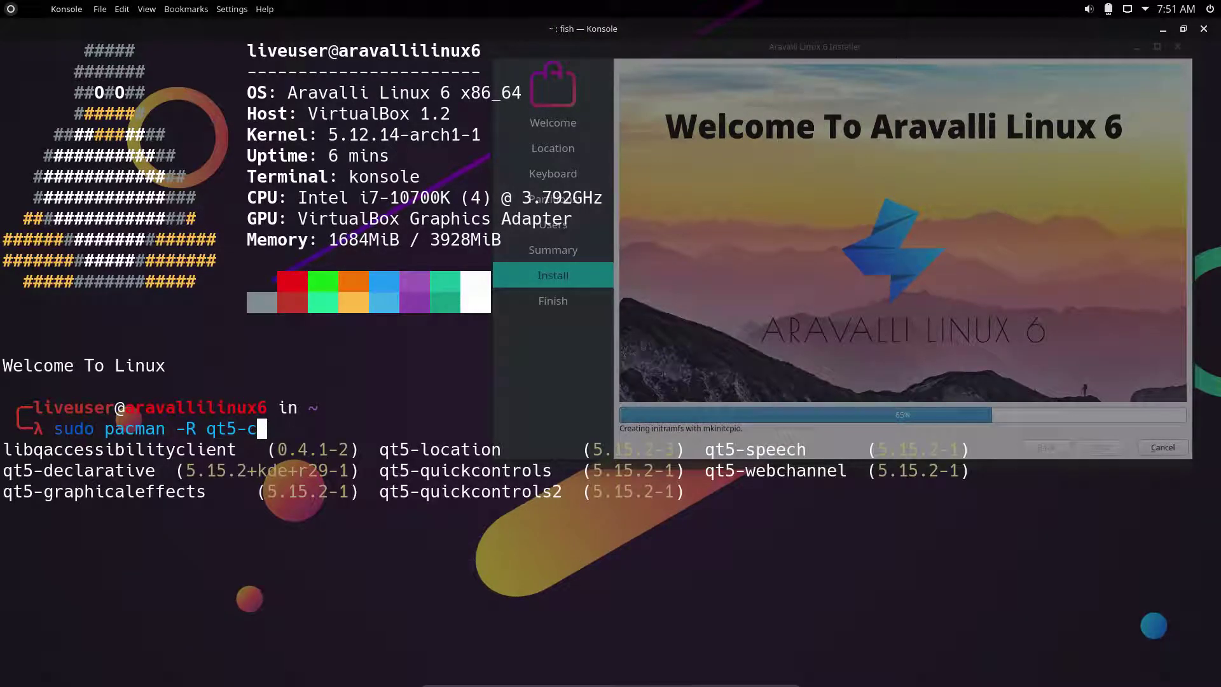
key("ctrl+c")
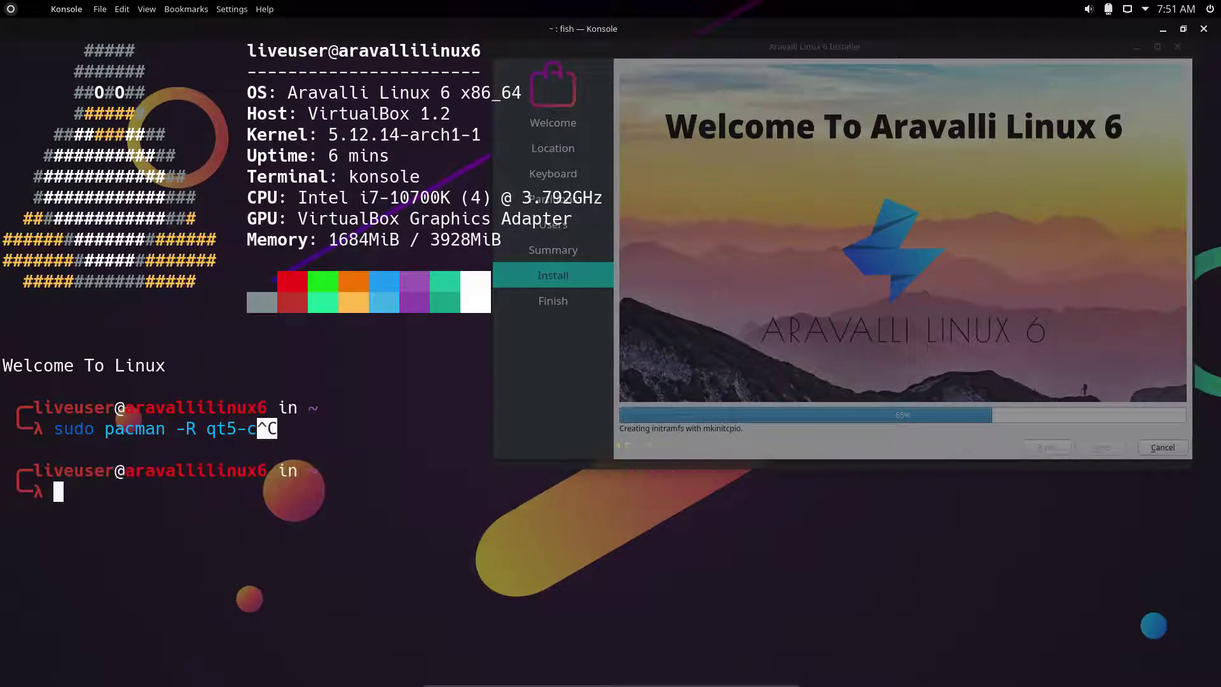
left_click(1203, 28)
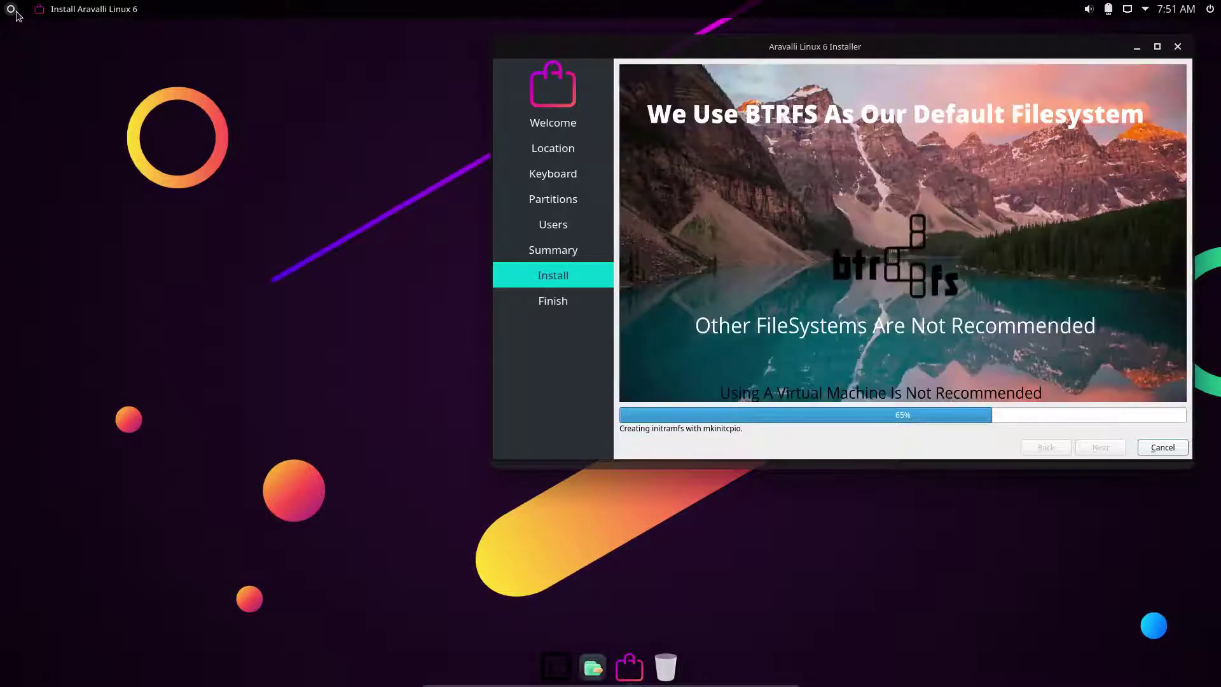
Bring up the full-screen app dashboard and dismiss it again.
left_click(16, 11)
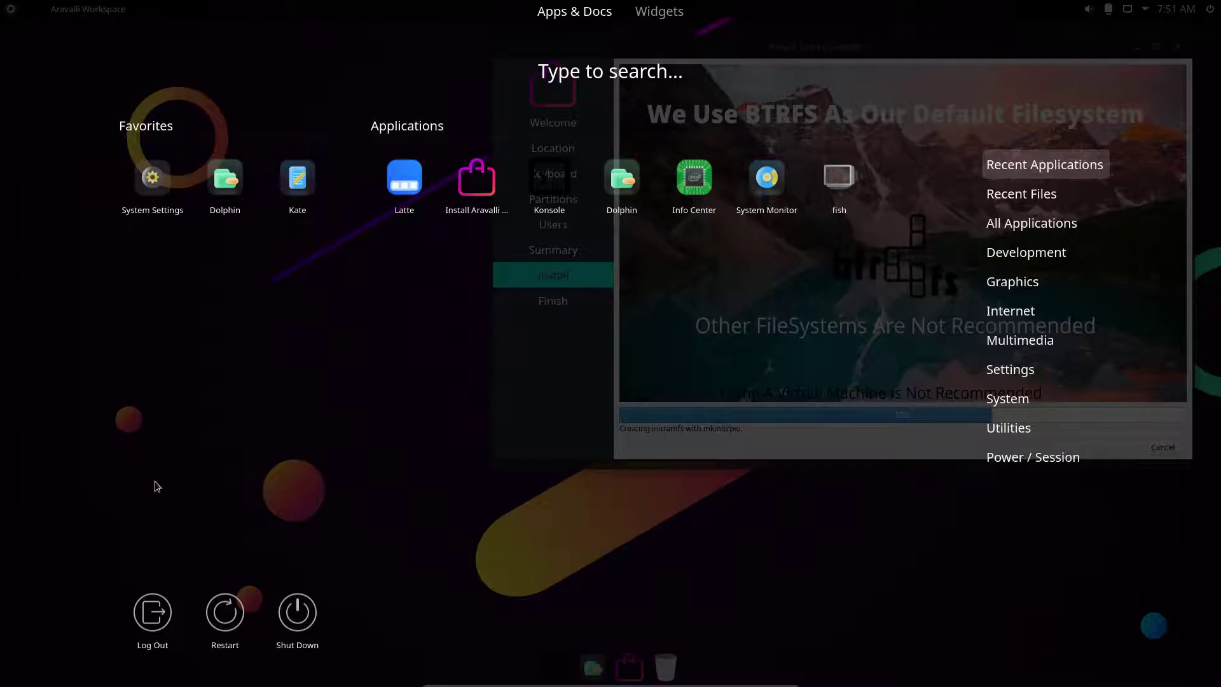
mouse_move(1028, 236)
left_click(90, 42)
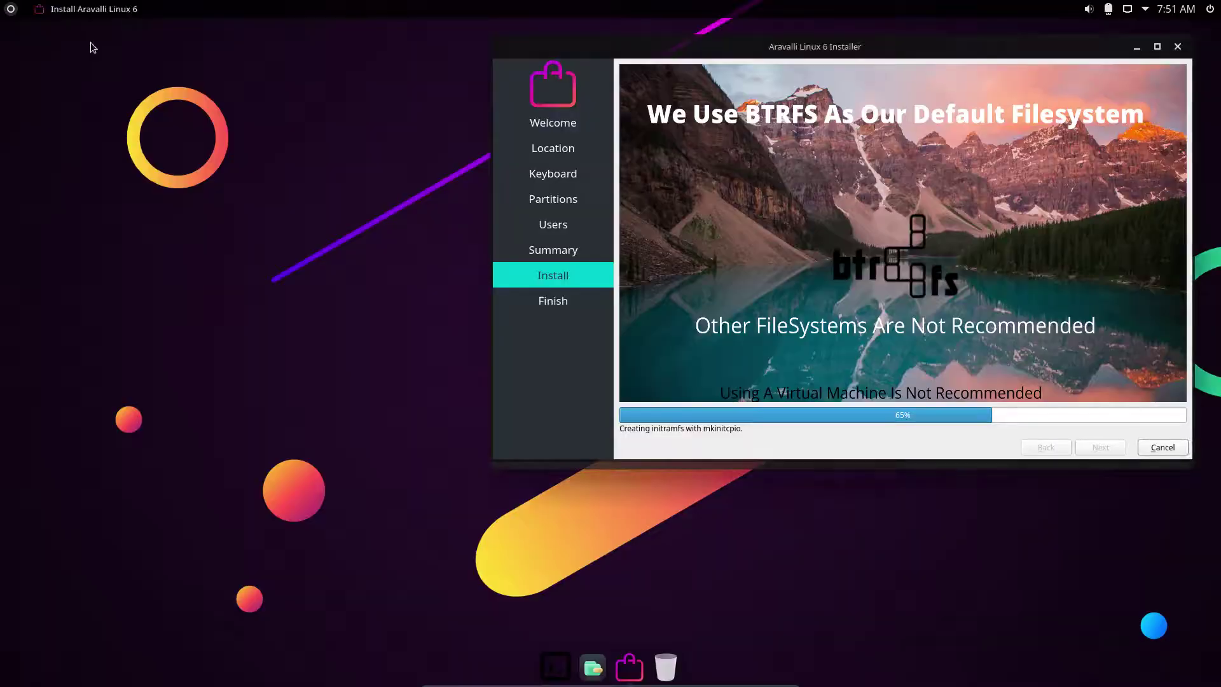
Swap the launcher for the Application Launcher widget via Show Alternatives, then preview its menu.
right_click(12, 9)
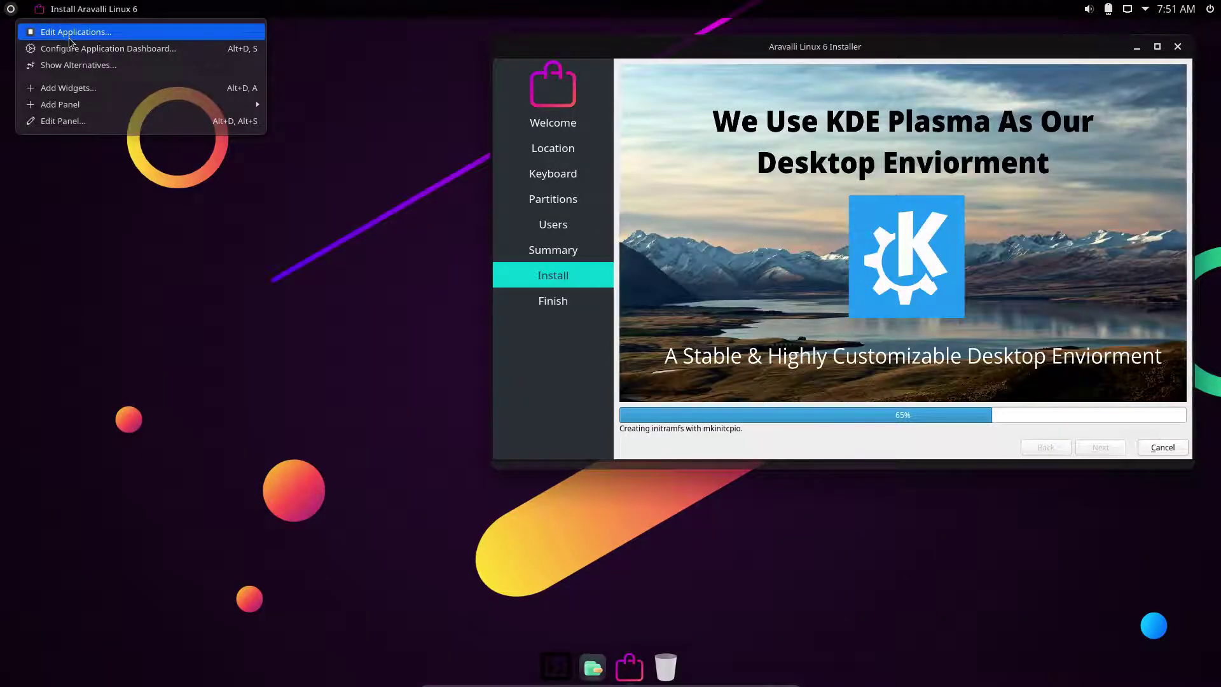
left_click(87, 66)
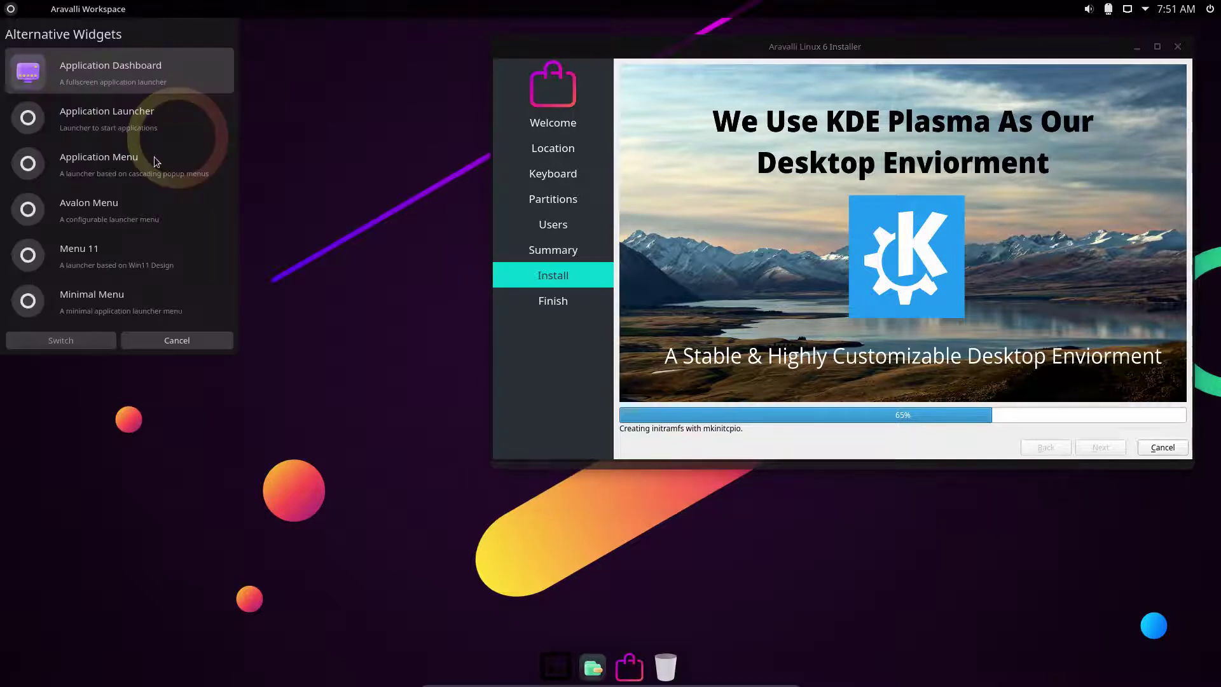
left_click(105, 127)
left_click(93, 341)
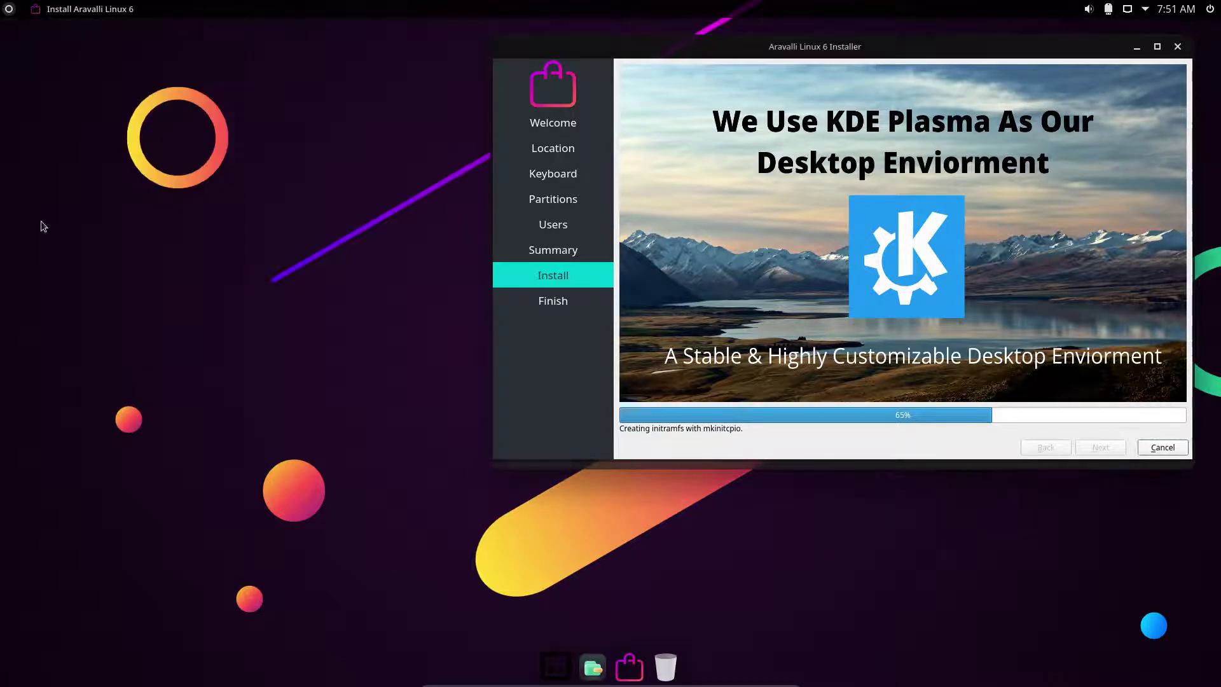
left_click(3, 12)
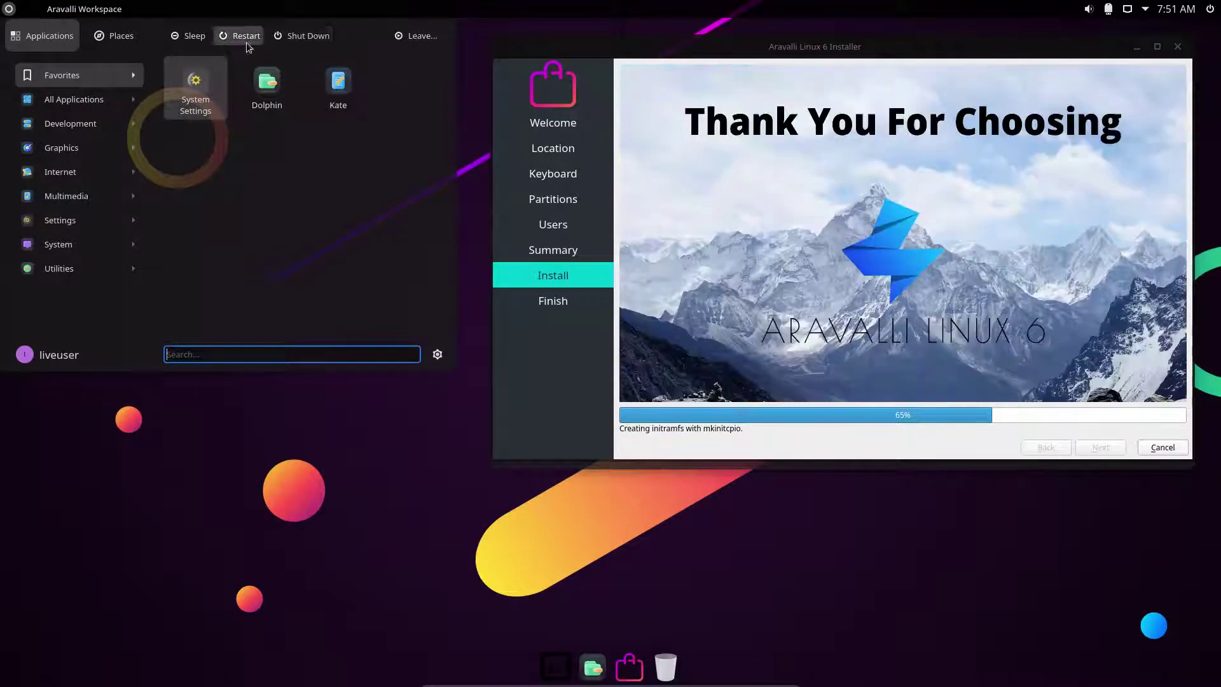
key("Escape")
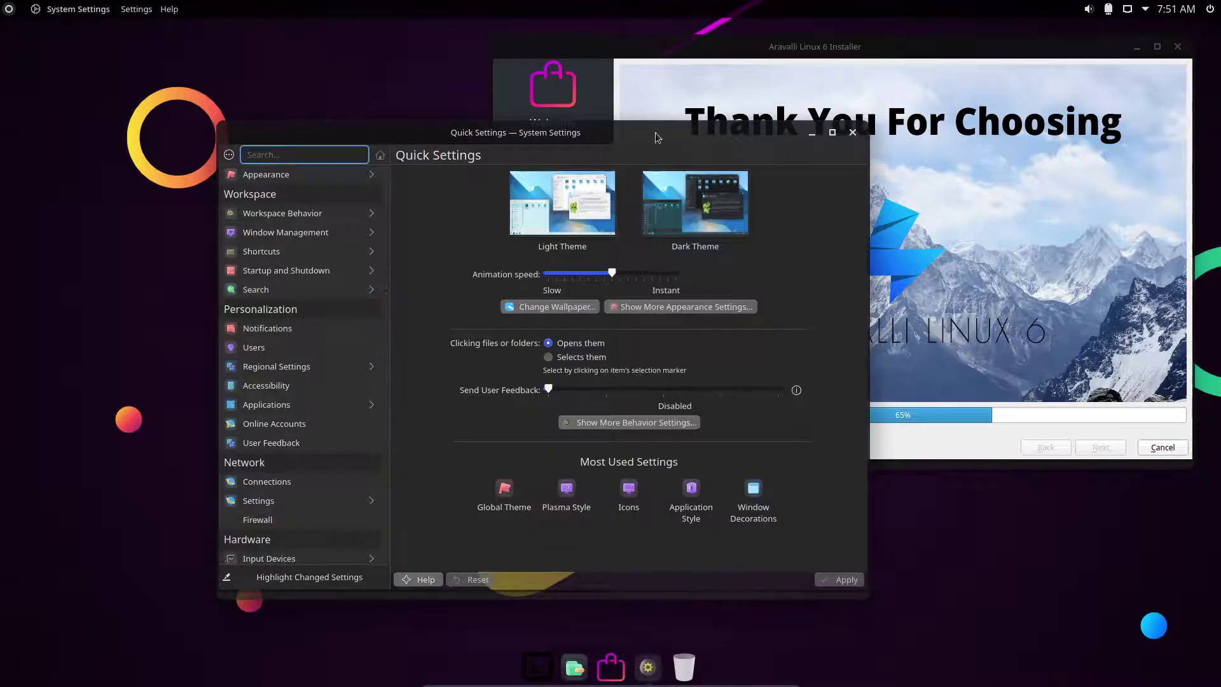
Maximize System Settings and show the Appearance › Global Theme page with Orchis-dark current.
double_click(657, 137)
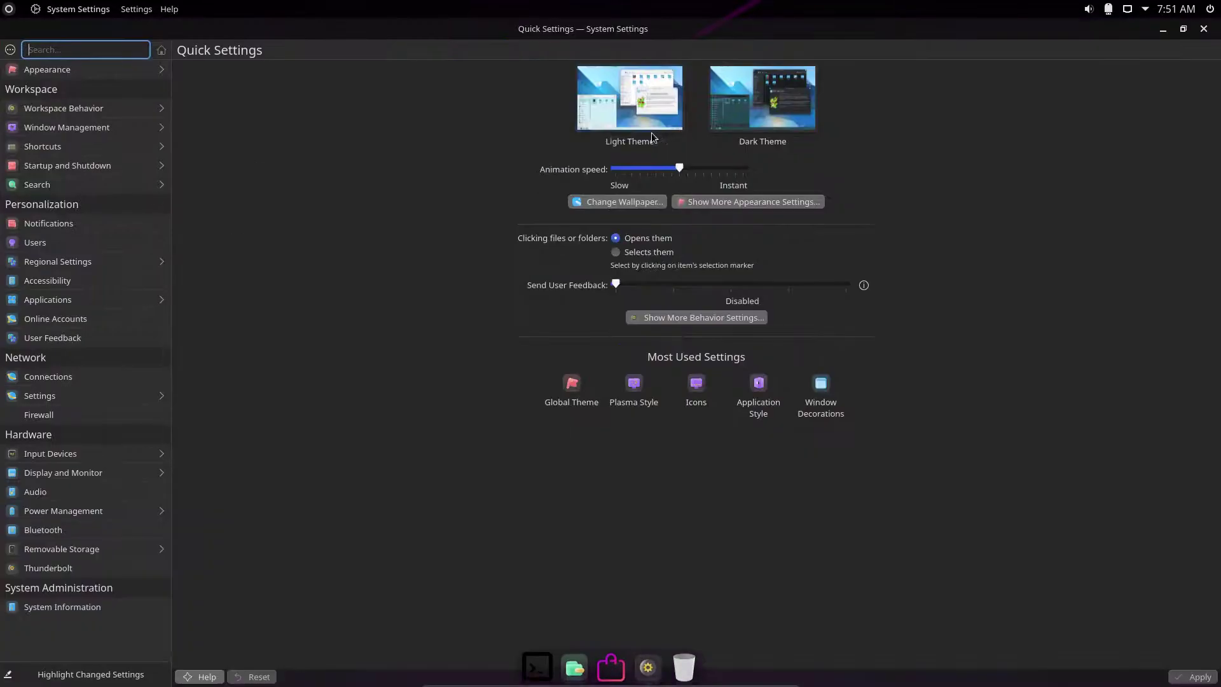
left_click(101, 72)
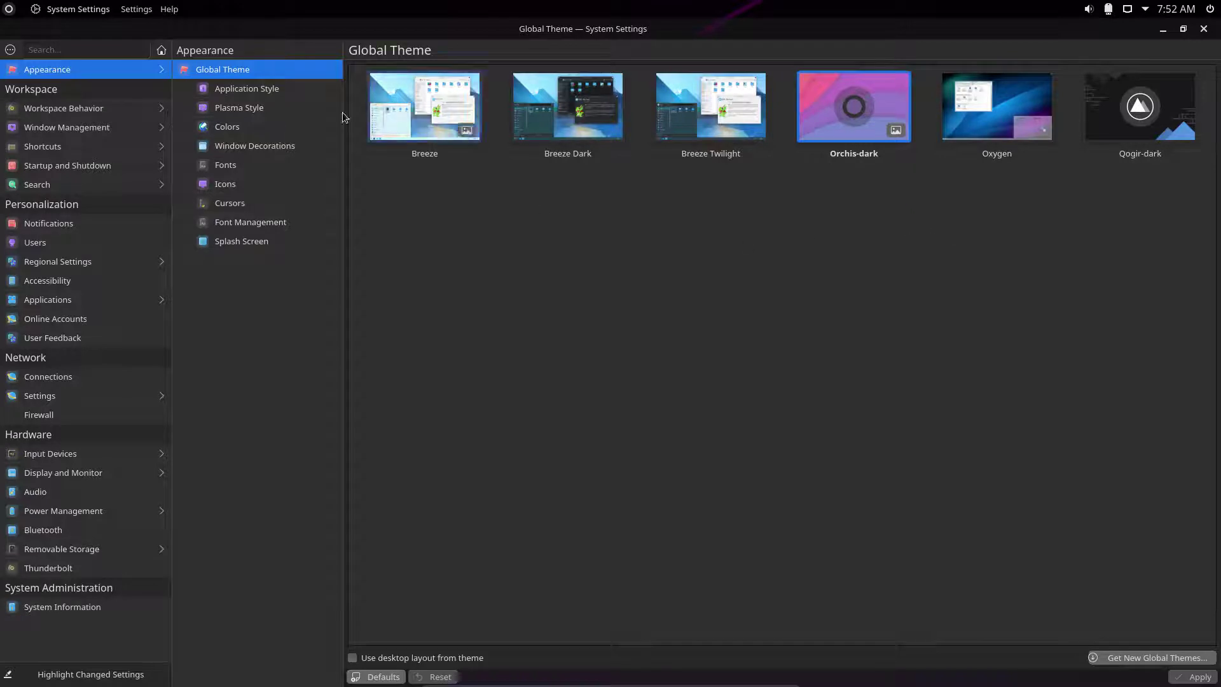
Browse Application Style, Plasma Style, Colors, Window Decorations, Icons and Fonts, ending on Icons.
left_click(278, 95)
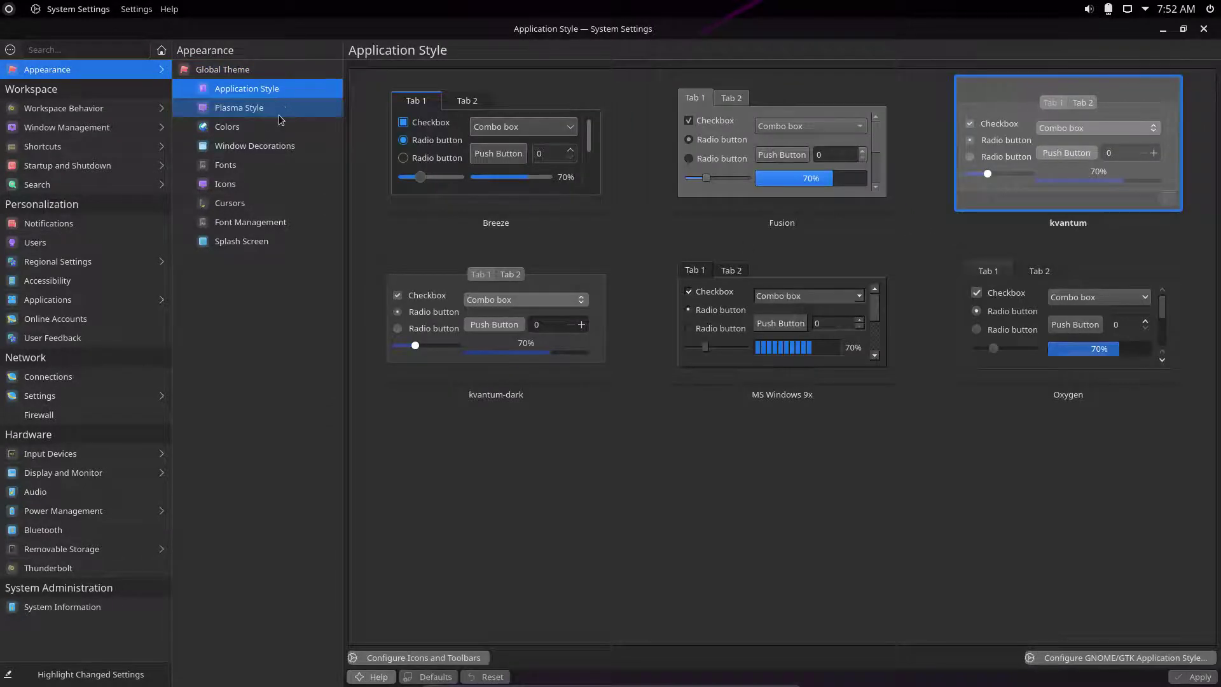
left_click(280, 114)
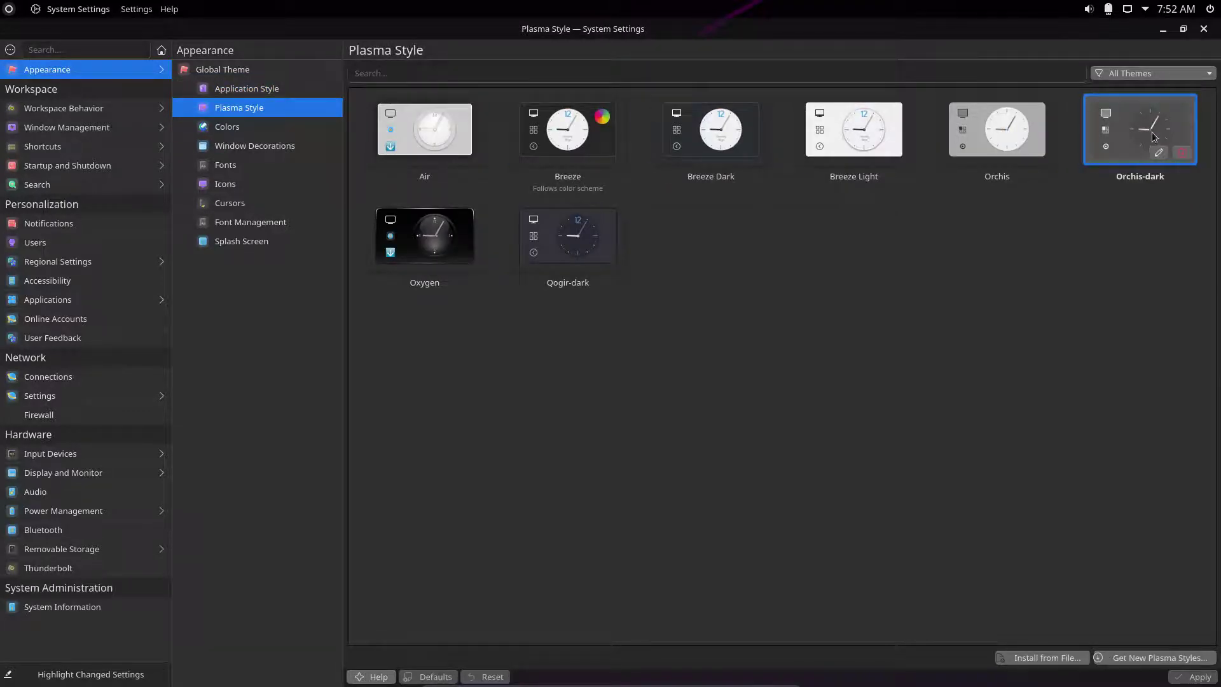
left_click(251, 128)
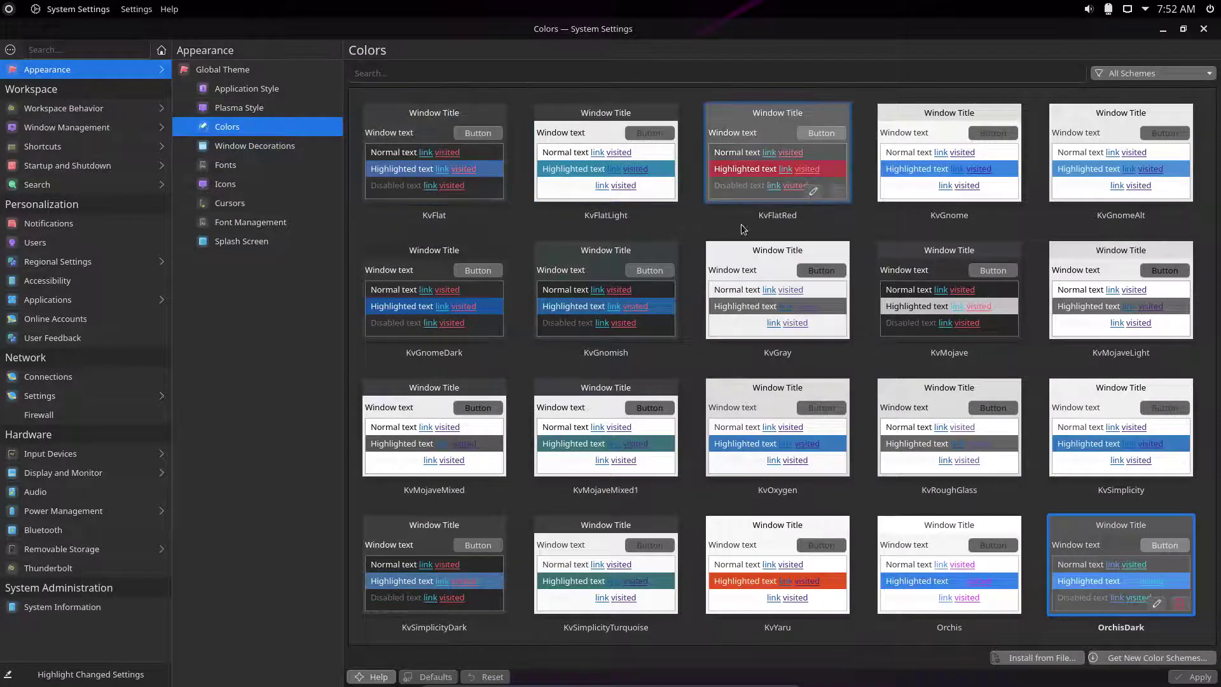
left_click(253, 146)
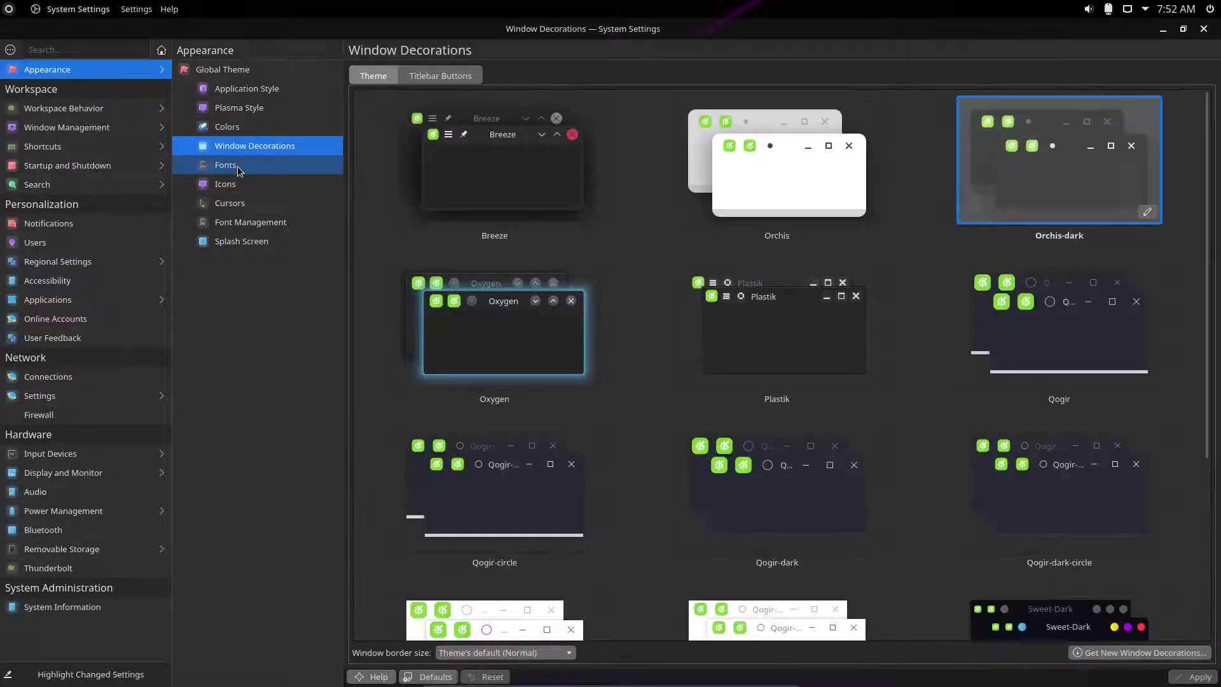
left_click(245, 183)
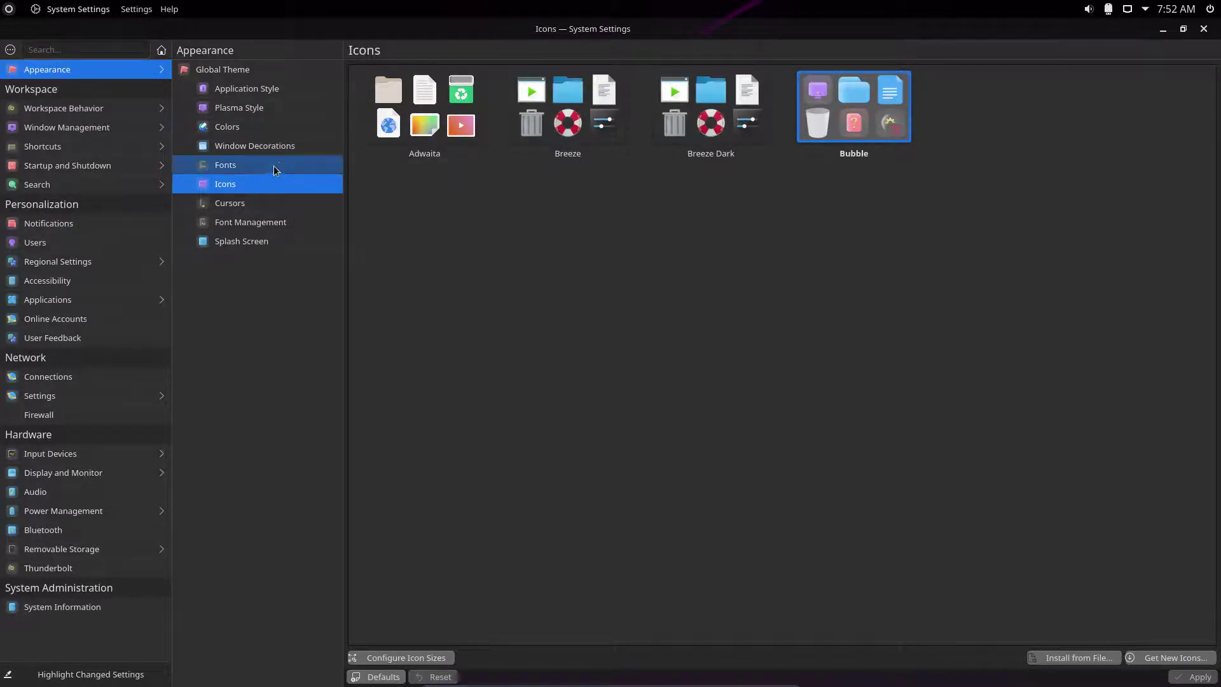
left_click(273, 165)
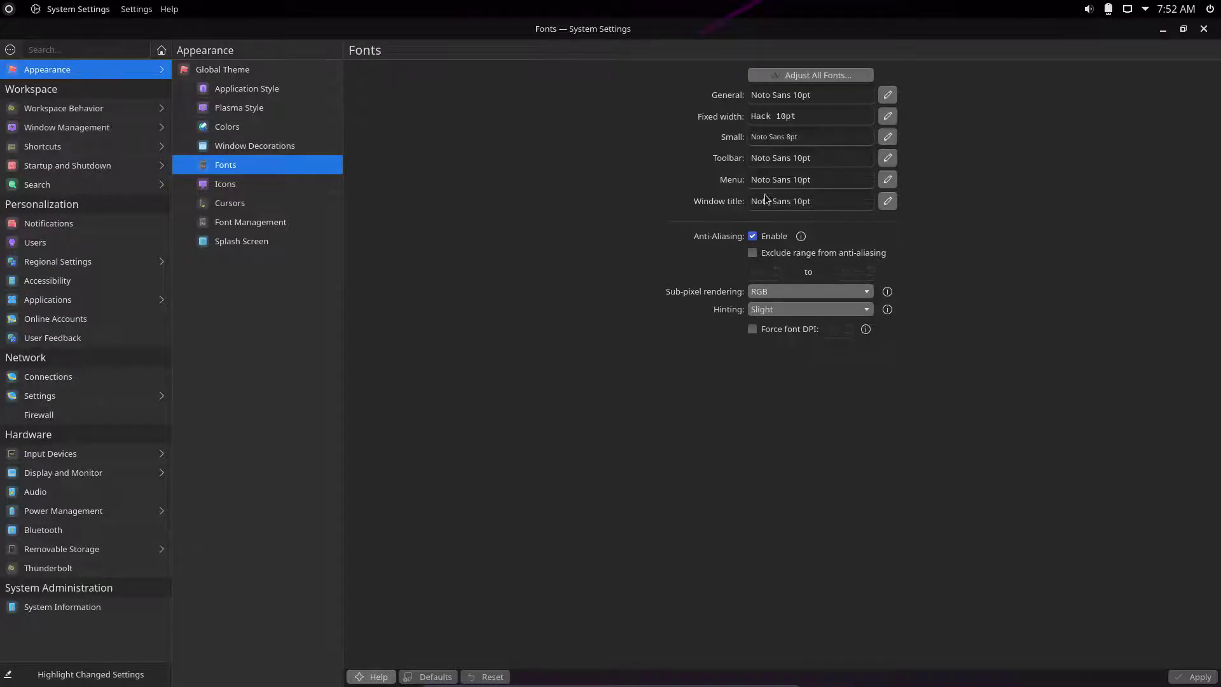
left_click(242, 185)
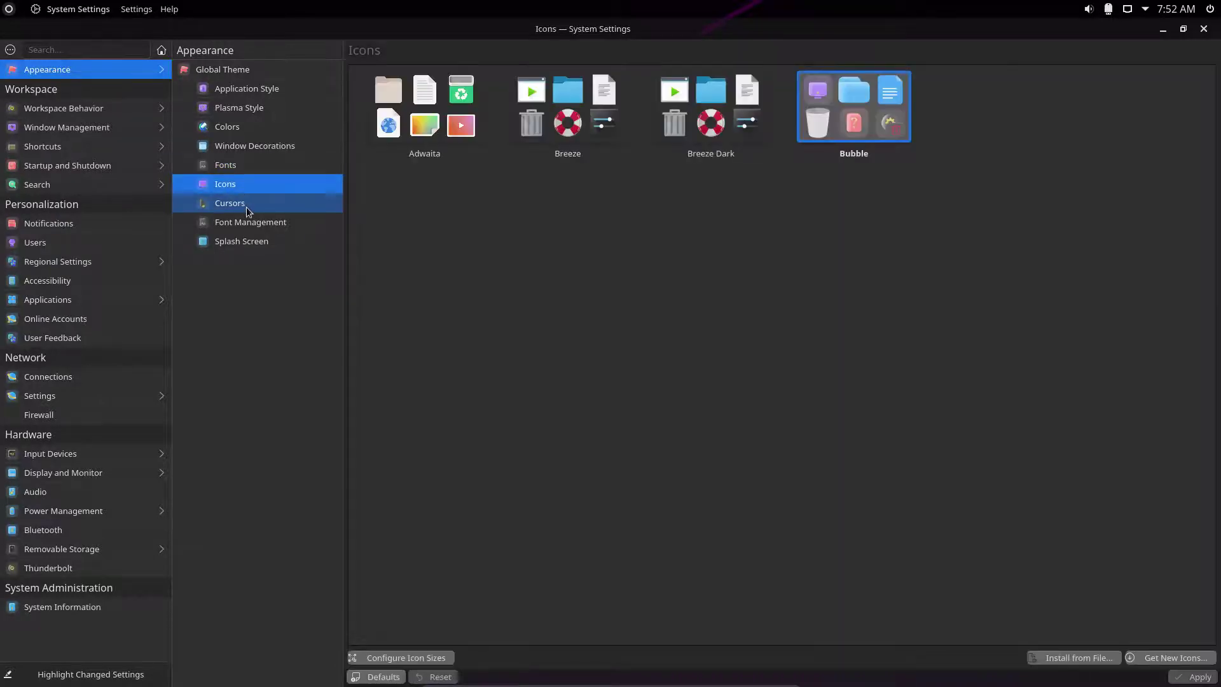
Apply the Vimix Cursors theme, then view Font Management's 230 installed fonts.
left_click(296, 207)
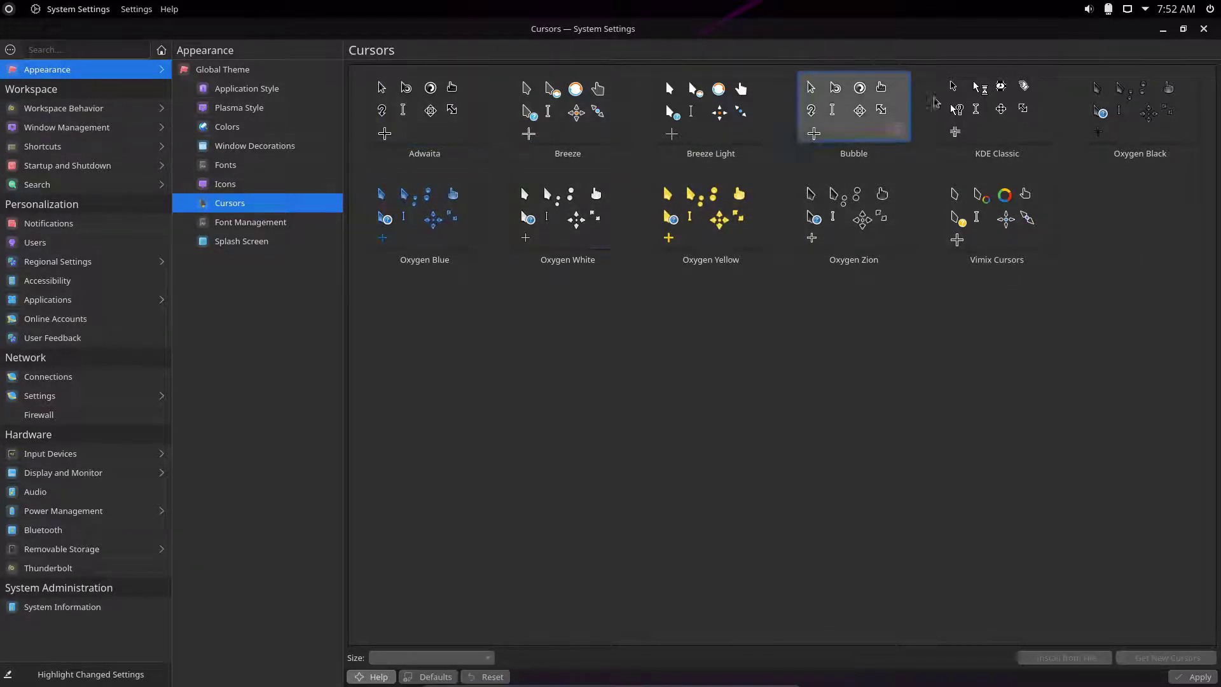
left_click(1022, 205)
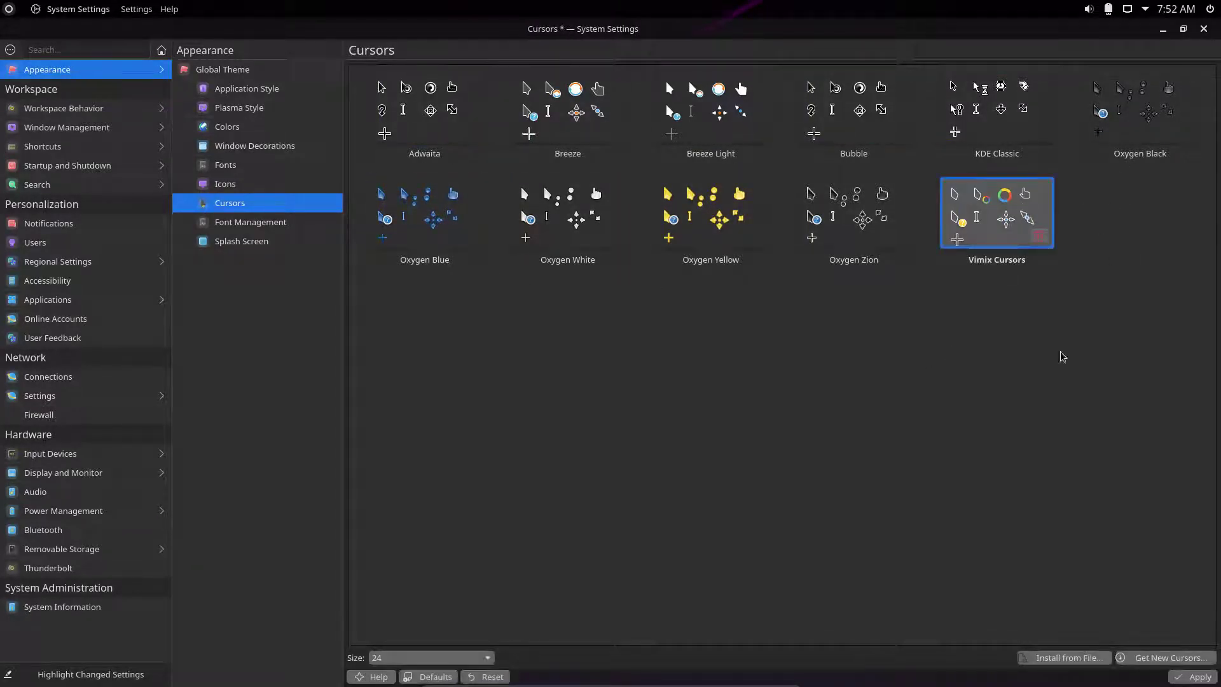
left_click(1194, 677)
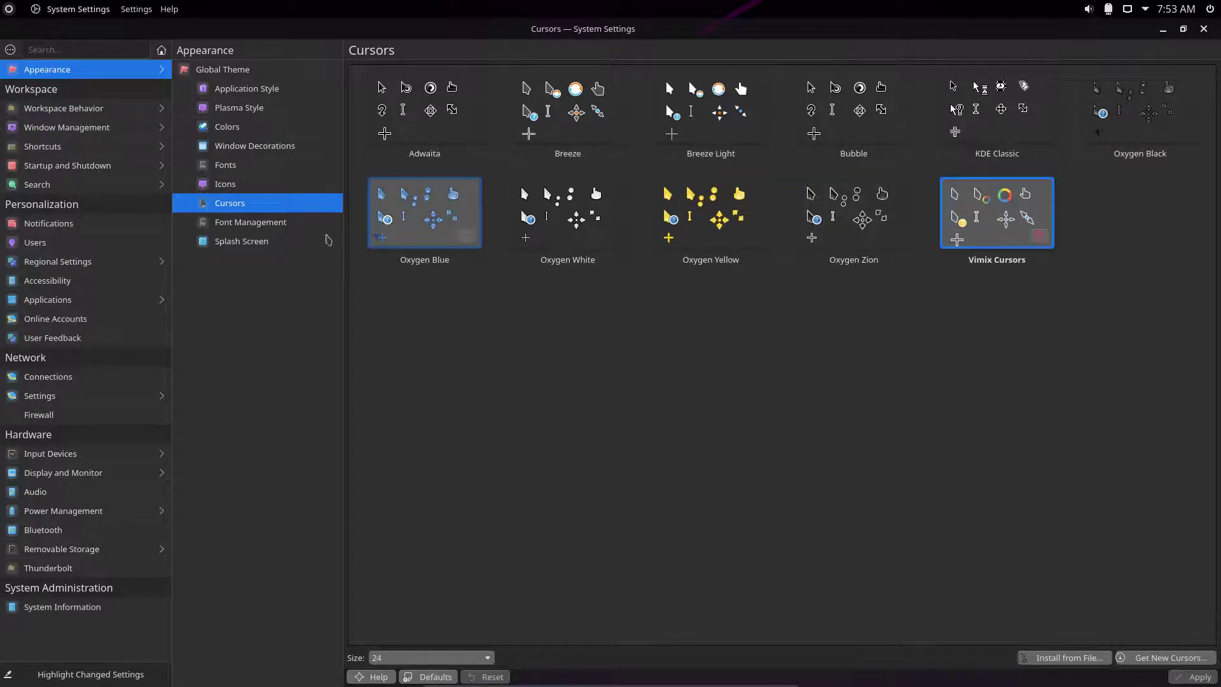
left_click(273, 224)
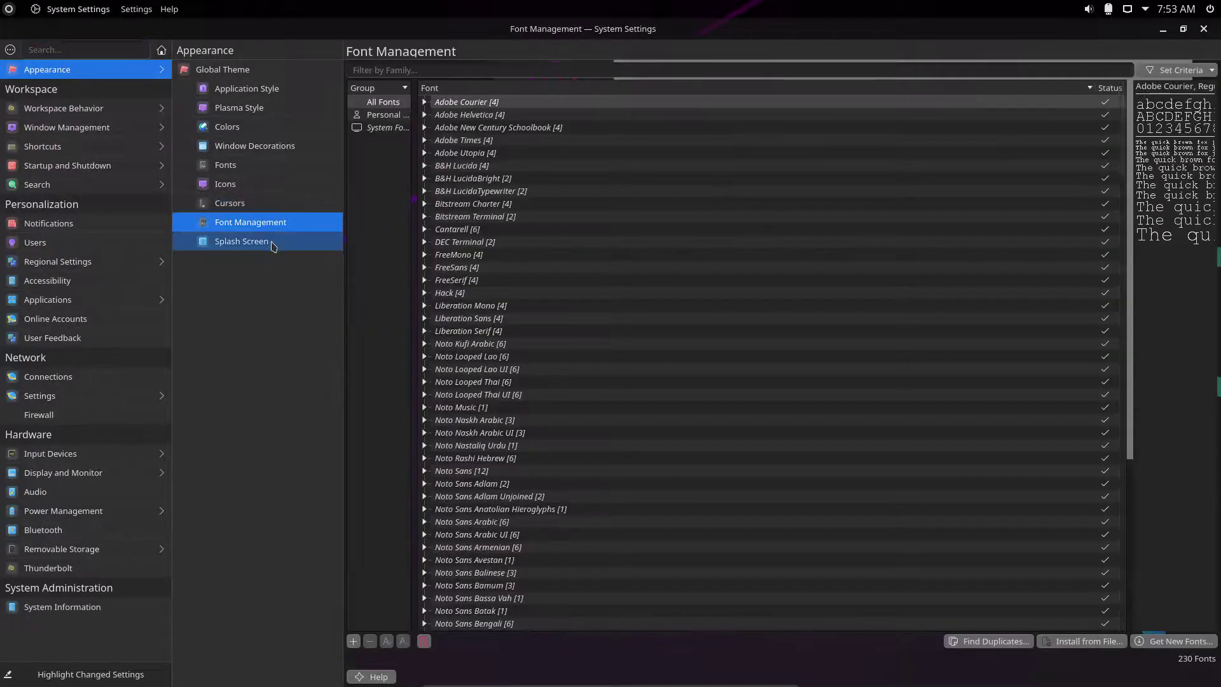
Review the Splash Screen themes, then close System Settings to reveal the installer's Finish page.
left_click(272, 244)
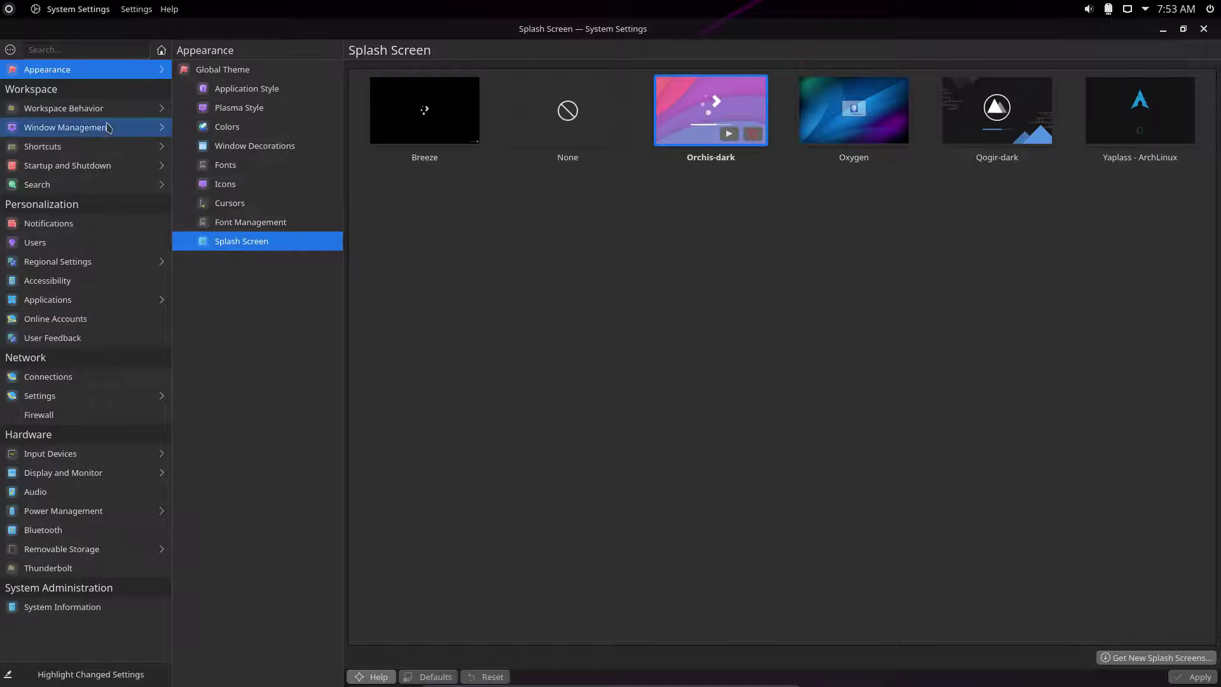
mouse_move(112, 114)
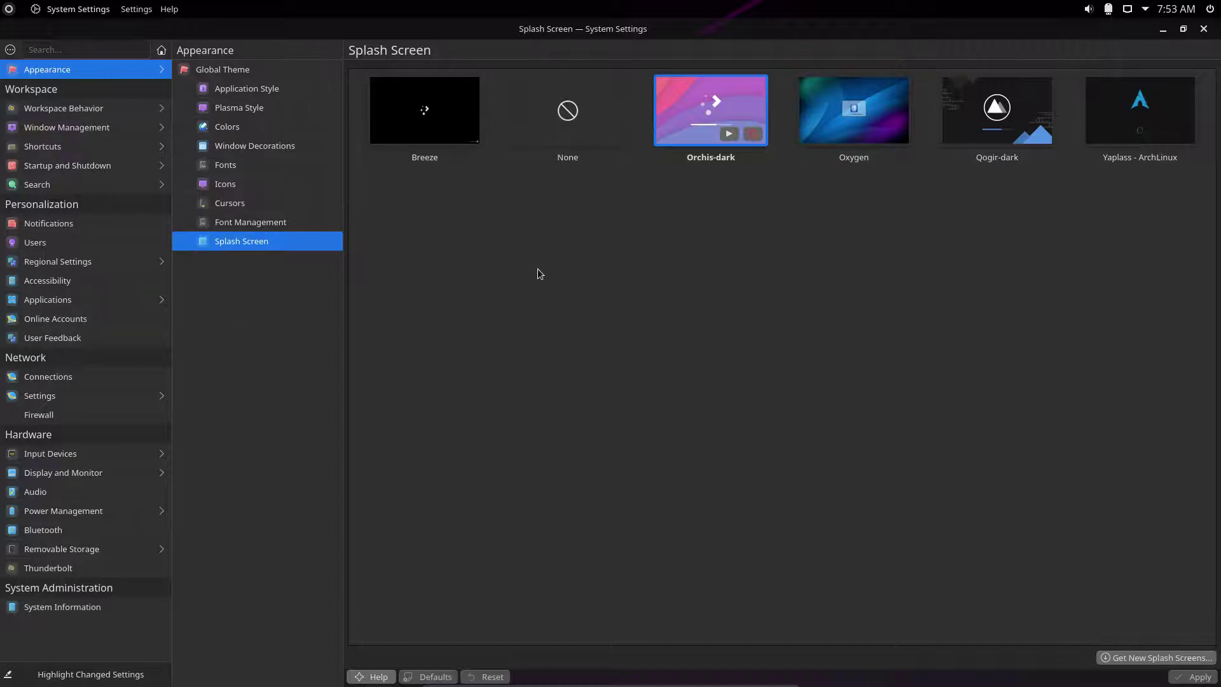
left_click(1203, 29)
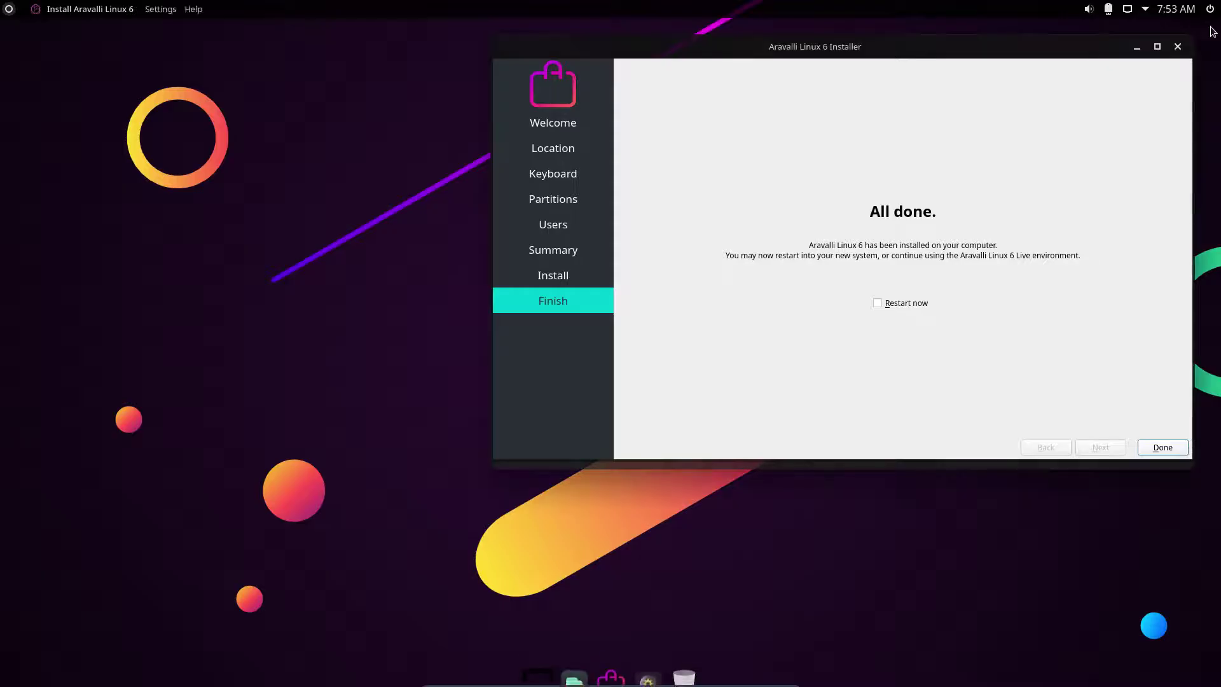
Tick Restart now and finish the Calamares installer.
left_click(878, 304)
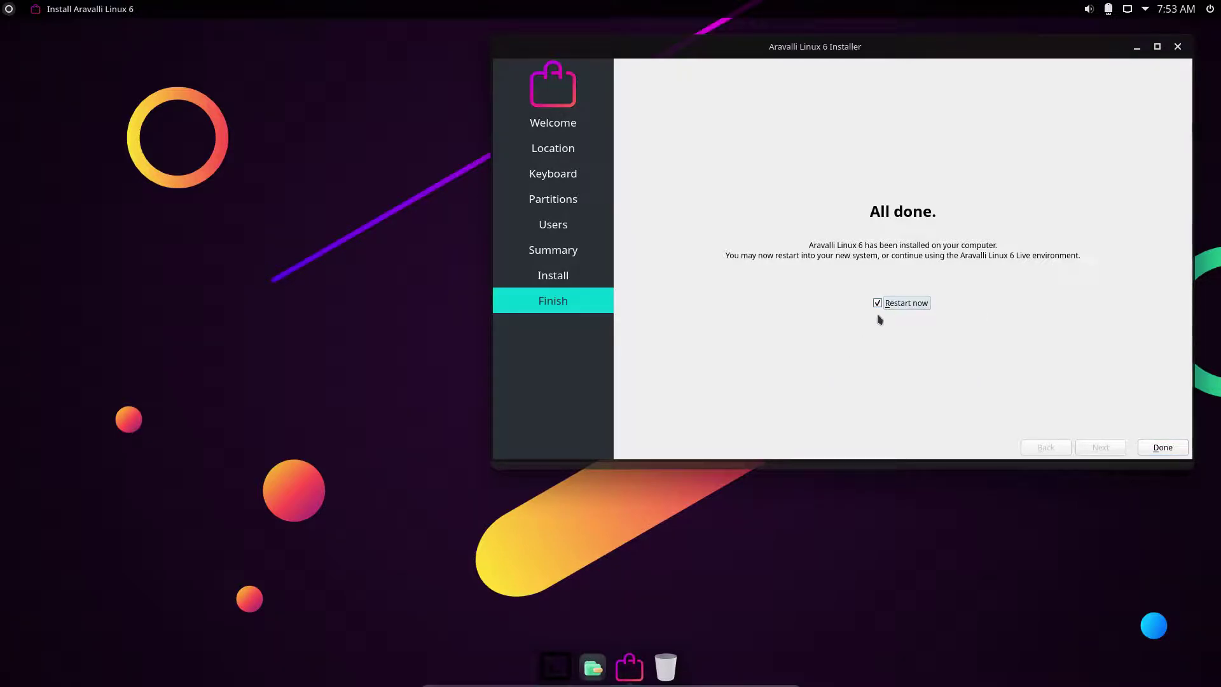
left_click(1152, 449)
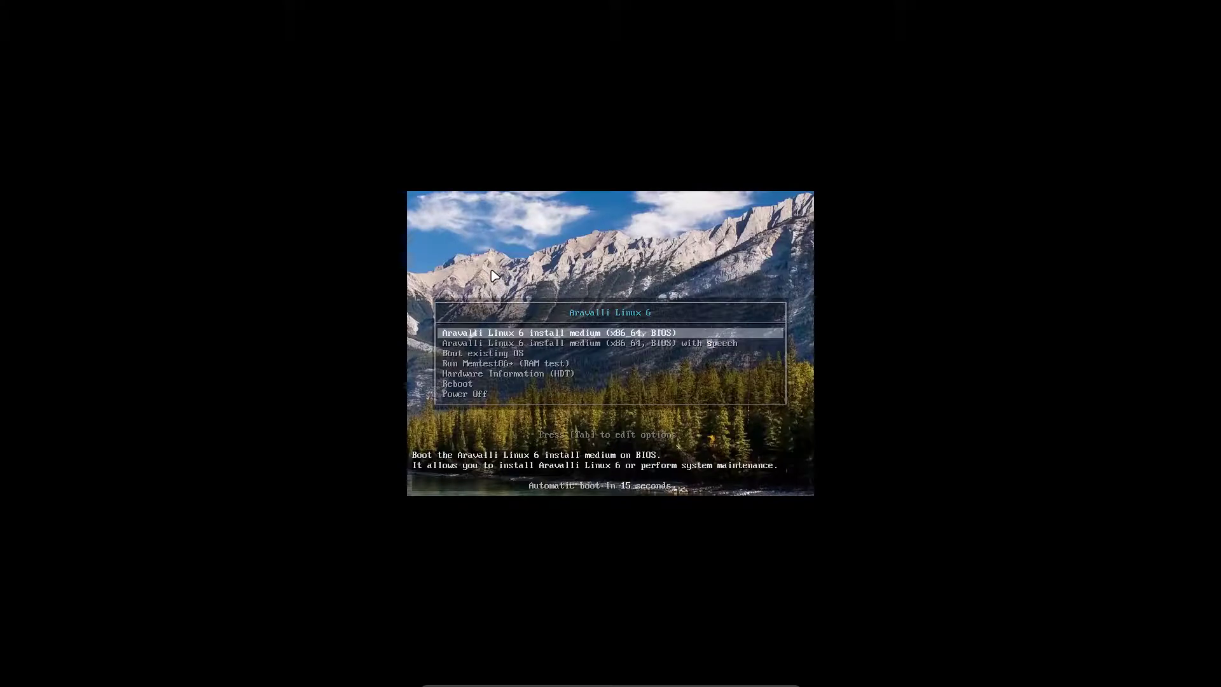
Select Boot existing OS in the live menu, then boot Aravalli 6 Linux from GRUB.
key("Down")
key("Down")
key("Return")
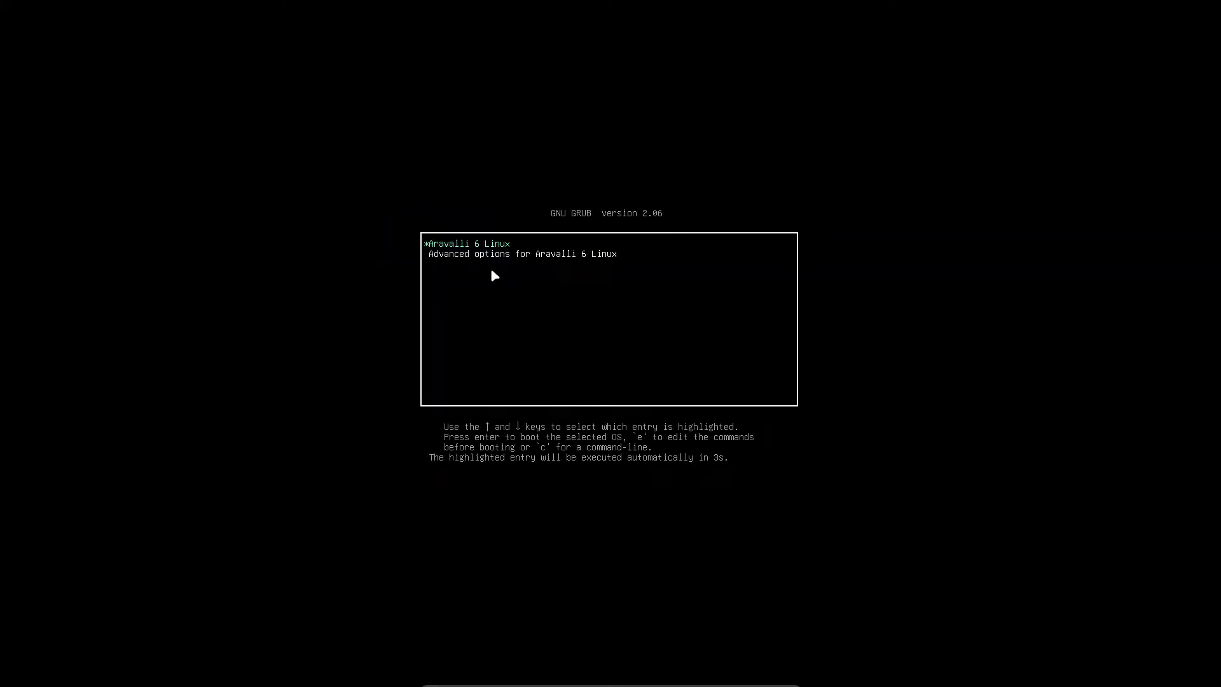
key("Return")
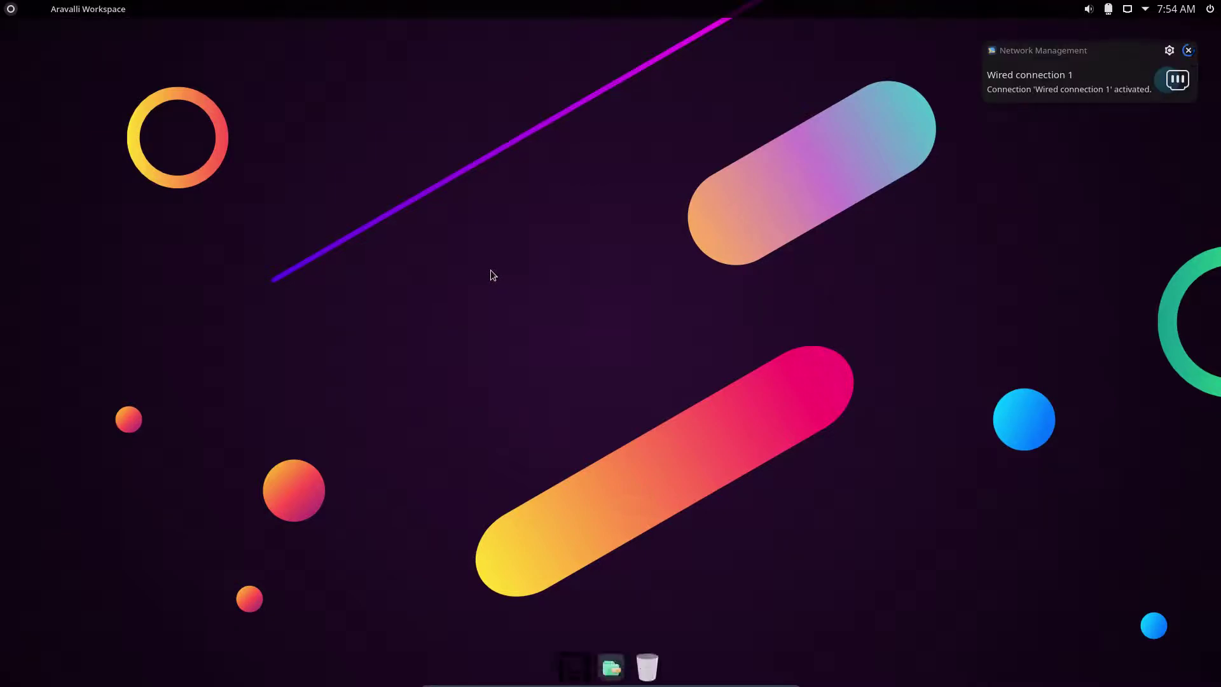
Launch System Settings, open Workspace Behavior › Desktop Effects, and maximize the window.
left_click(5, 10)
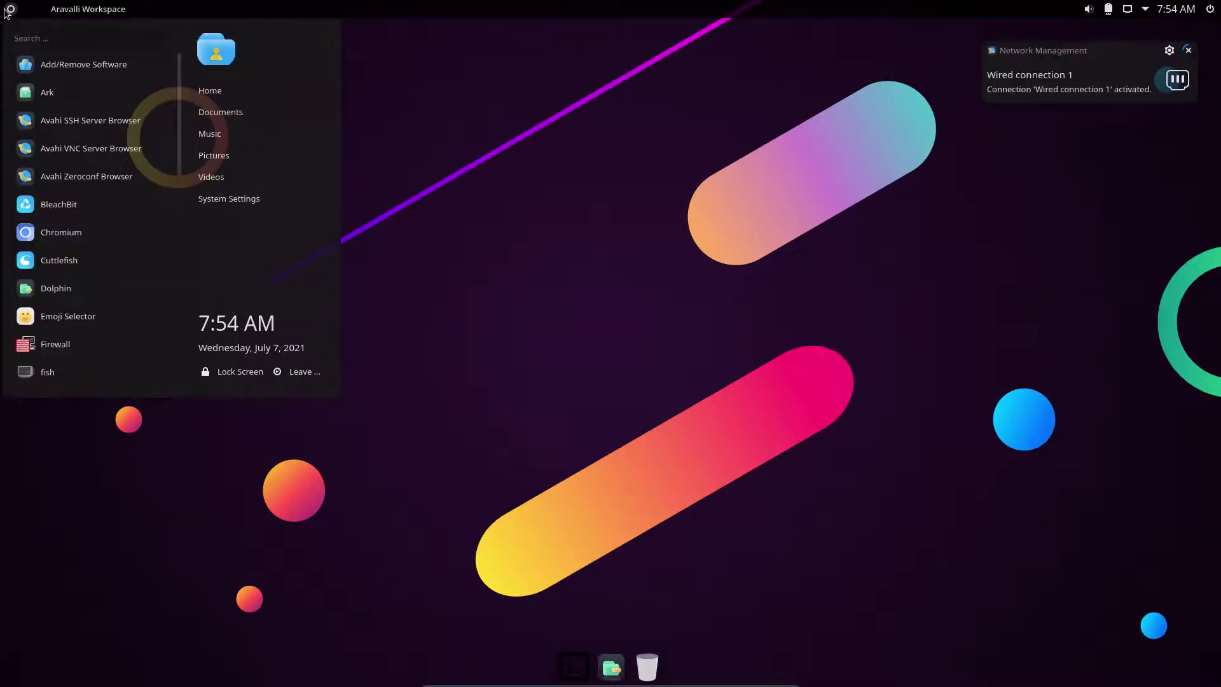
left_click(293, 207)
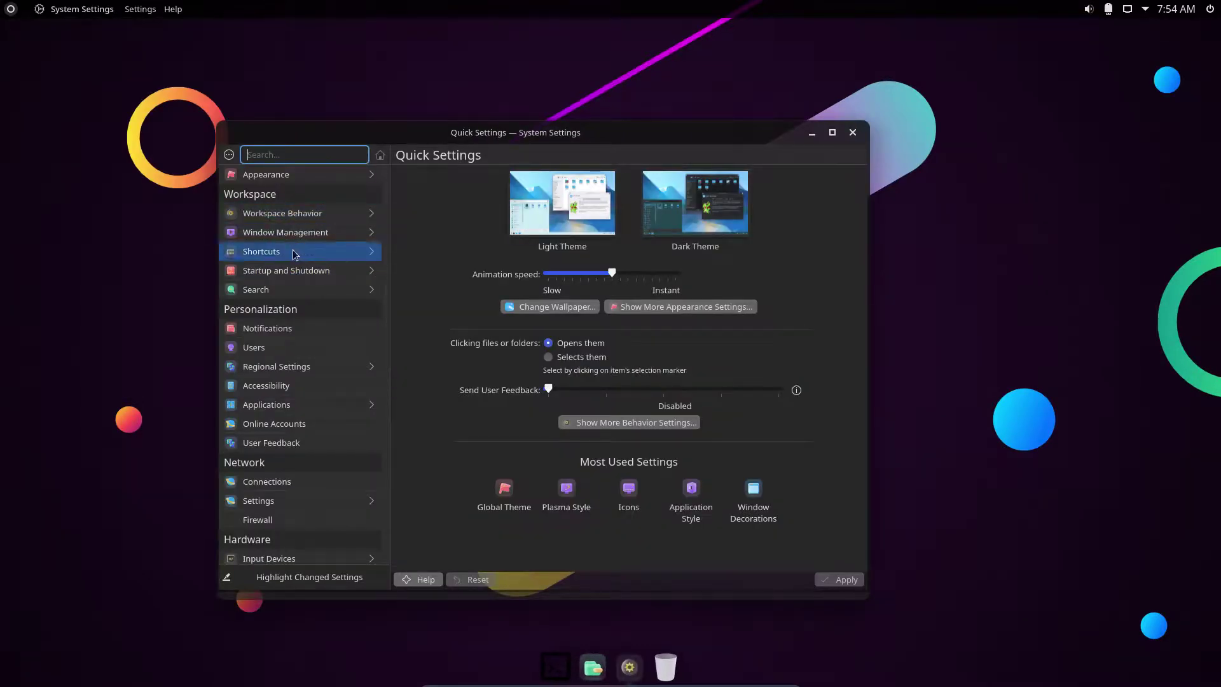
left_click(316, 212)
left_click(318, 192)
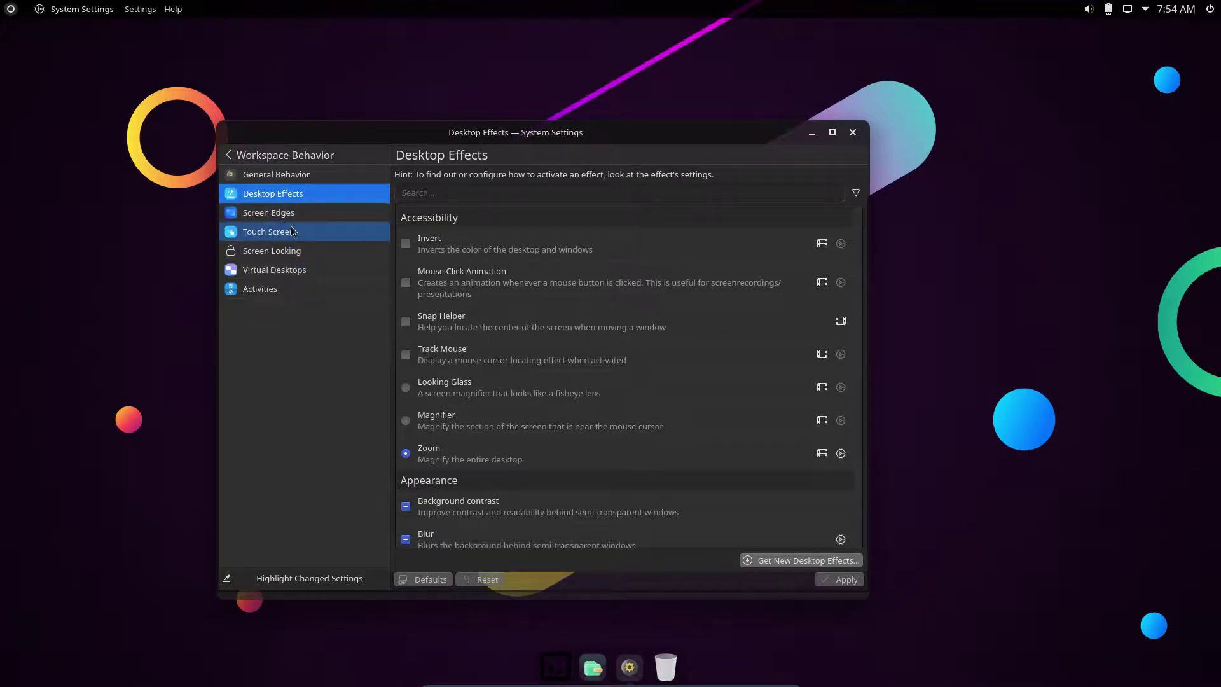
left_click(832, 133)
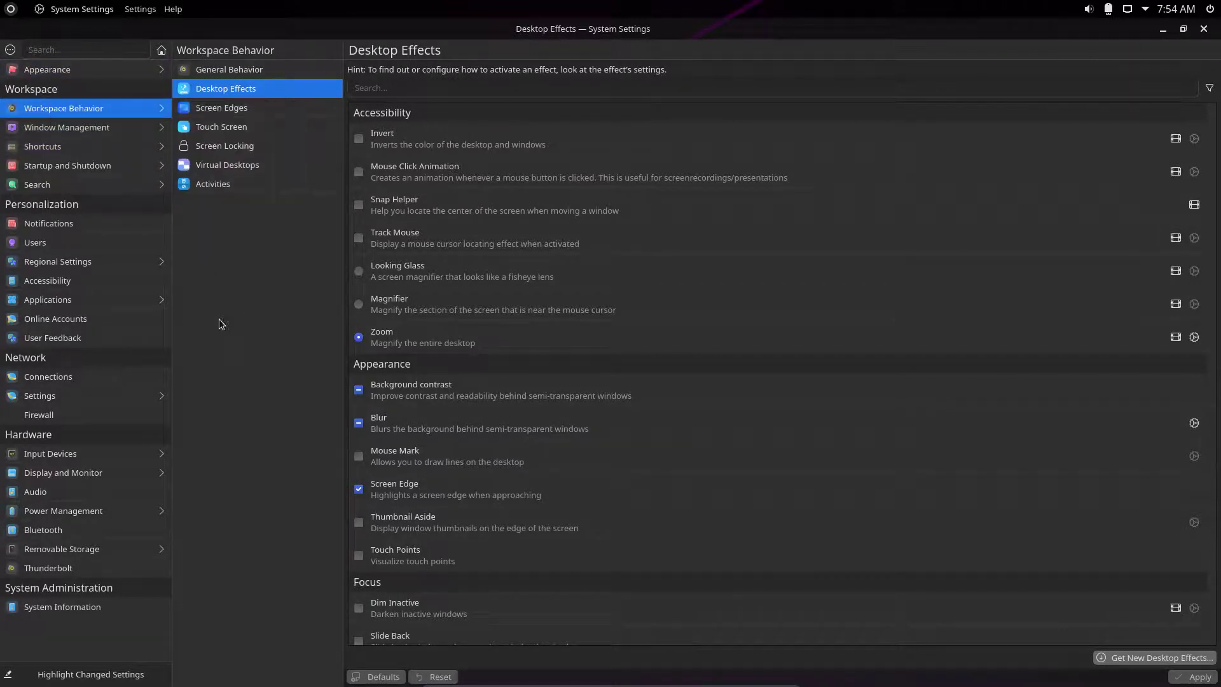
Browse Screen Edges, Touch Screen, Screen Locking, Virtual Desktops, Activities, then Window Management and Shortcuts.
left_click(230, 108)
left_click(236, 127)
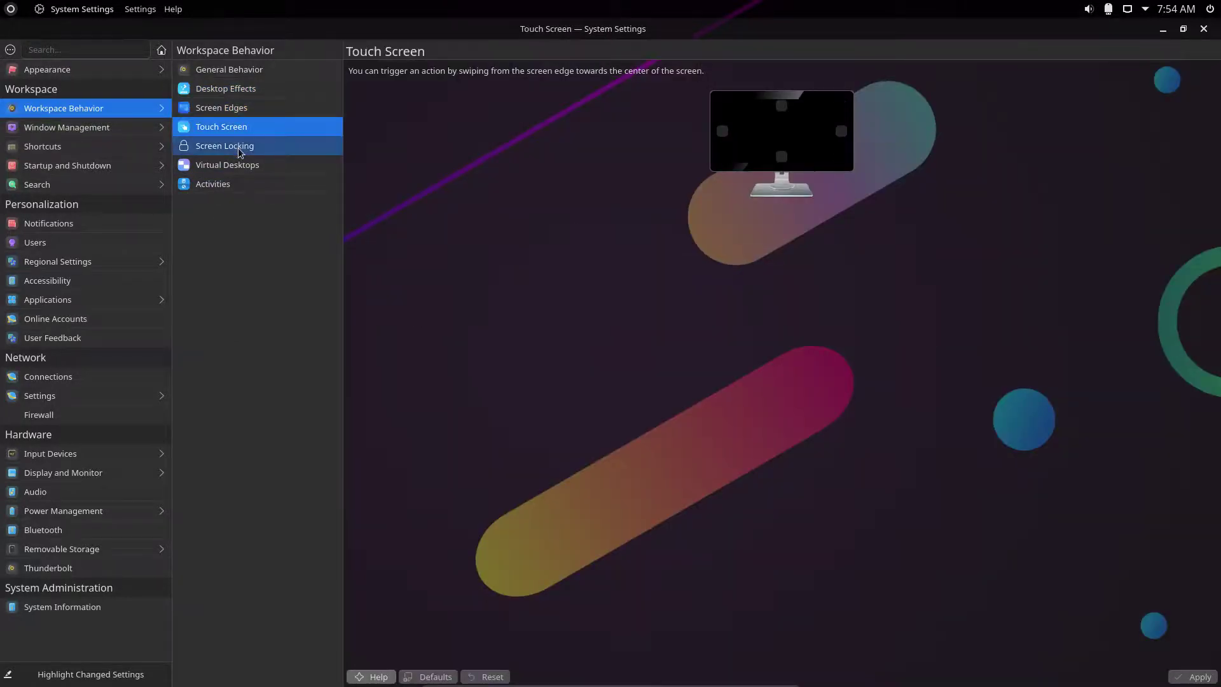
left_click(239, 146)
left_click(239, 168)
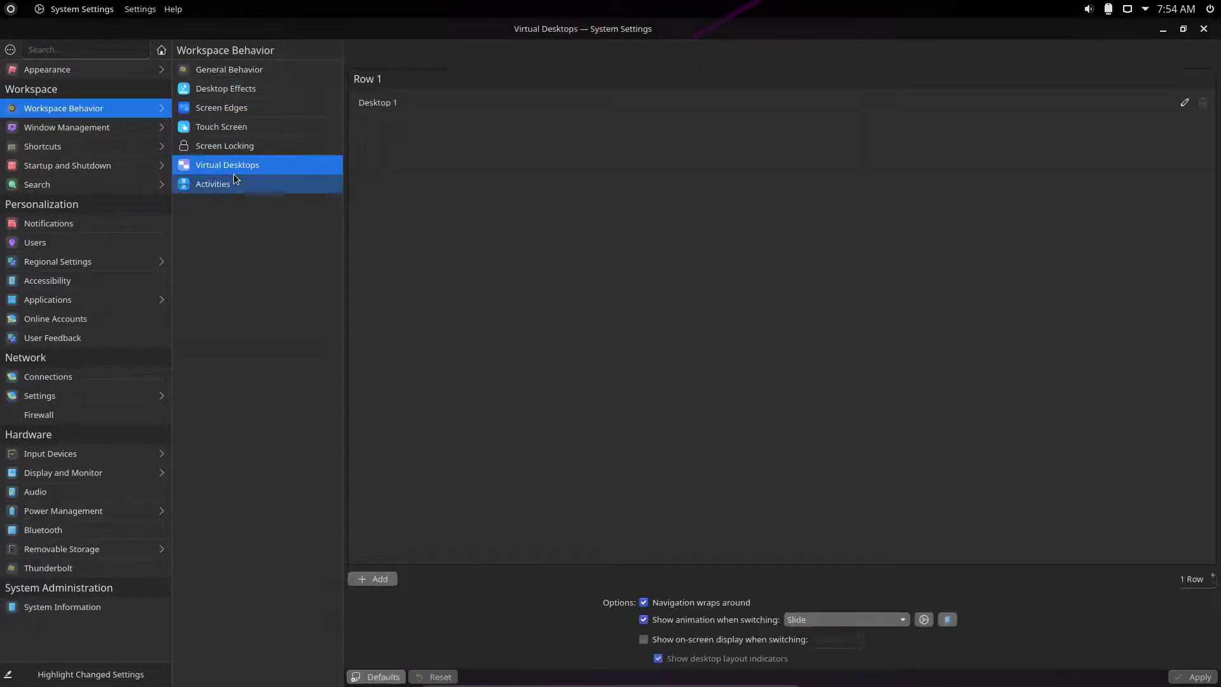
left_click(231, 185)
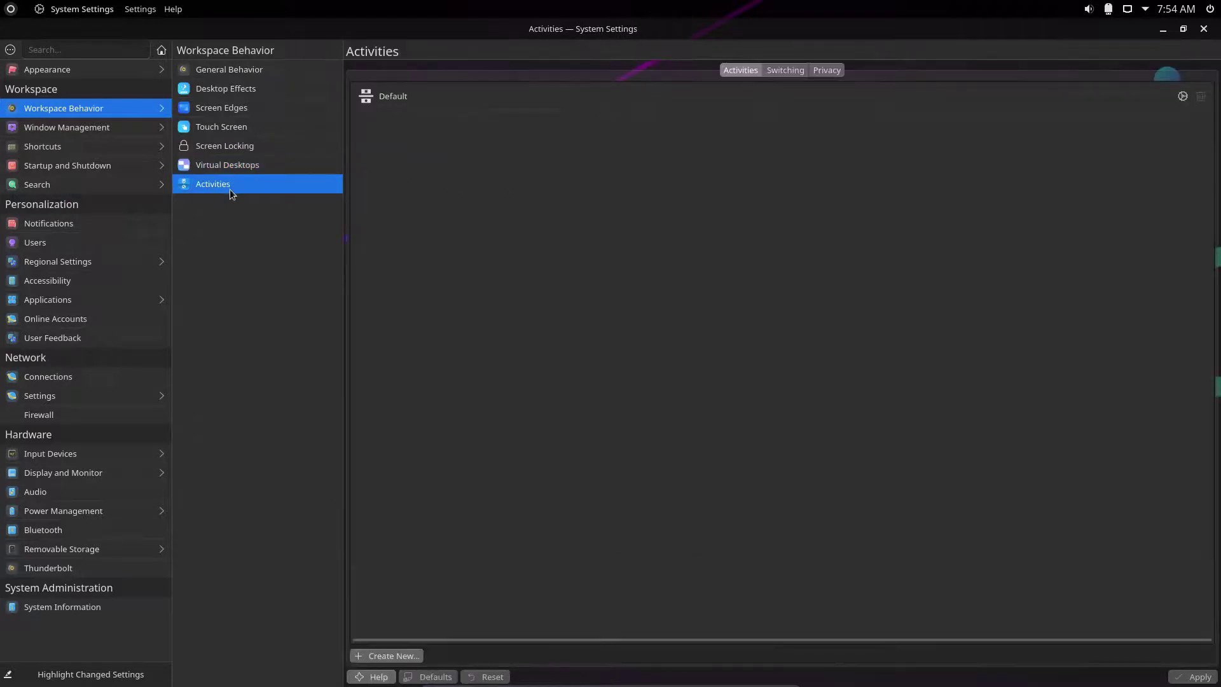
left_click(127, 129)
left_click(113, 150)
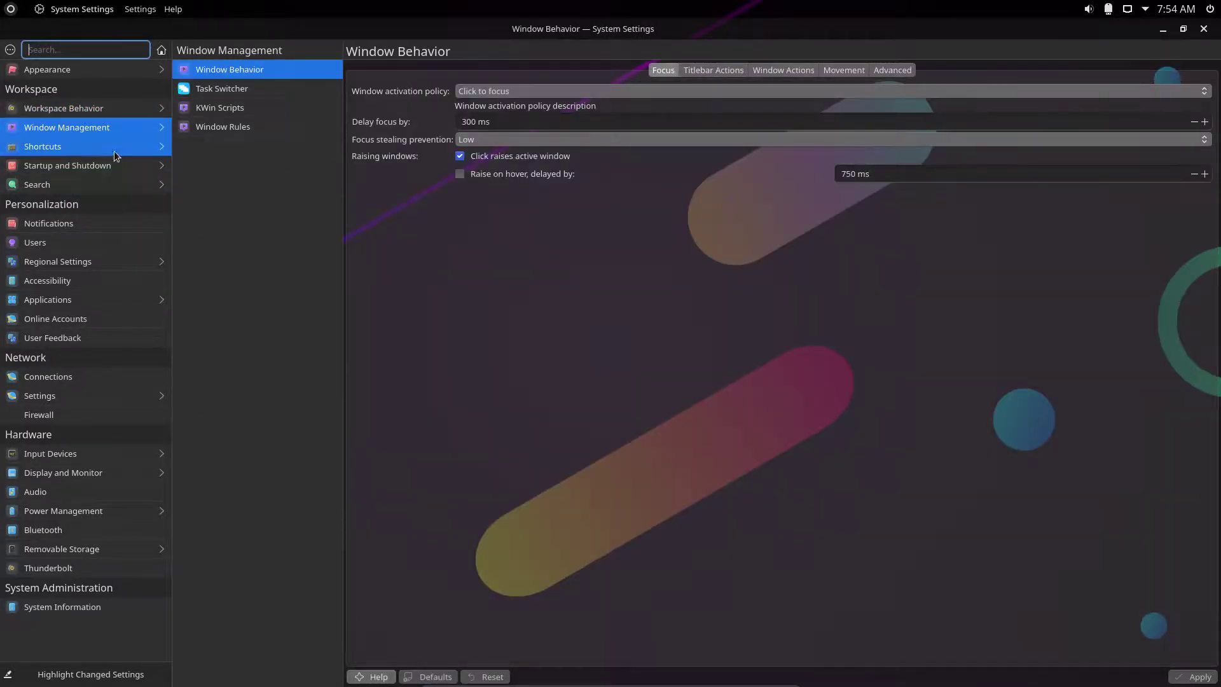
Show Login Screen (SDDM) themes with Sweet current, then the session power menu.
left_click(112, 166)
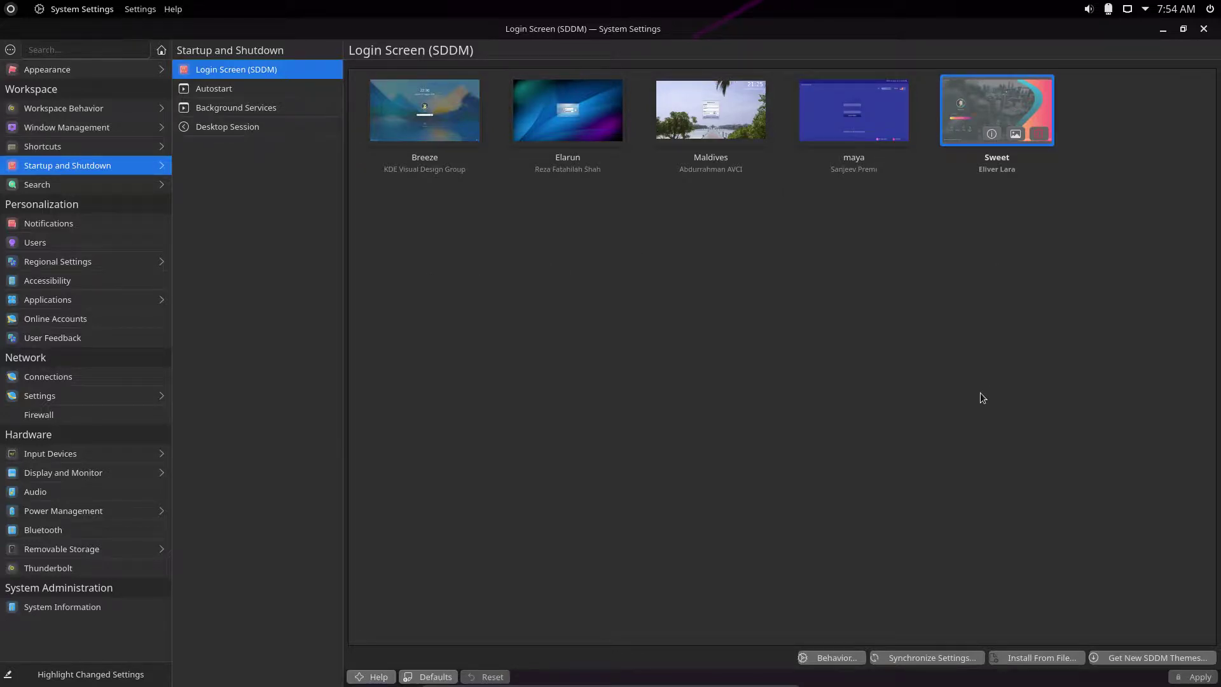
left_click(1210, 9)
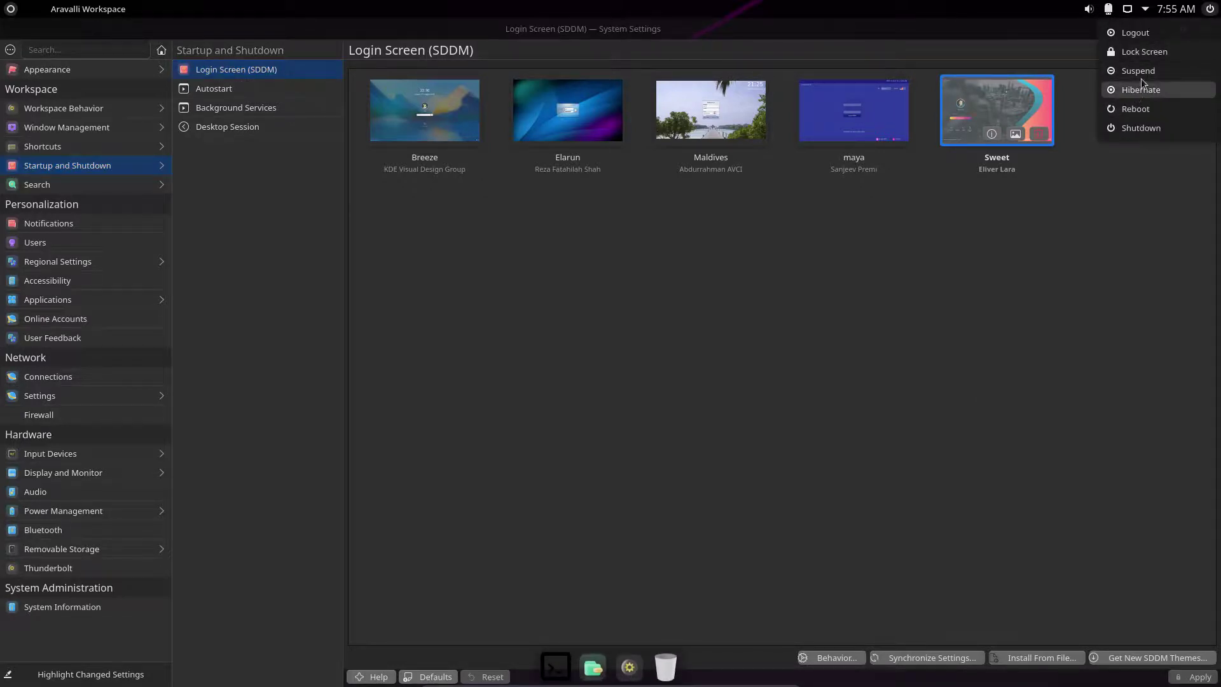
Log out via the power menu and sign back in with the account password.
left_click(1134, 32)
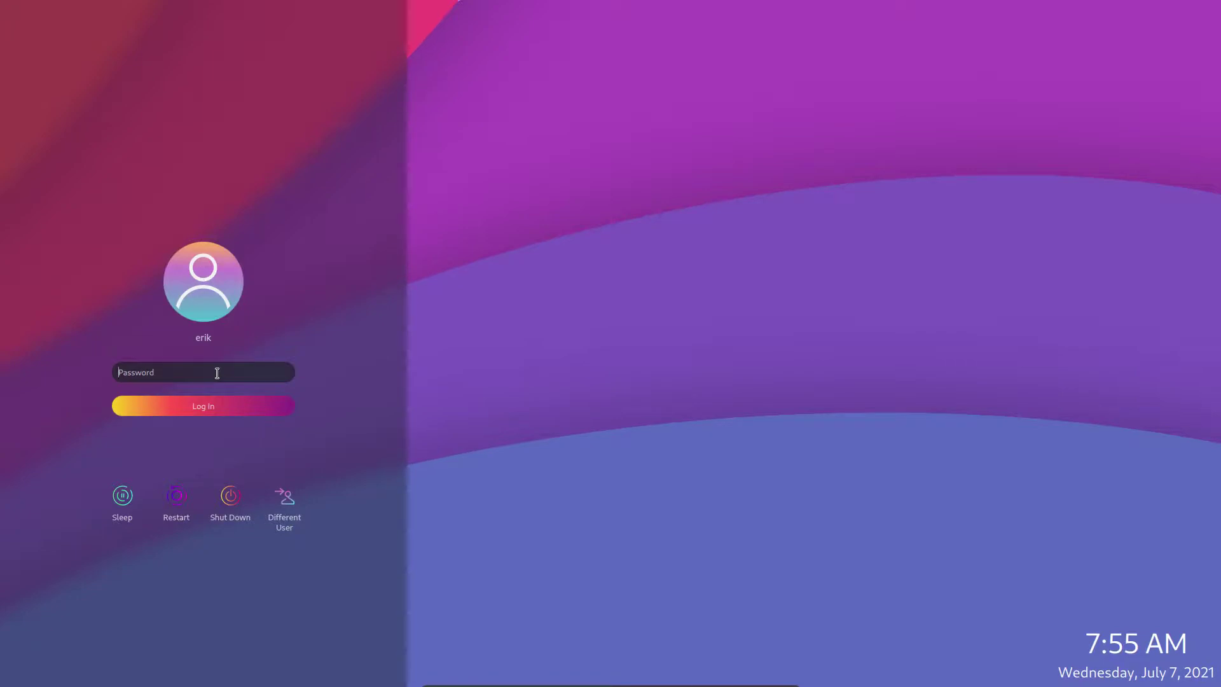
type("******")
key("Return")
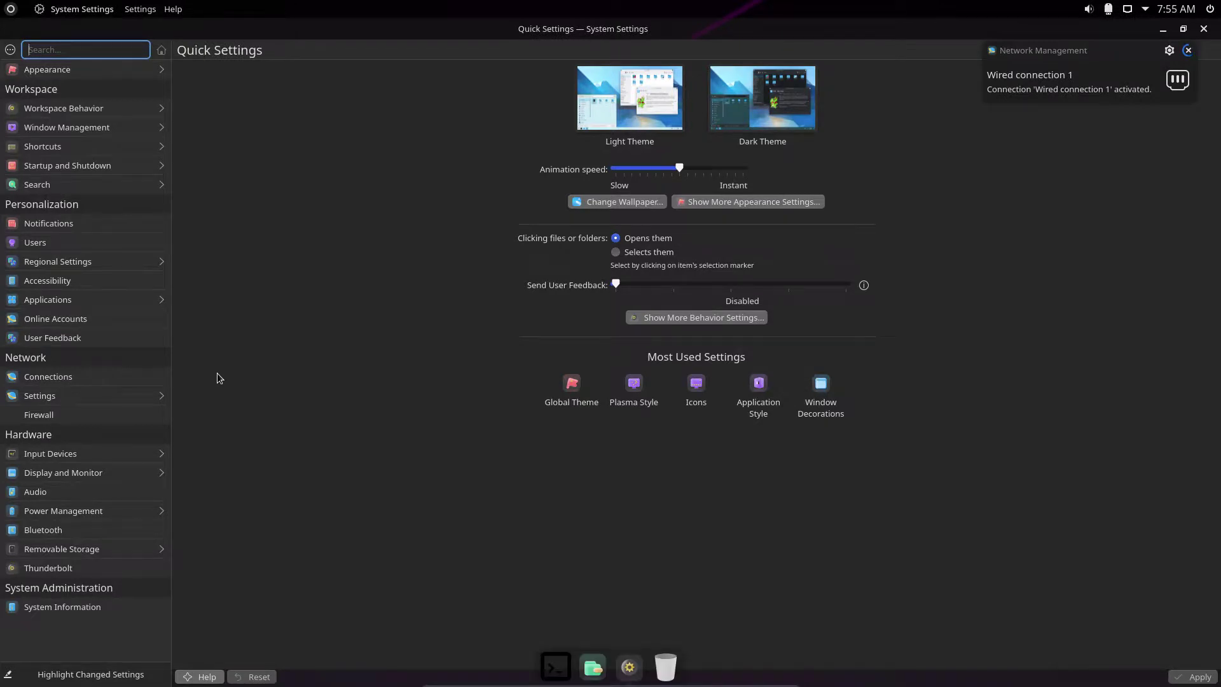
Go to Startup and Shutdown and open the Get New SDDM Themes download catalogue.
left_click(119, 168)
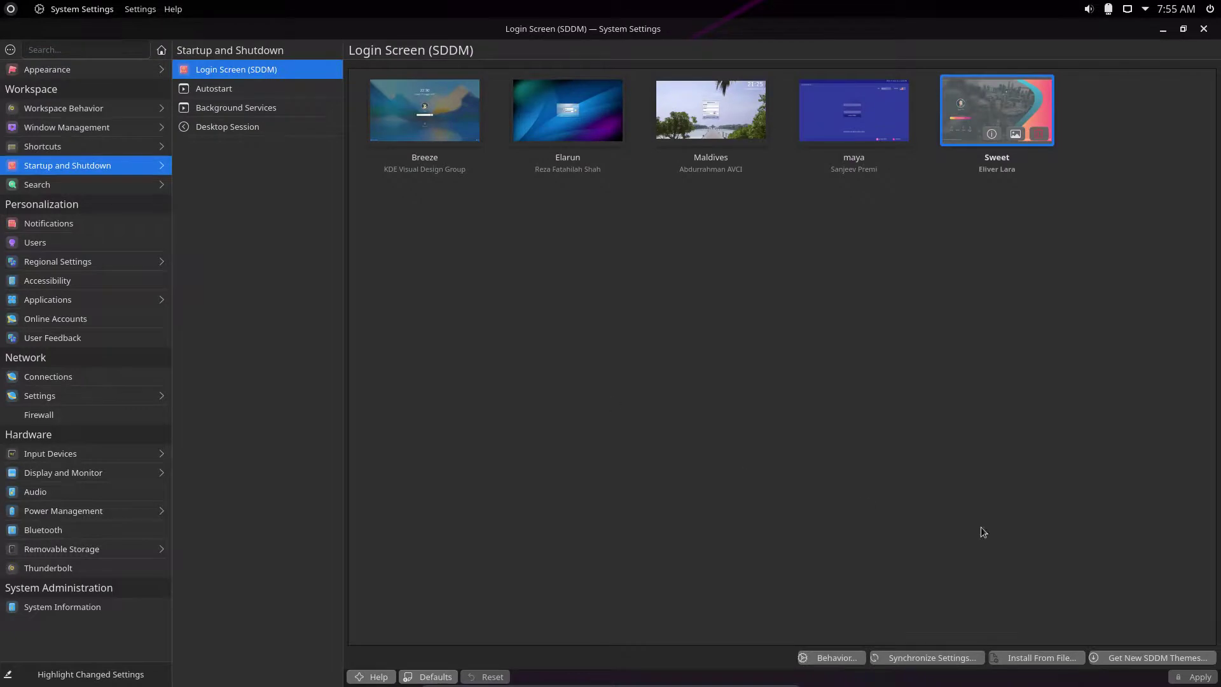
left_click(1134, 658)
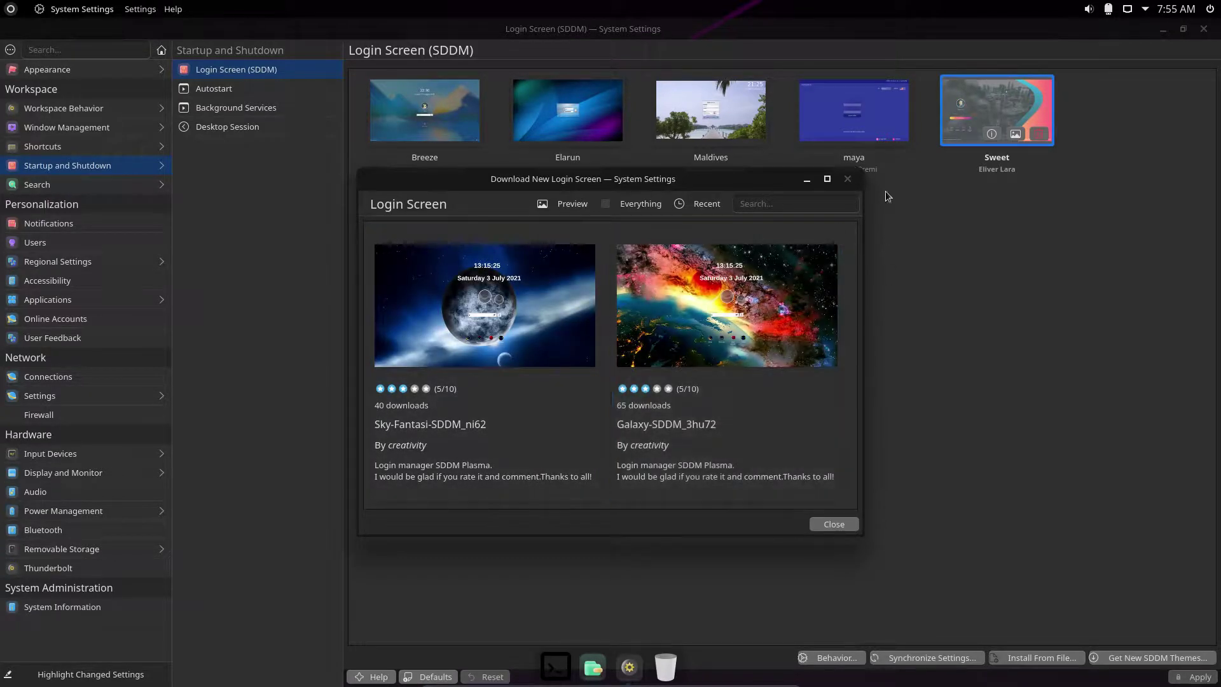
Maximize the Download New Login Screen dialog and scroll through all the available themes.
left_click(826, 179)
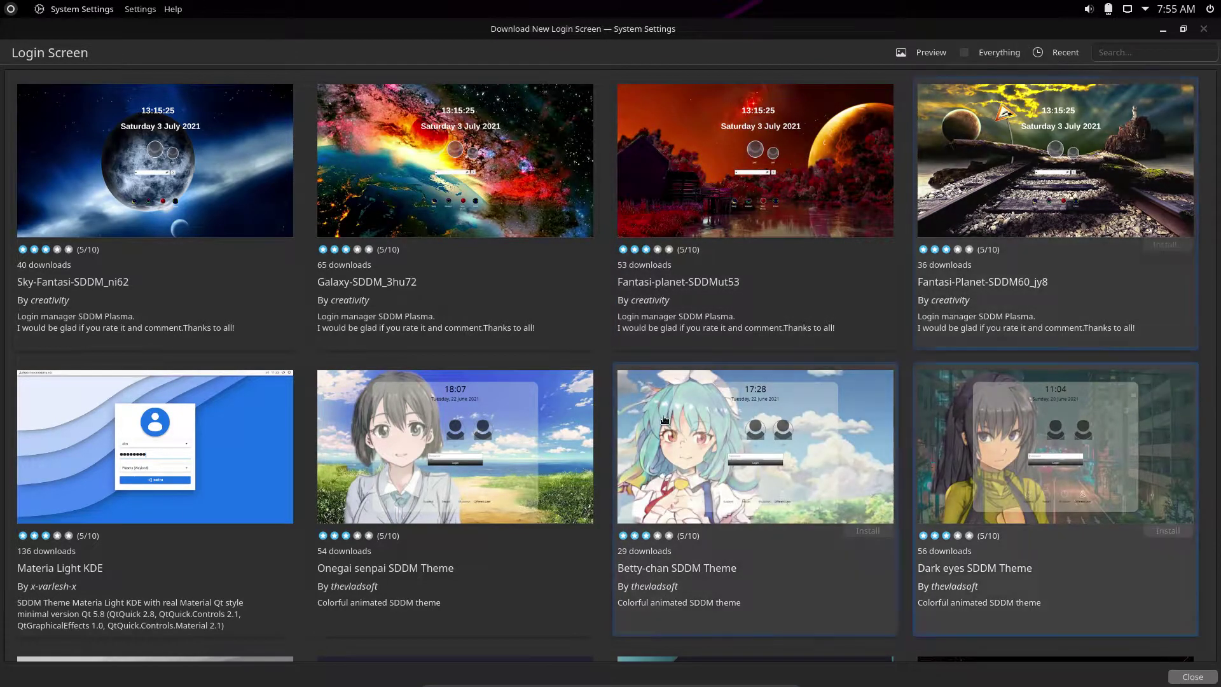
scroll(674, 382, "down", 8)
scroll(673, 375, "down", 15)
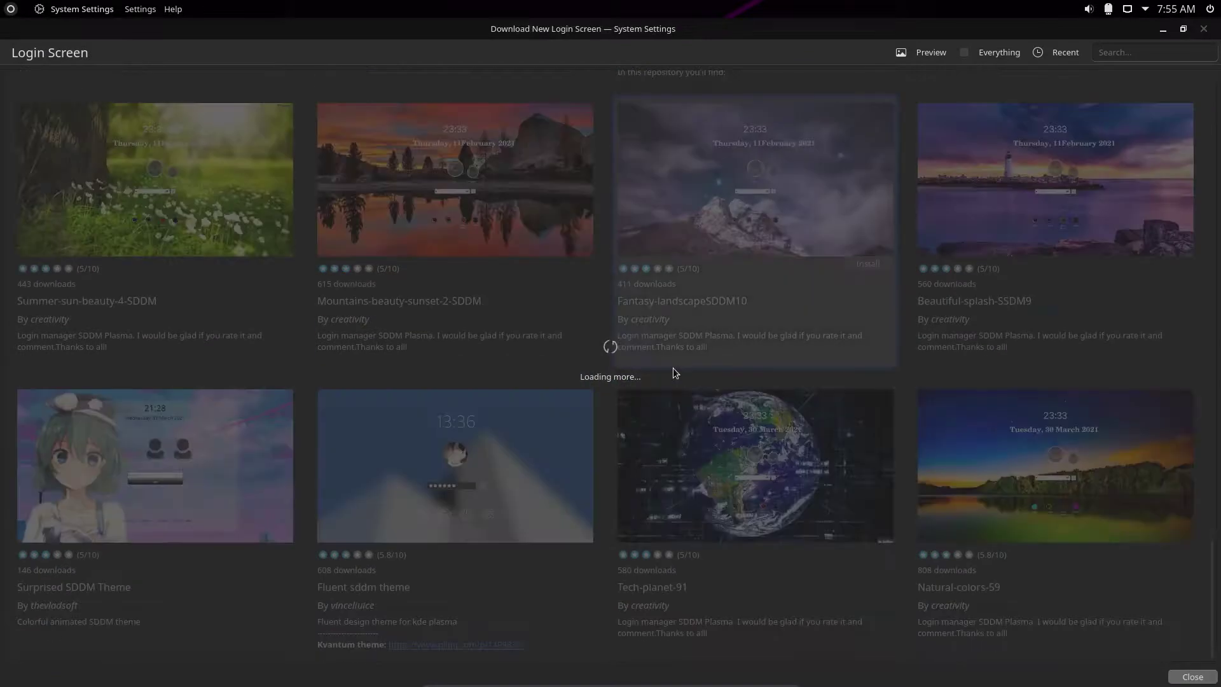
scroll(673, 372, "down", 10)
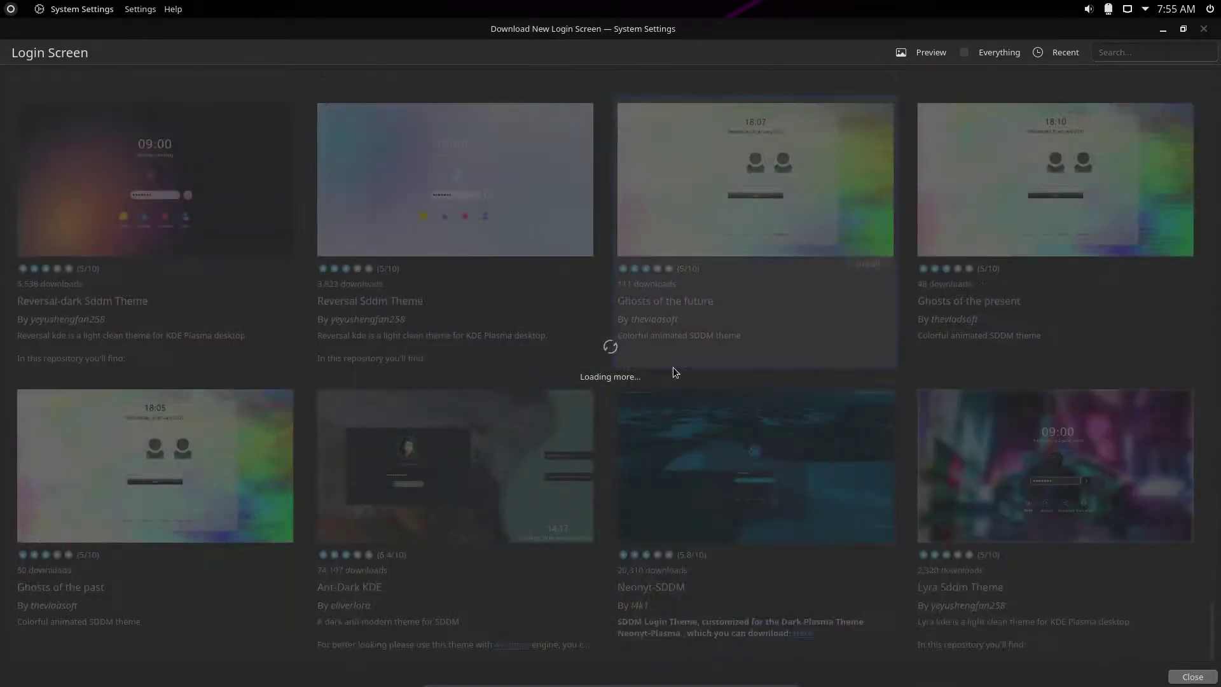
scroll(673, 372, "down", 10)
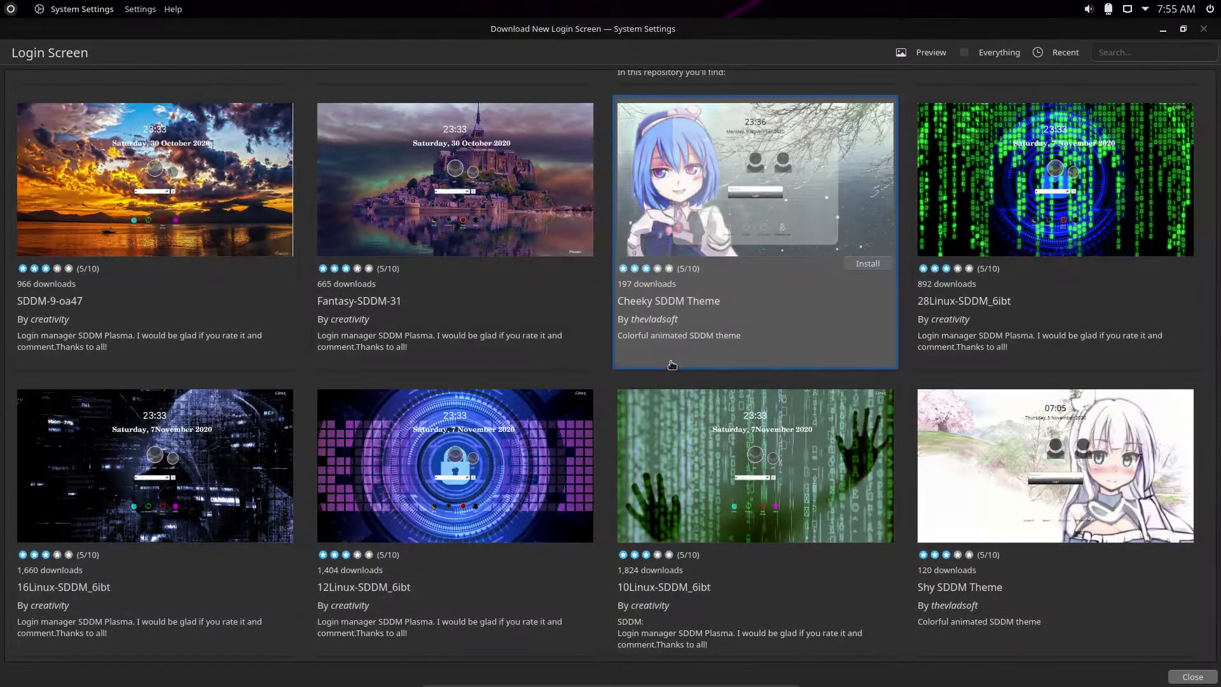
scroll(672, 365, "up", 10)
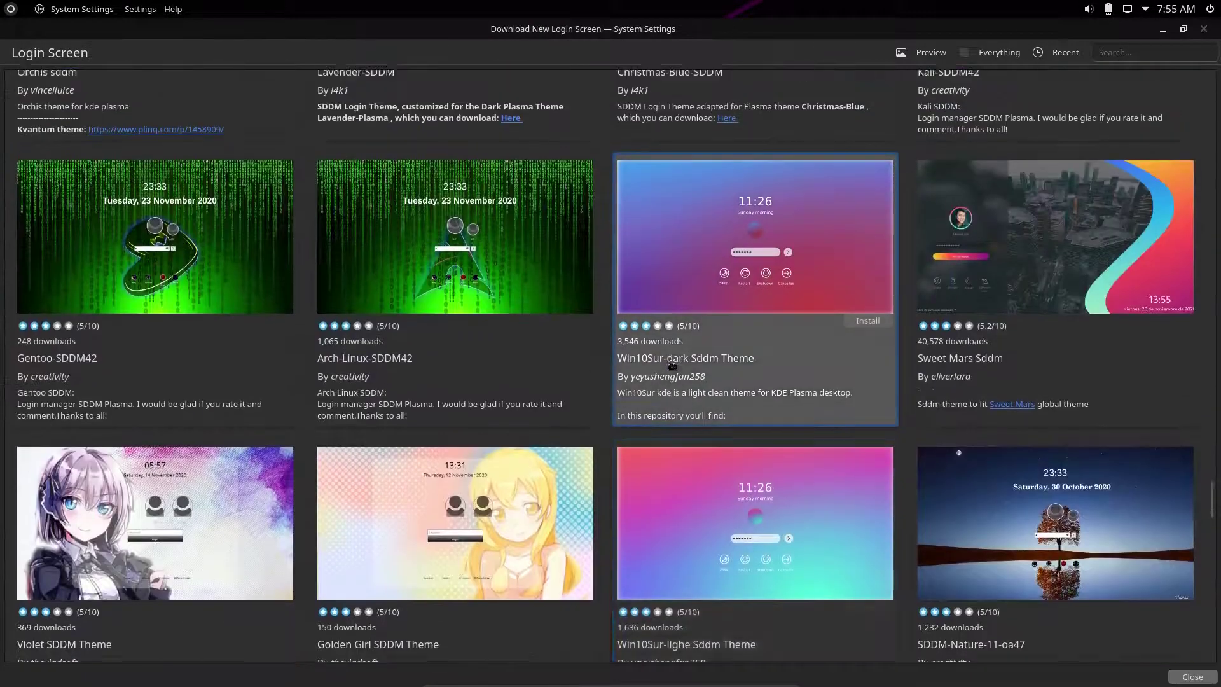
scroll(715, 356, "up", 2)
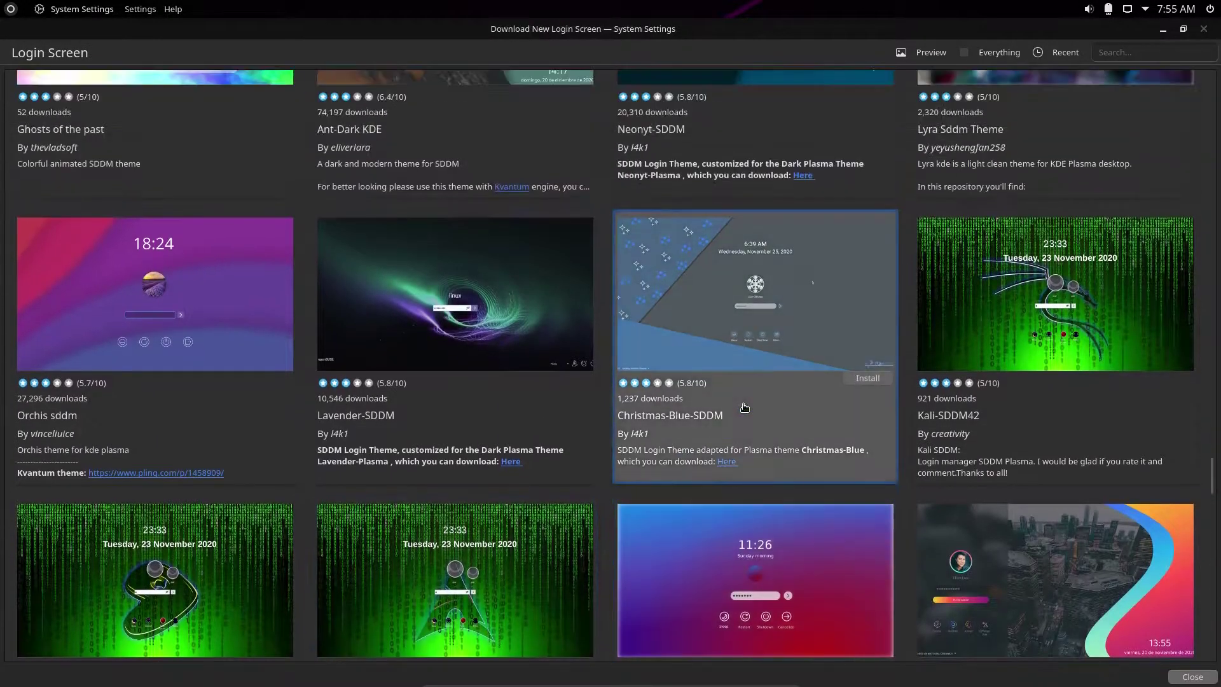
scroll(750, 388, "down", 12)
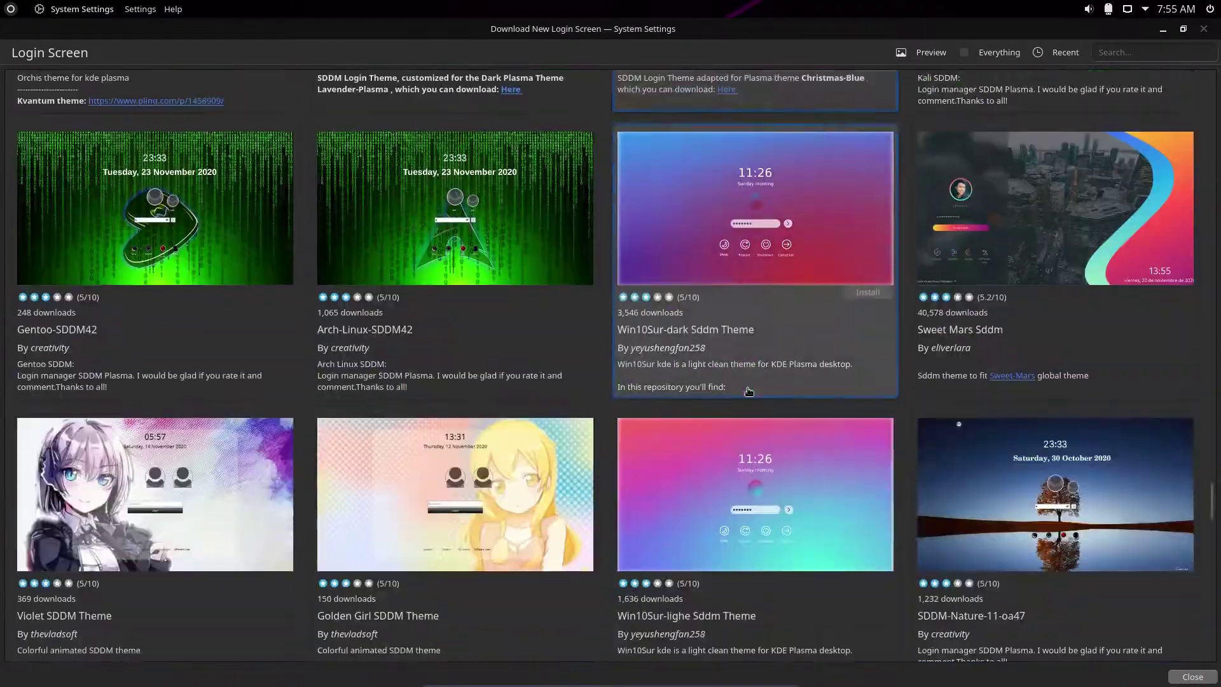
scroll(751, 388, "down", 10)
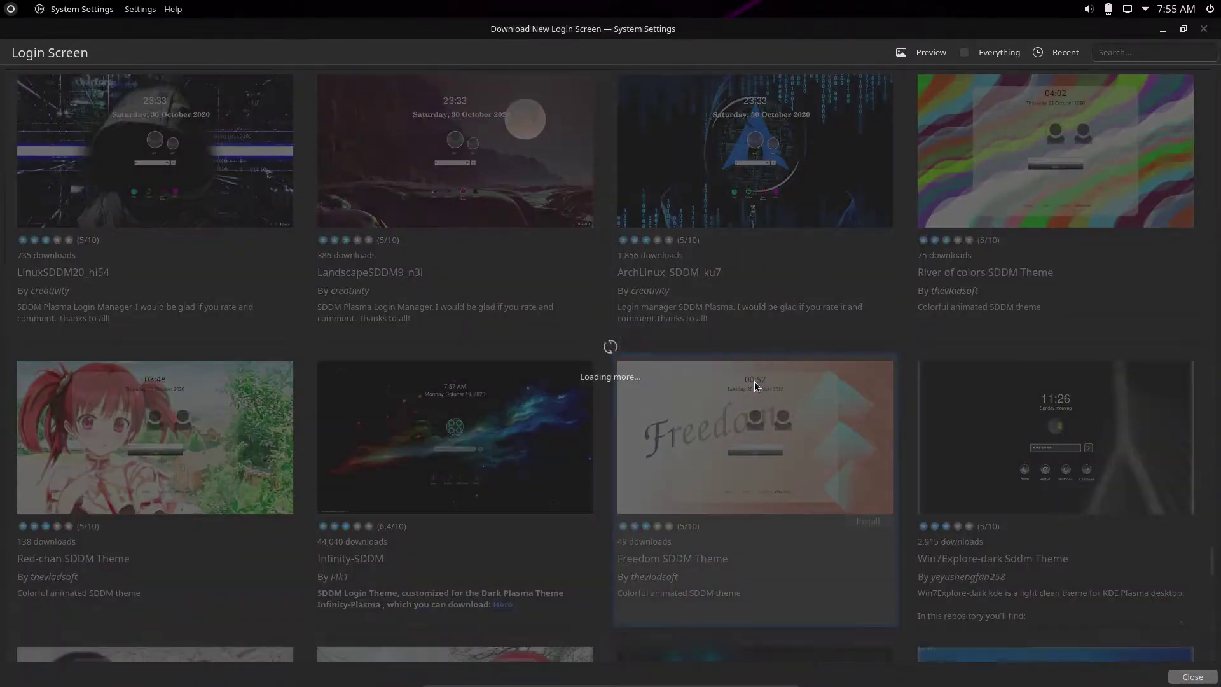
scroll(754, 380, "down", 5)
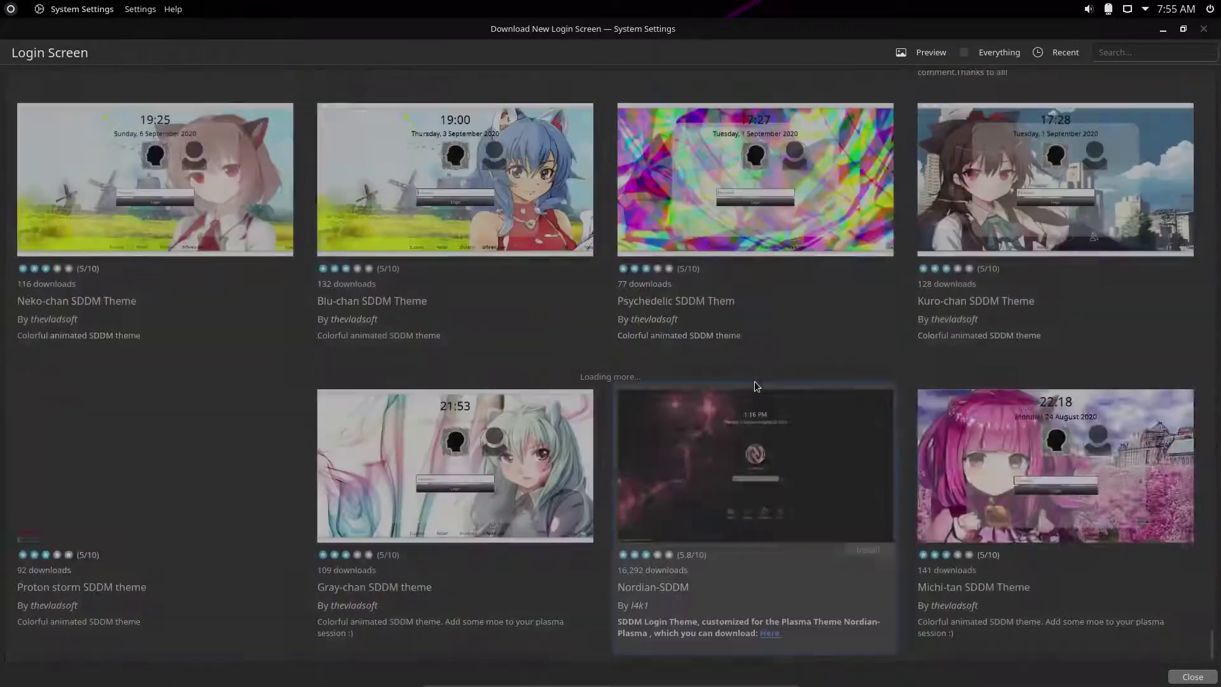
scroll(754, 380, "down", 5)
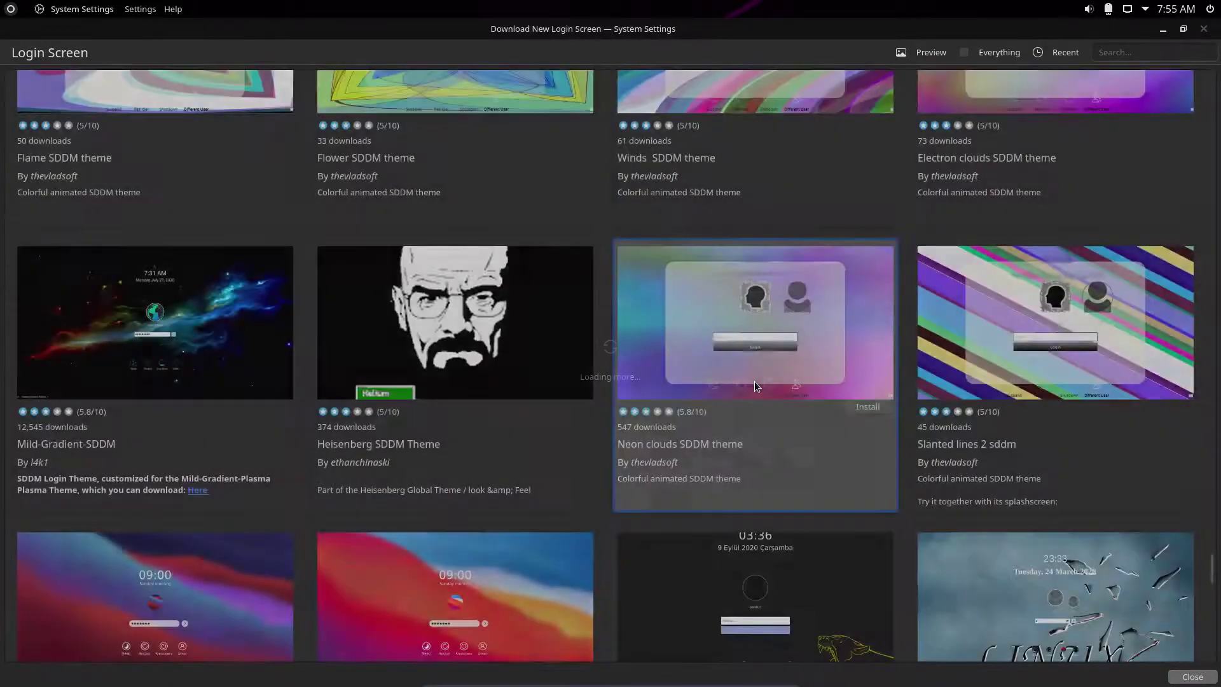
scroll(754, 381, "down", 8)
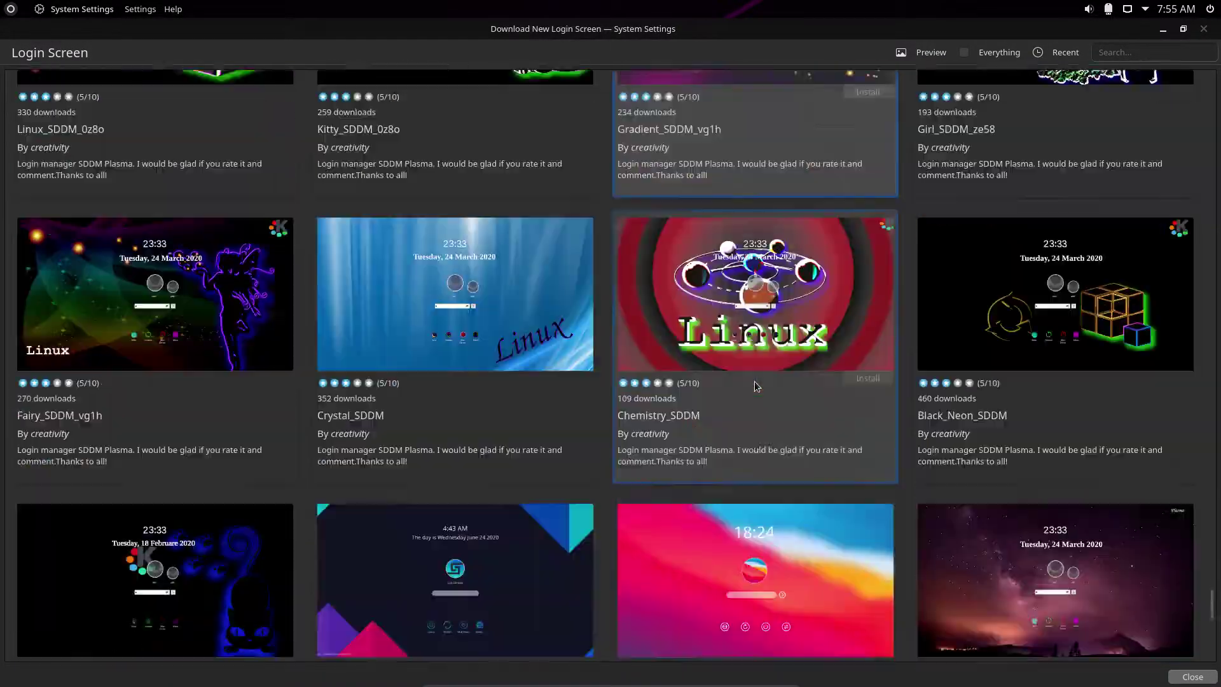
scroll(754, 380, "down", 8)
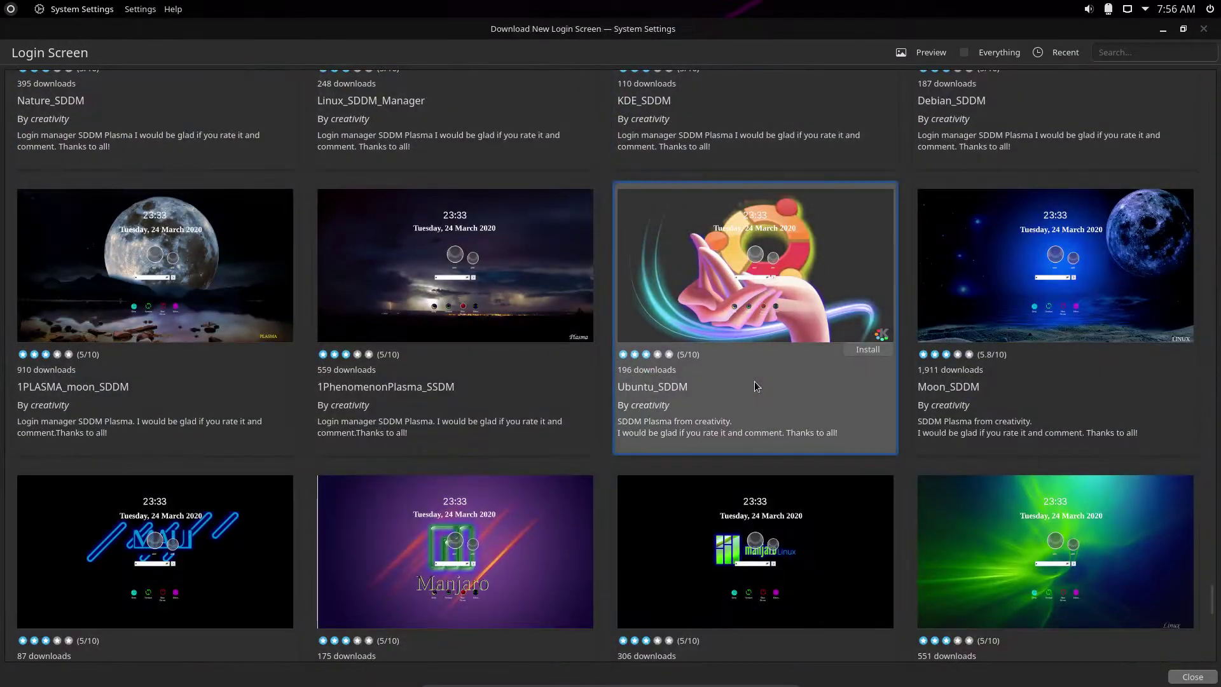
scroll(754, 380, "down", 10)
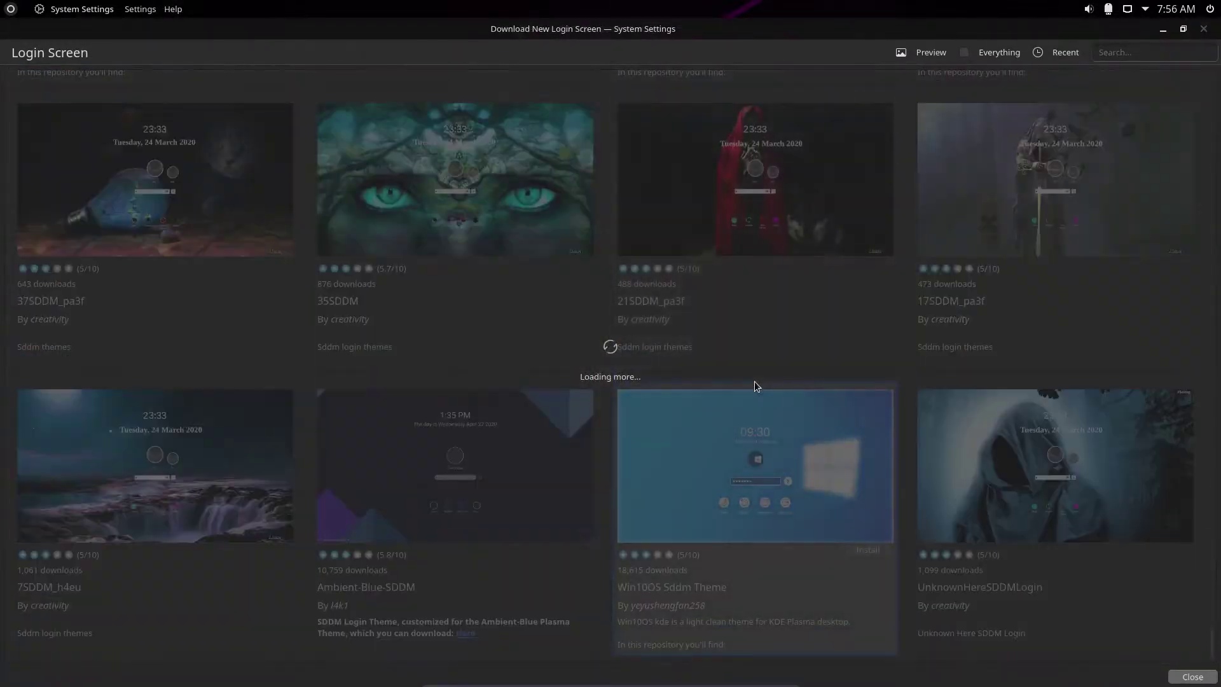
scroll(754, 380, "down", 10)
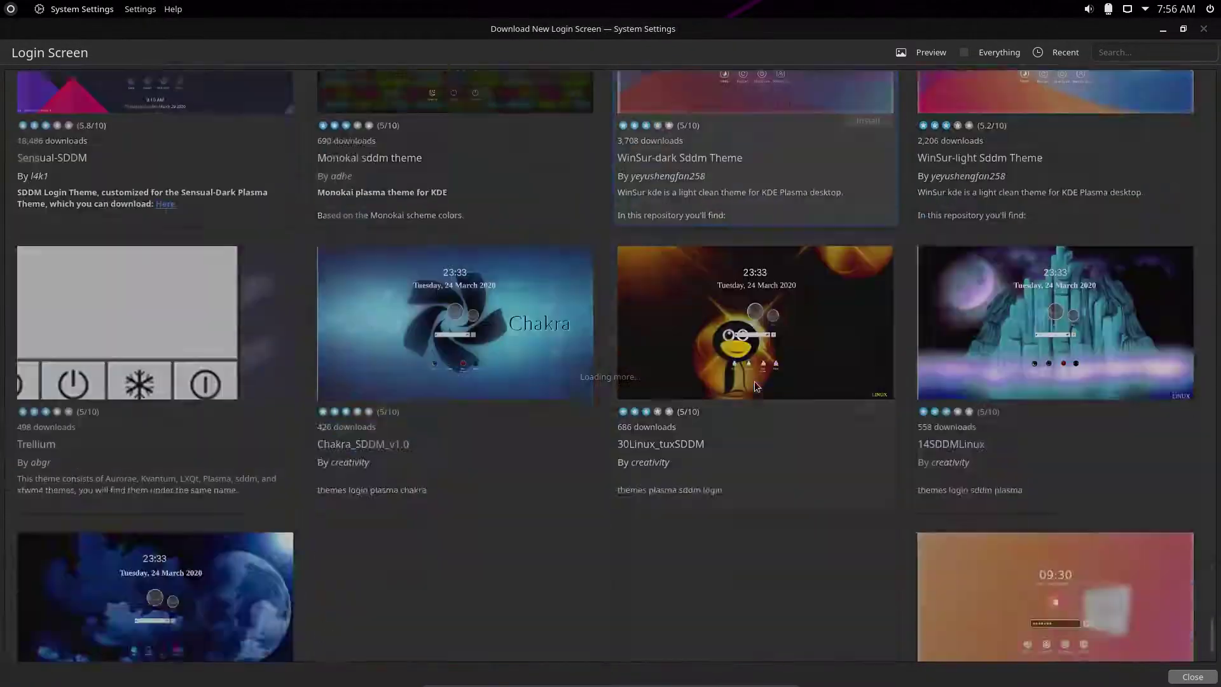
scroll(754, 380, "down", 10)
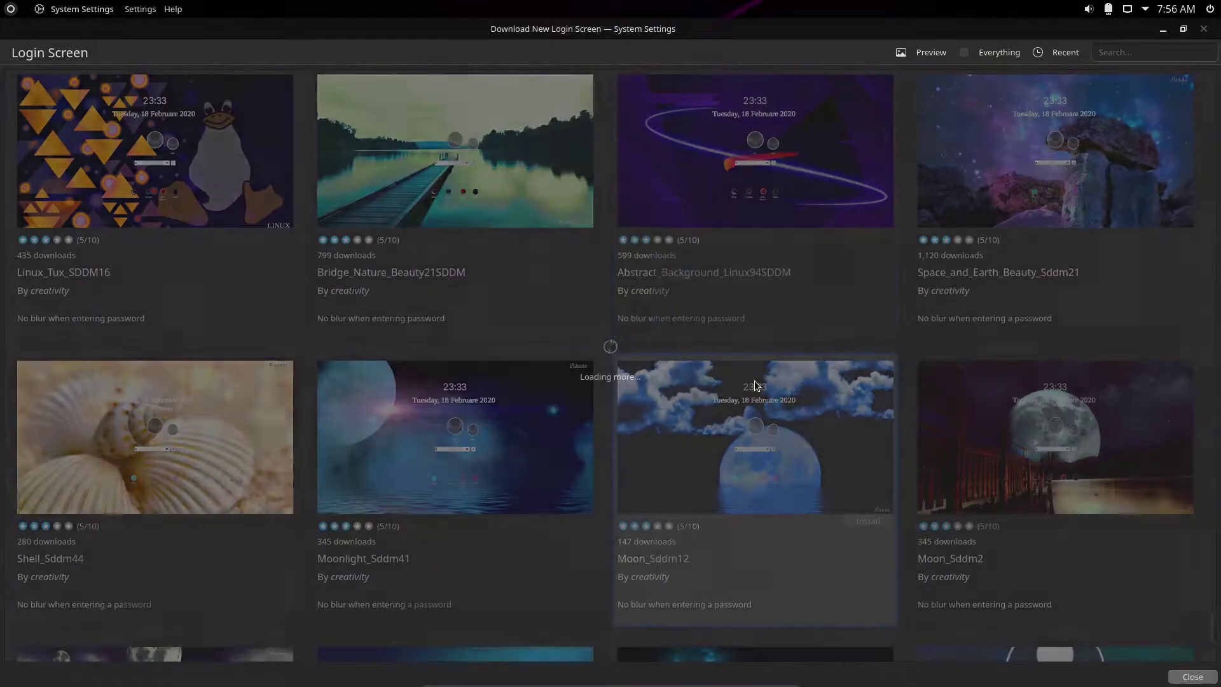
scroll(754, 385, "down", 3)
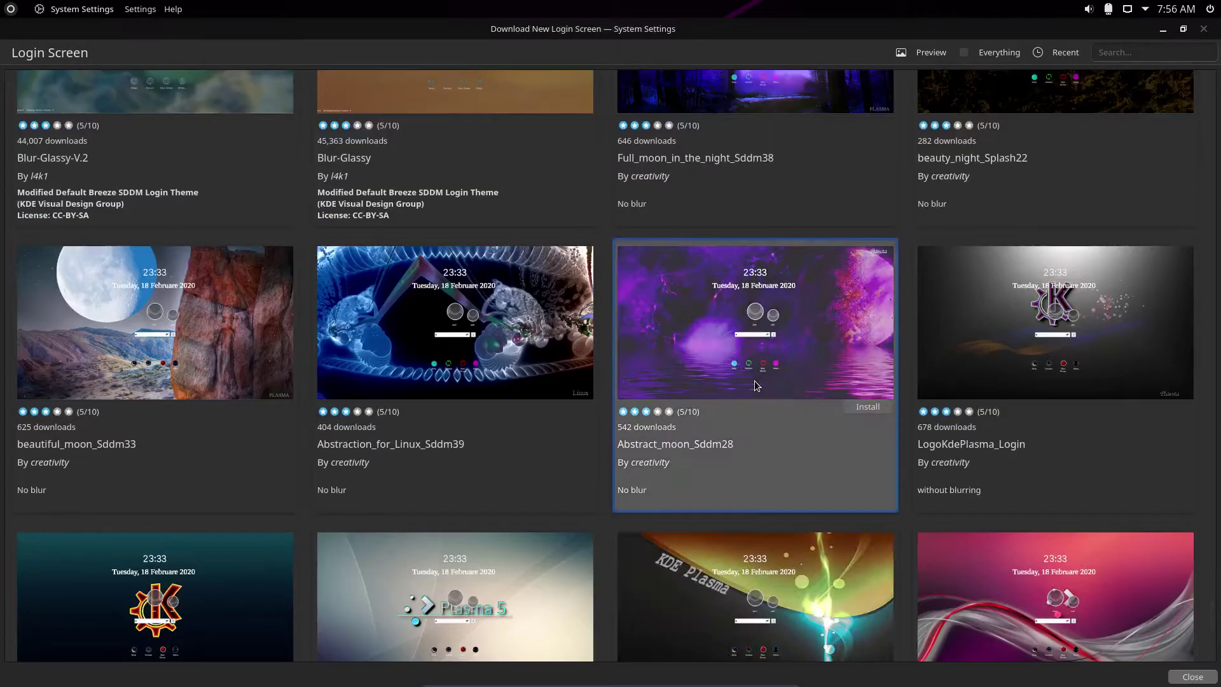
scroll(754, 384, "down", 5)
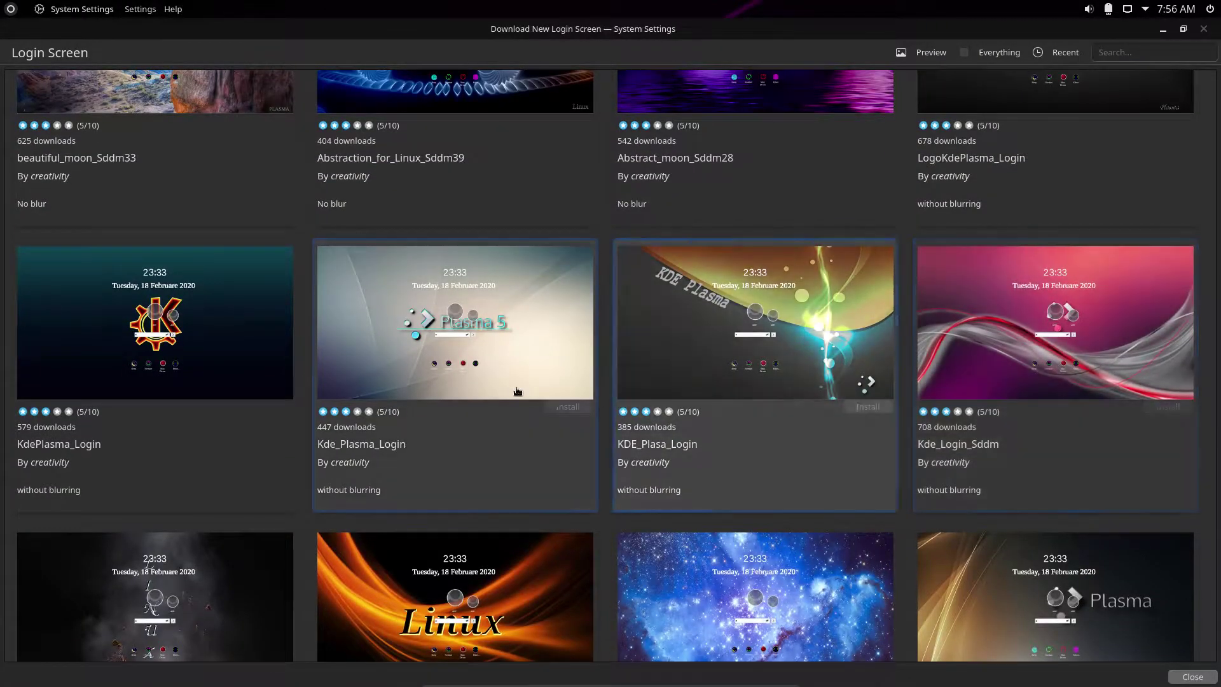
scroll(483, 368, "down", 10)
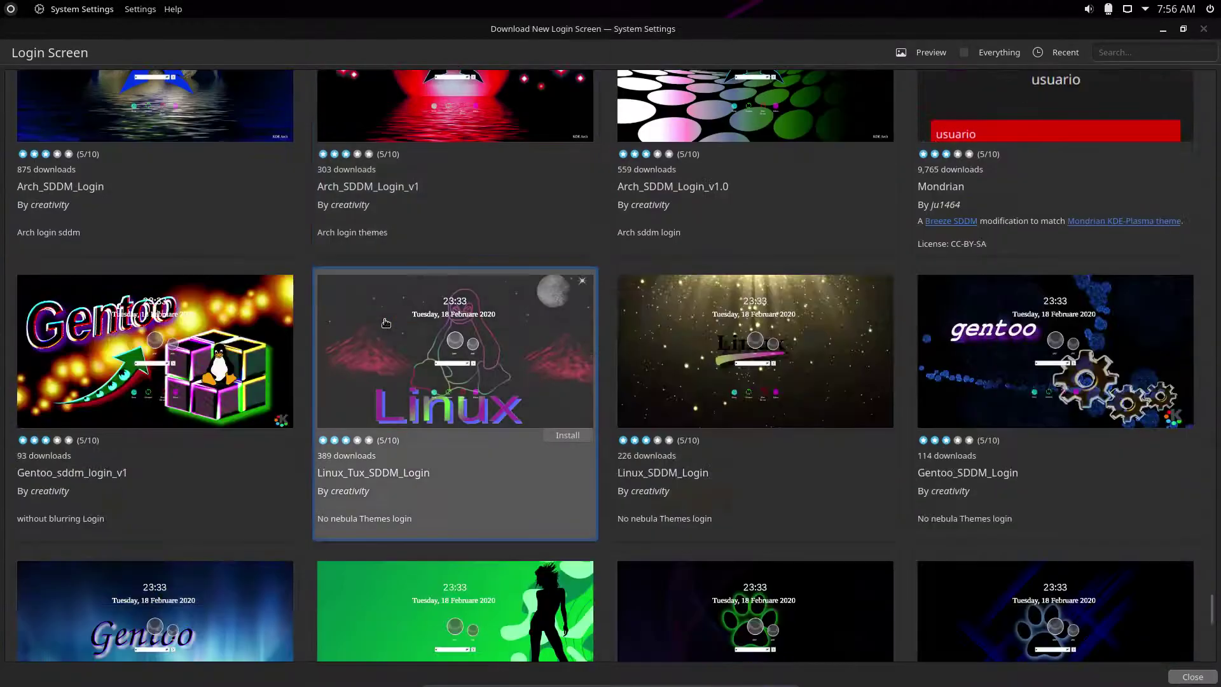
scroll(386, 322, "down", 4)
scroll(384, 319, "down", 15)
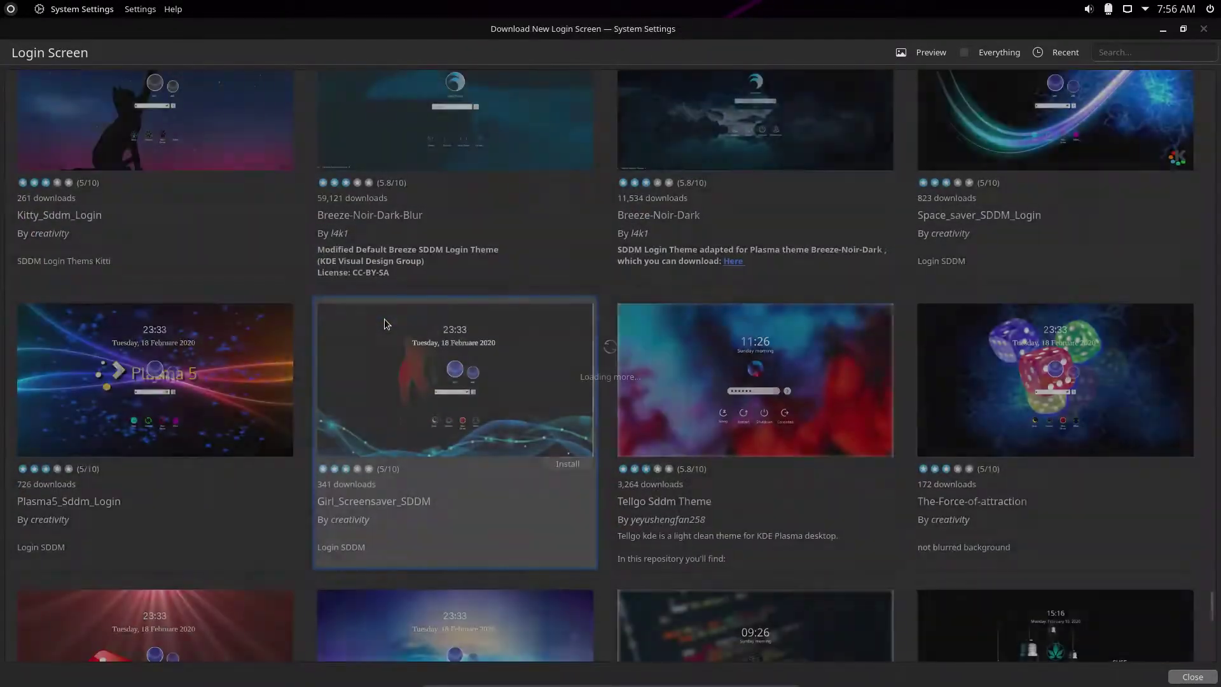
scroll(384, 324, "down", 3)
scroll(384, 318, "down", 10)
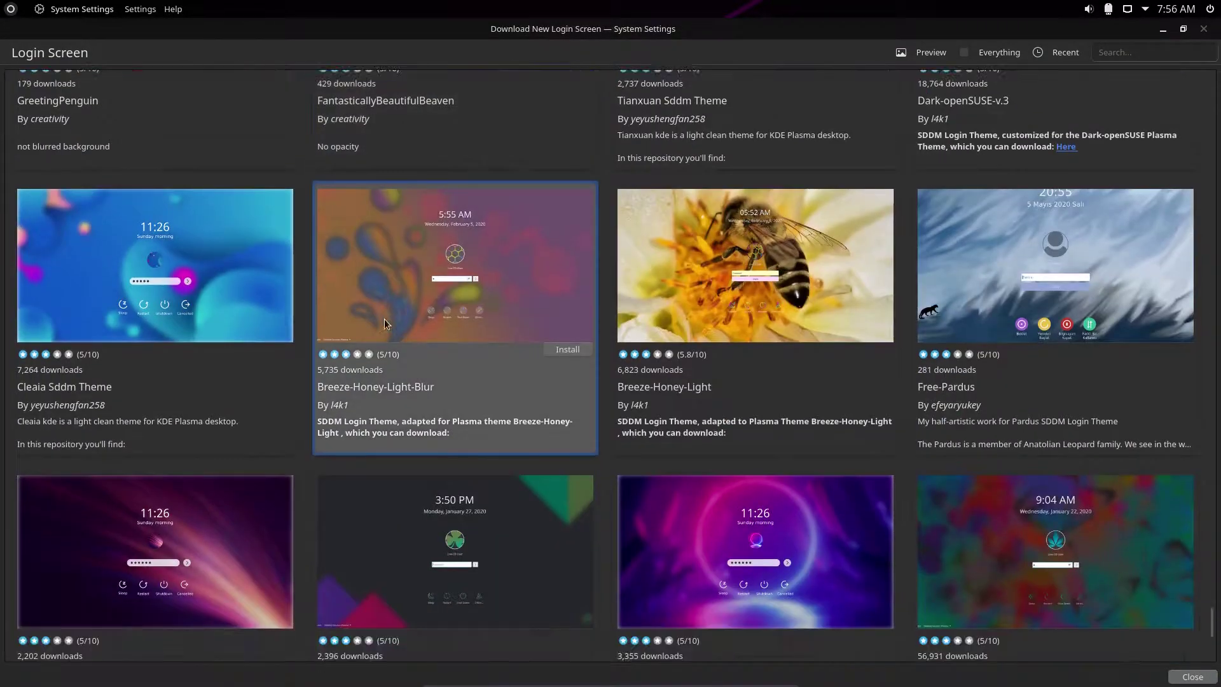
scroll(384, 318, "down", 5)
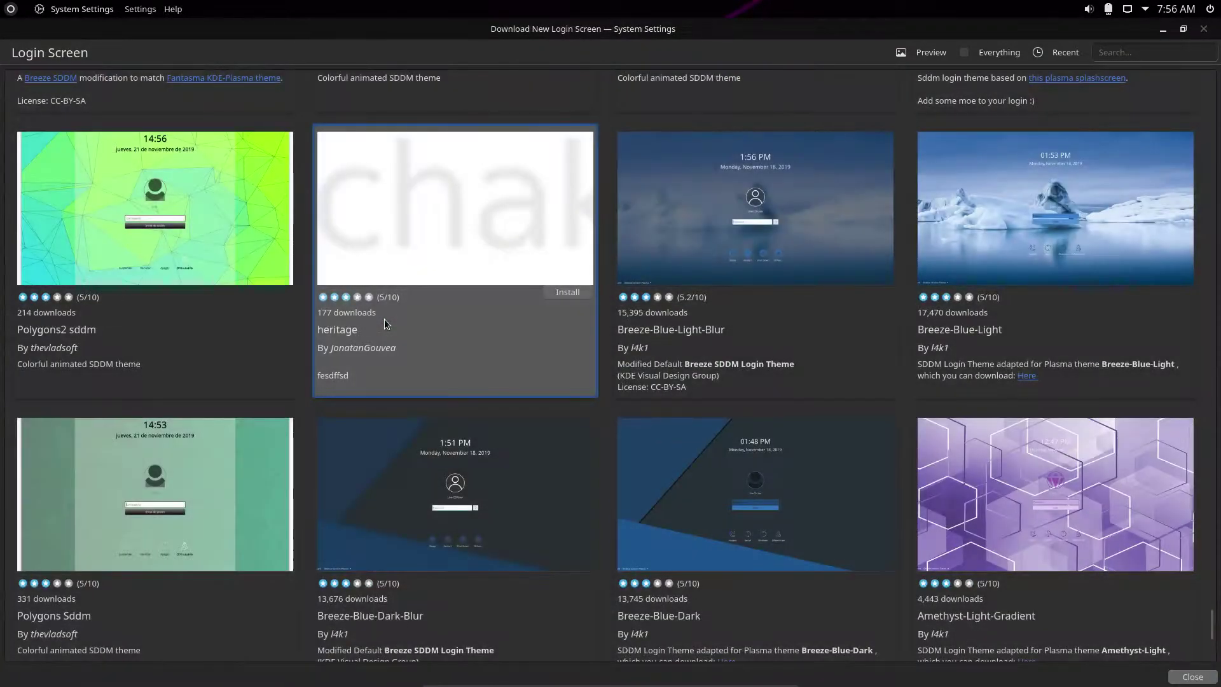
scroll(384, 319, "down", 2)
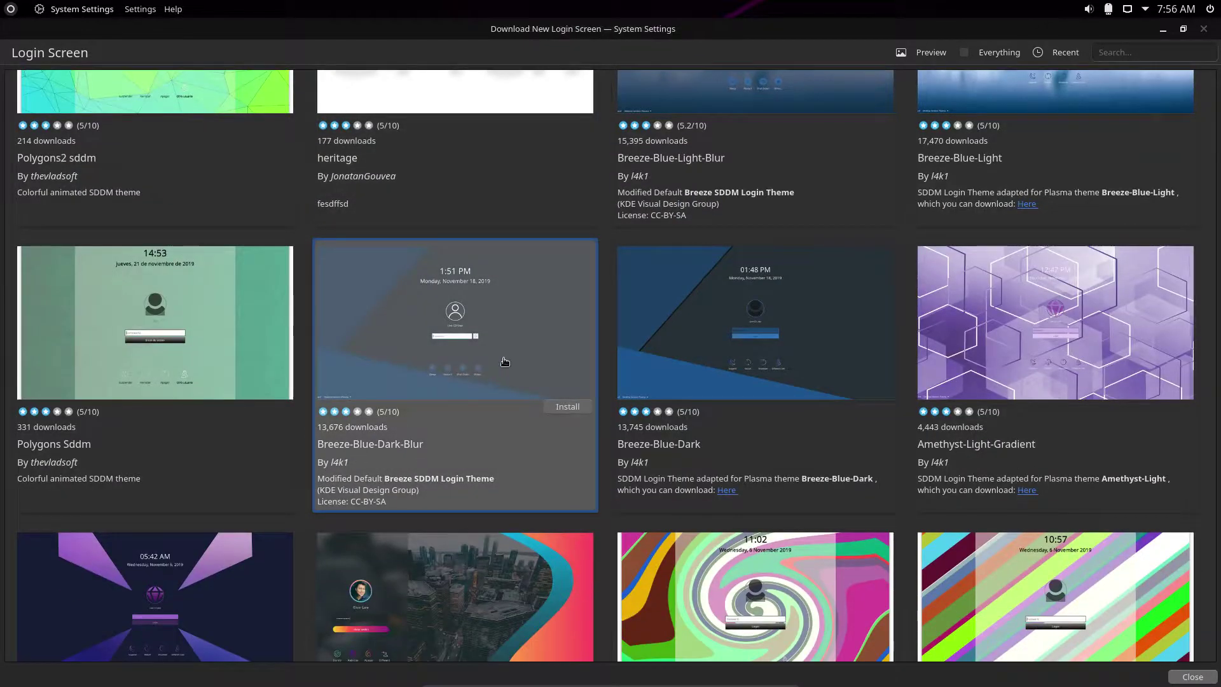
scroll(879, 383, "down", 2)
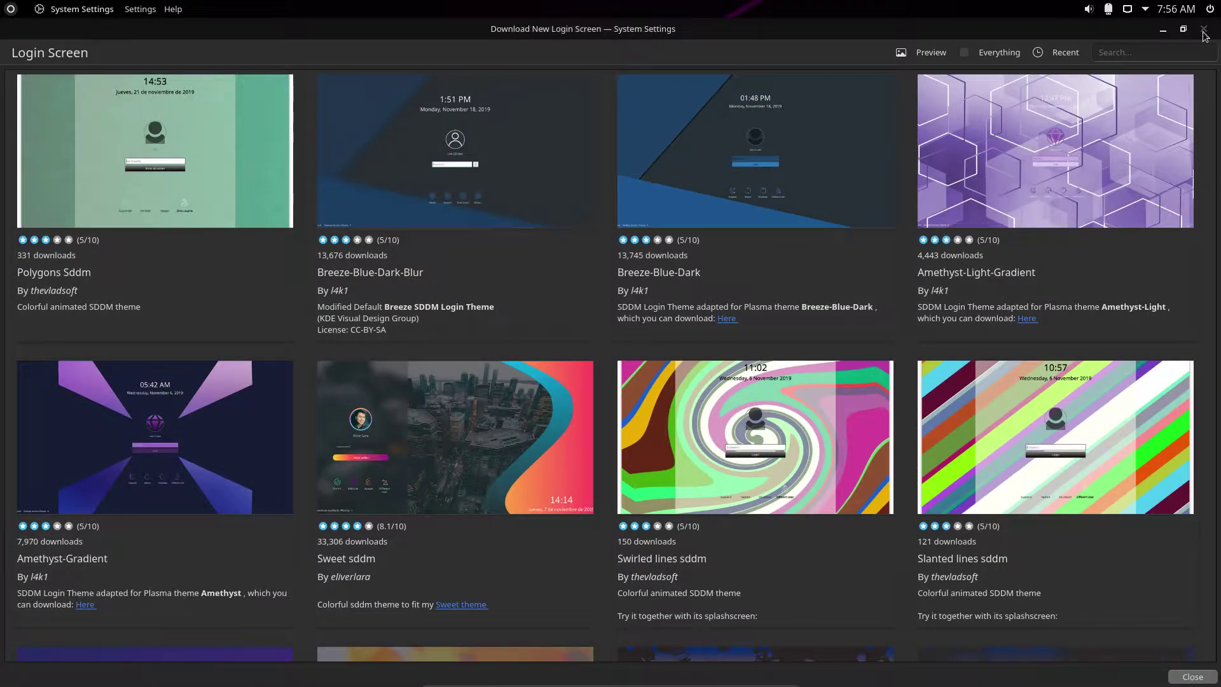
Restore the catalogue window to a smaller size, then close it and System Settings.
left_click_drag(1138, 35, 1090, 78)
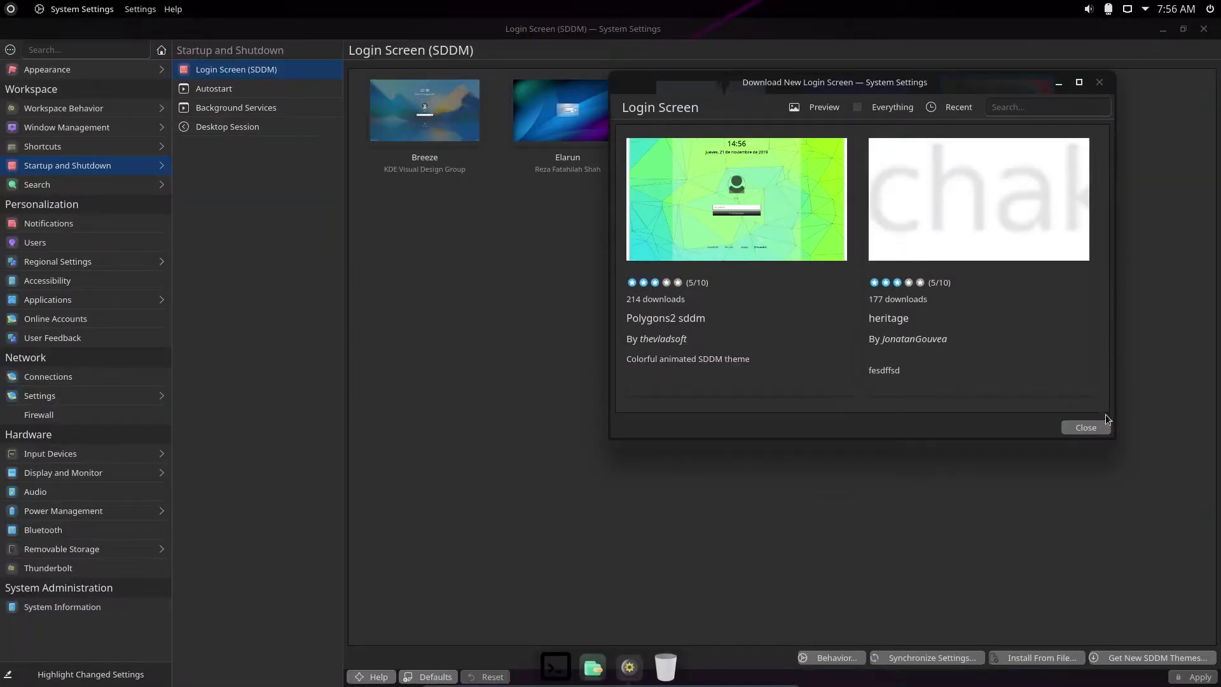
left_click(1085, 427)
left_click(1202, 29)
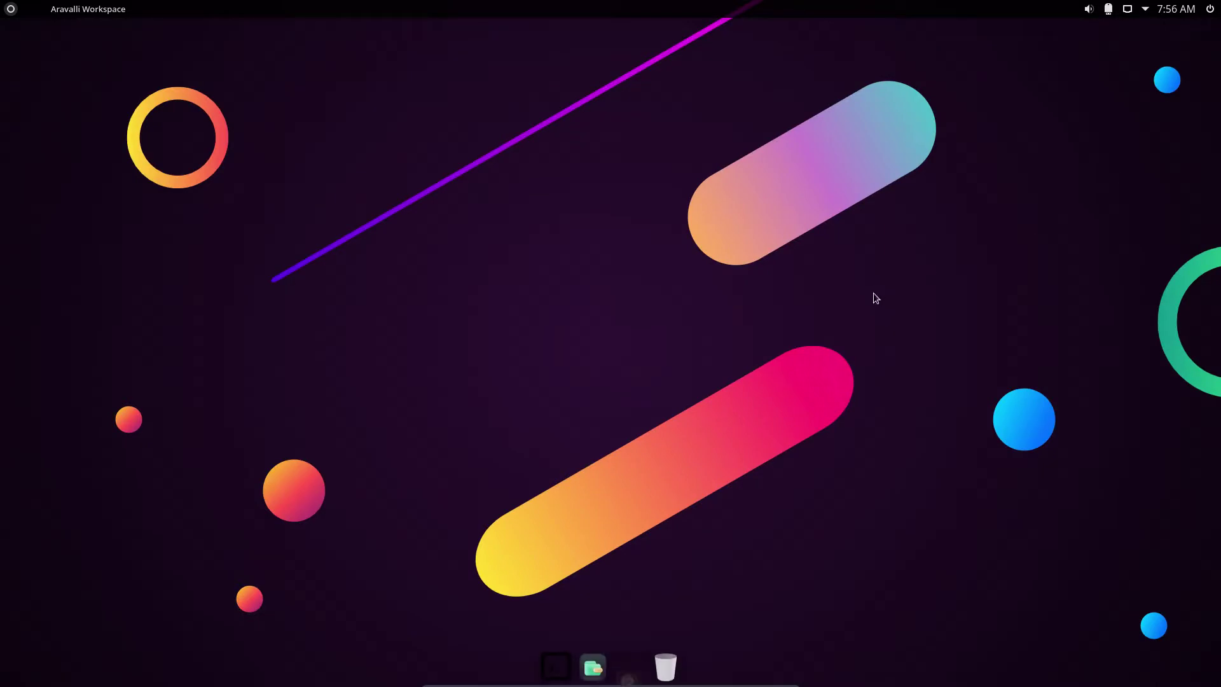